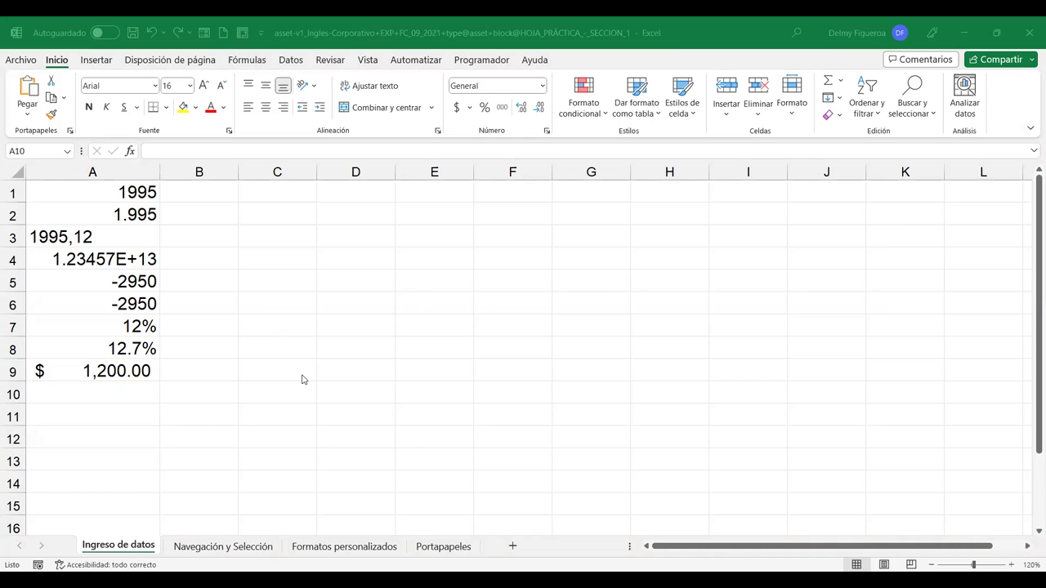
# Narrow column A sharply, then widen it again until the currency amount in A9 fits
pyautogui.hotkey('alt', 'Tab')
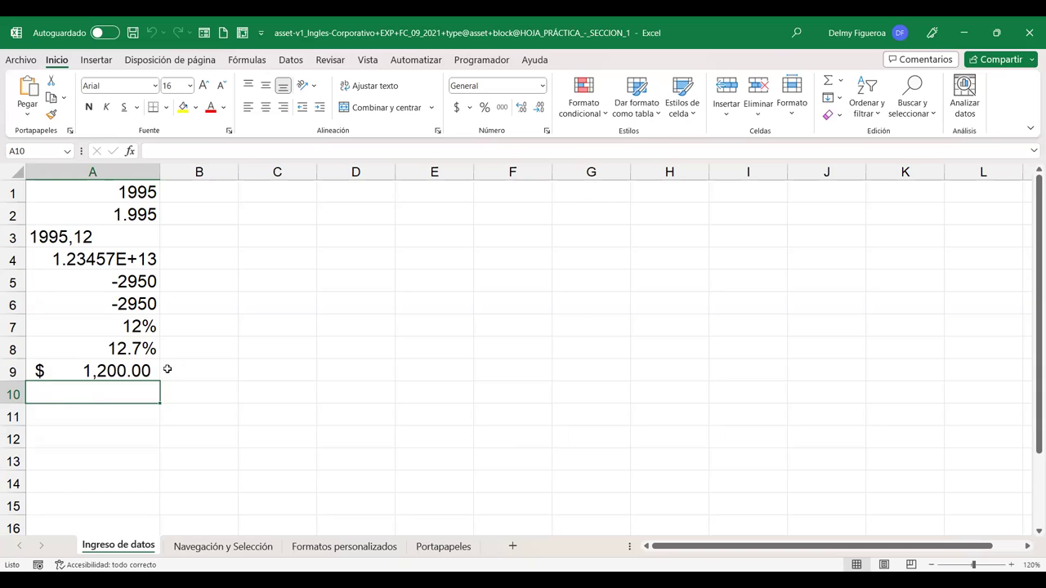
pyautogui.click(116, 369)
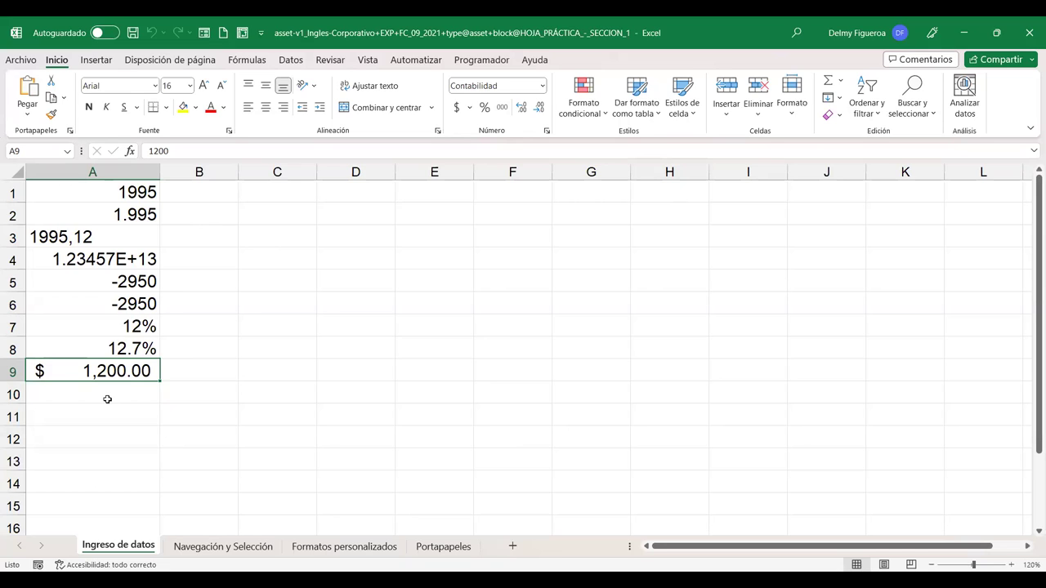
pyautogui.click(96, 259)
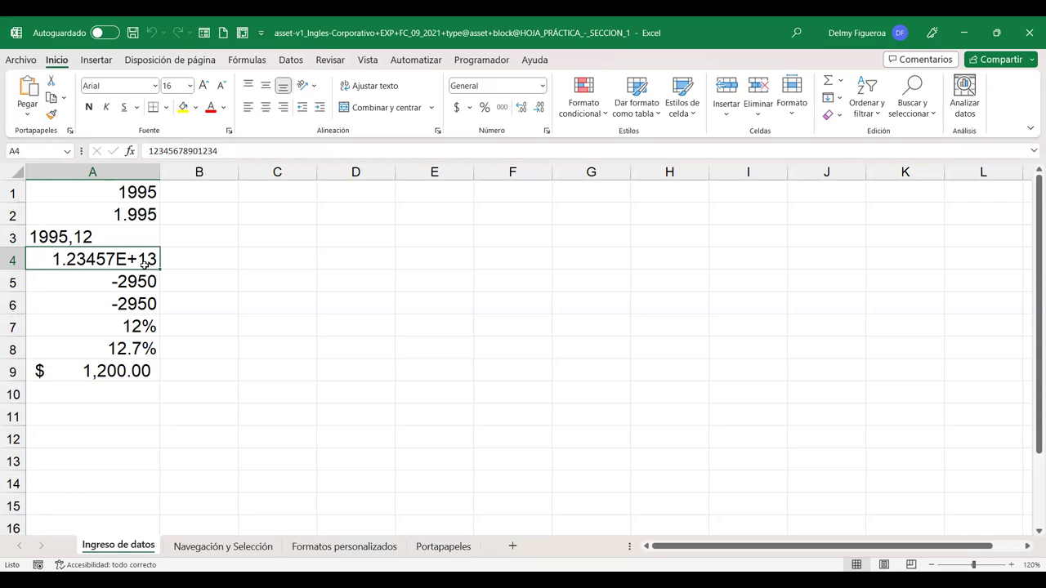
pyautogui.moveTo(160, 178); pyautogui.dragTo(74, 175)
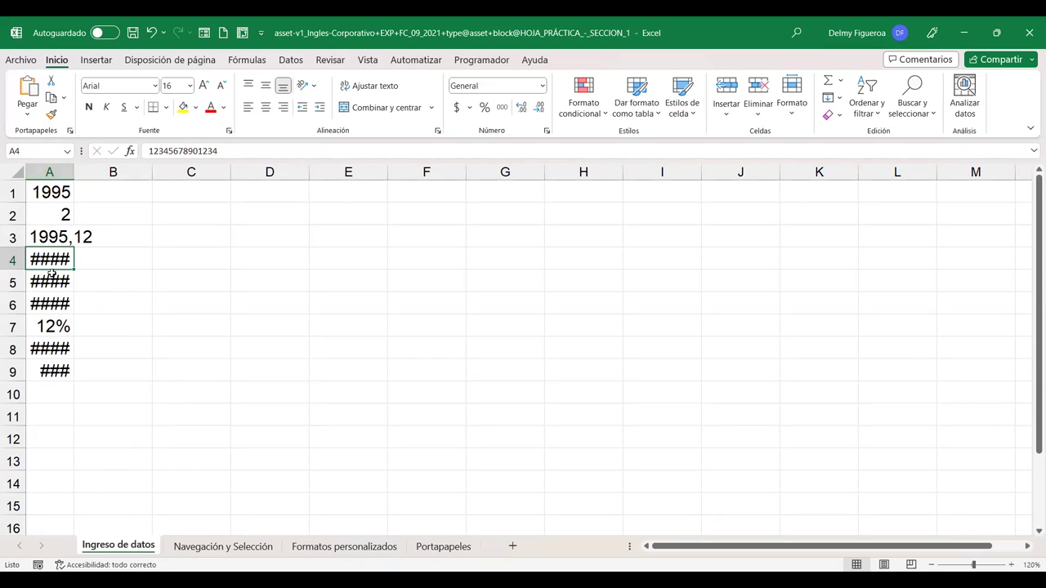
pyautogui.moveTo(69, 169); pyautogui.dragTo(85, 176)
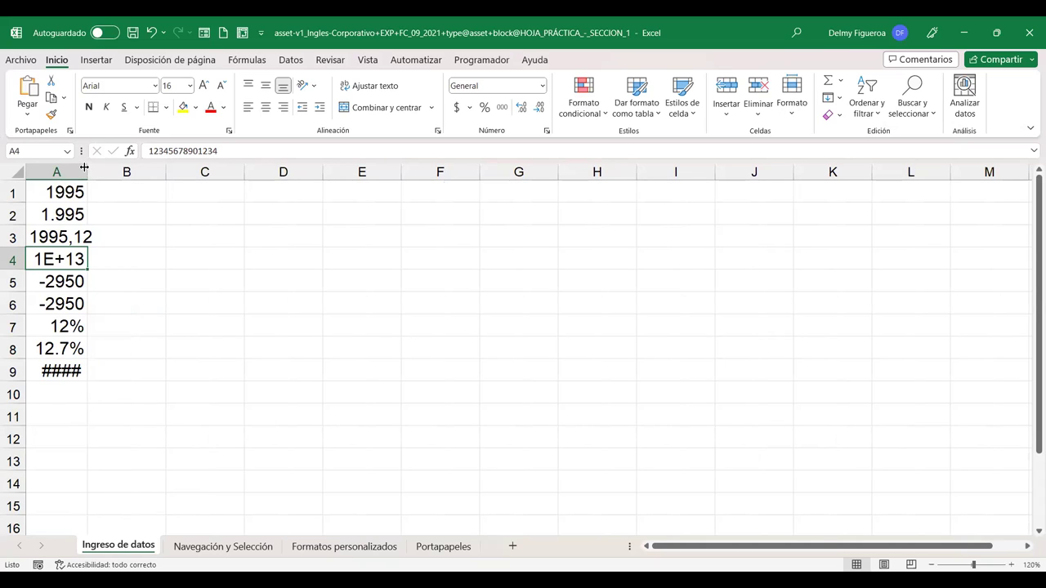
pyautogui.moveTo(88, 169); pyautogui.dragTo(131, 169)
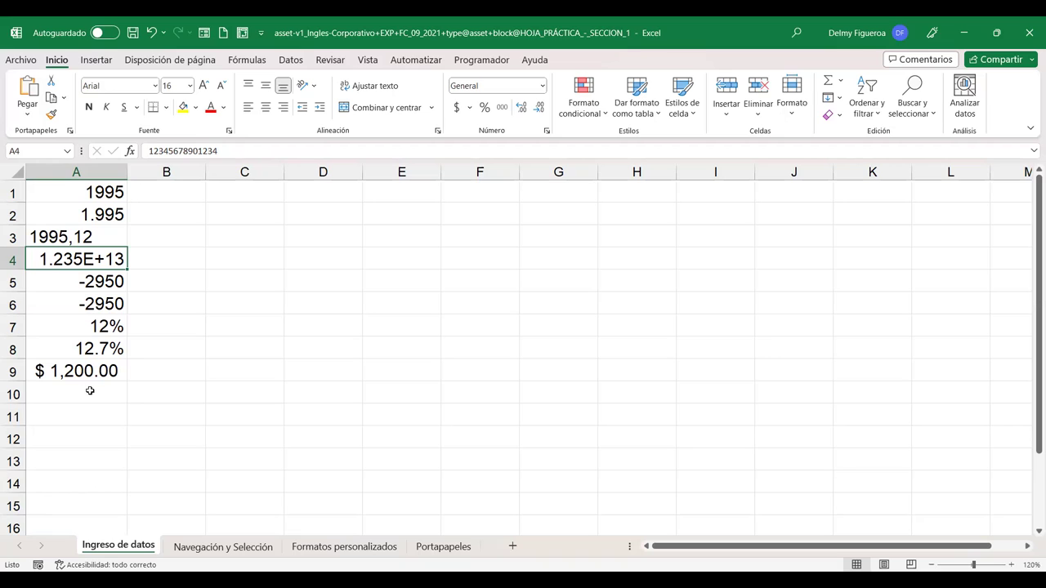
# Enter 12/12 directly in cell A10 and reselect the cell to check how it is stored
pyautogui.click(88, 393)
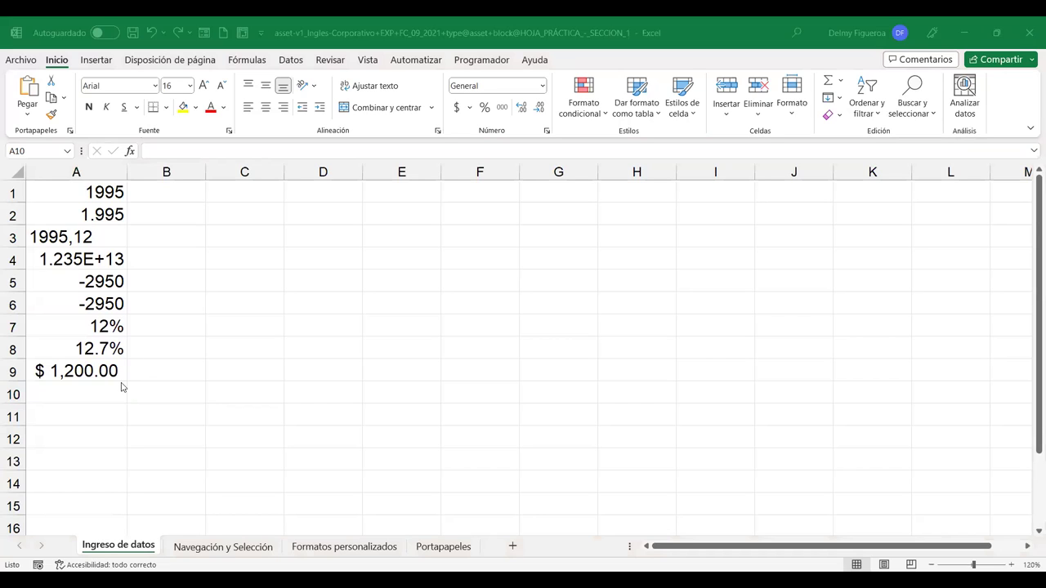
pyautogui.click(122, 387)
pyautogui.write('12/12')
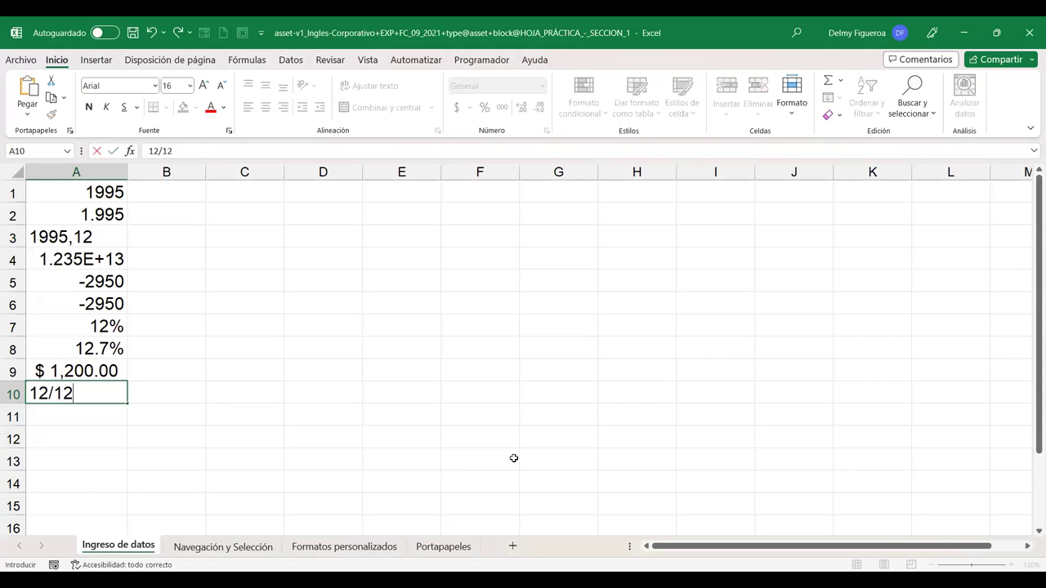
pyautogui.press('Return')
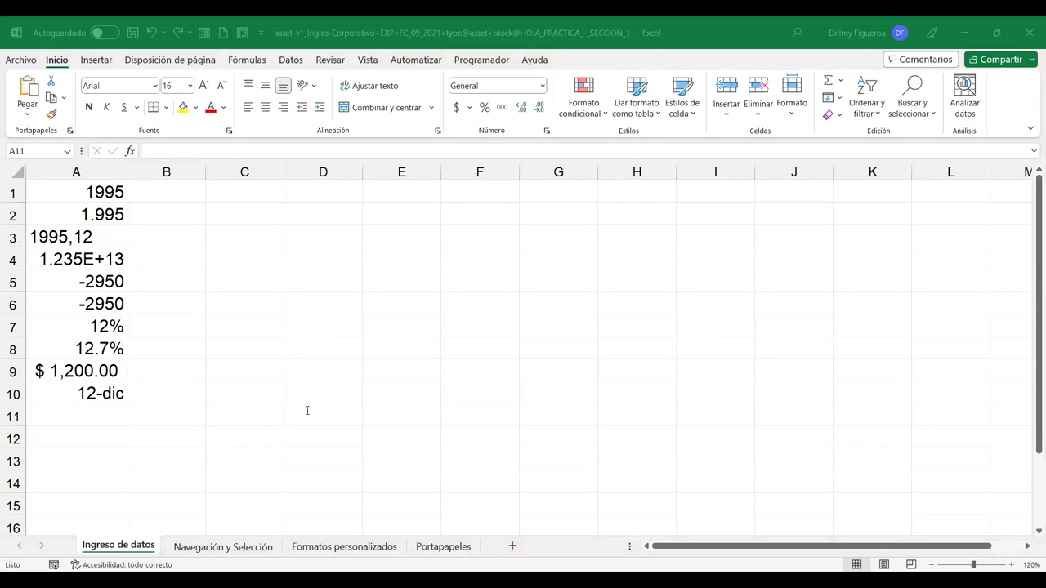
pyautogui.press('Up')
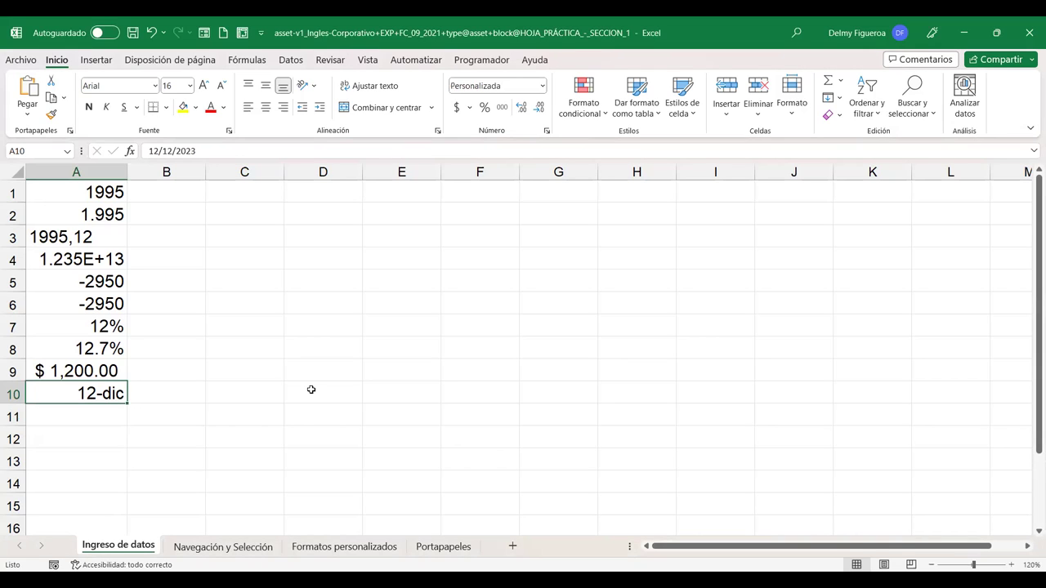
# Replace the content of A10 with the fraction entry 0 12/12 and reselect the cell
pyautogui.write('12/12')
pyautogui.press('Return')
pyautogui.press('Up')
pyautogui.write('0')
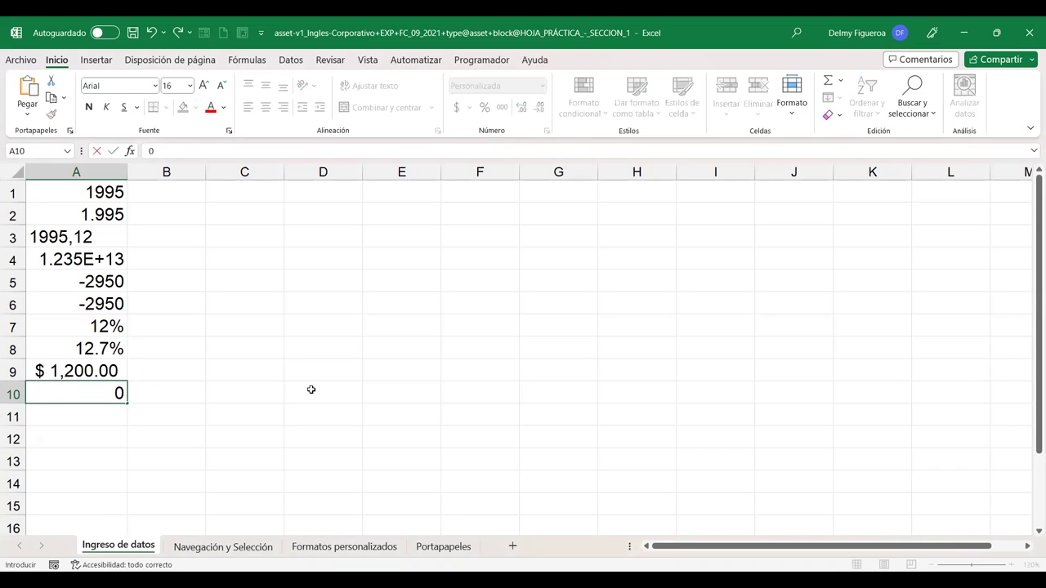
pyautogui.write(' 12/12')
pyautogui.press('Return')
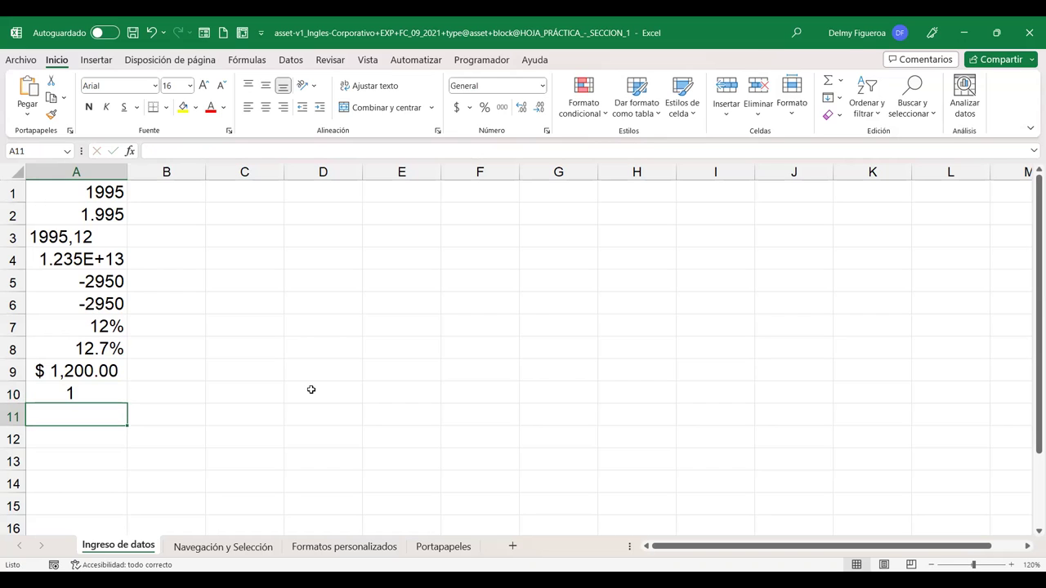
pyautogui.press('Up')
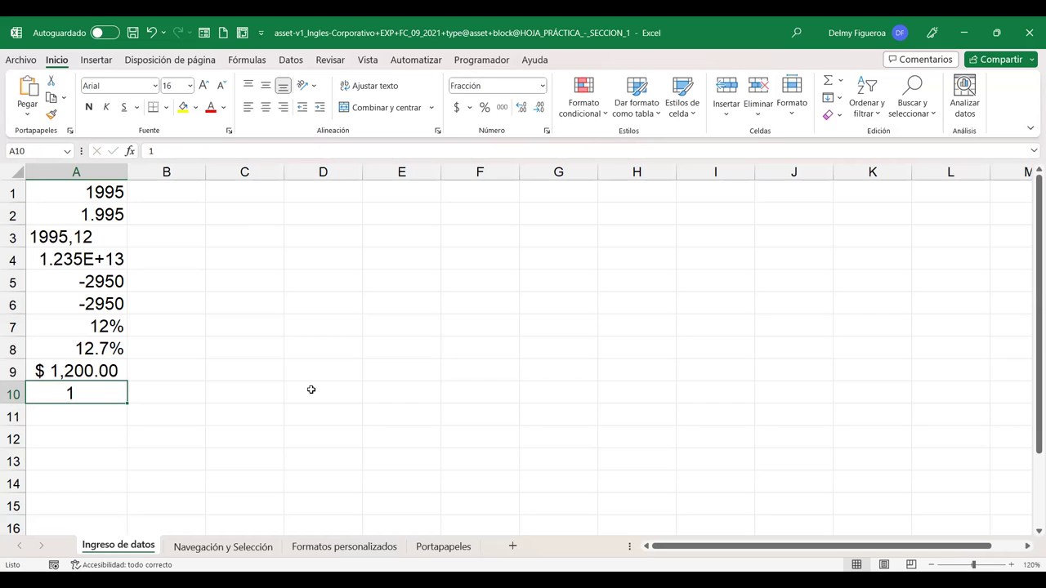
# Re-enter 12/12 in A10 without the leading zero while the cell keeps its fraction format
pyautogui.write('12/12')
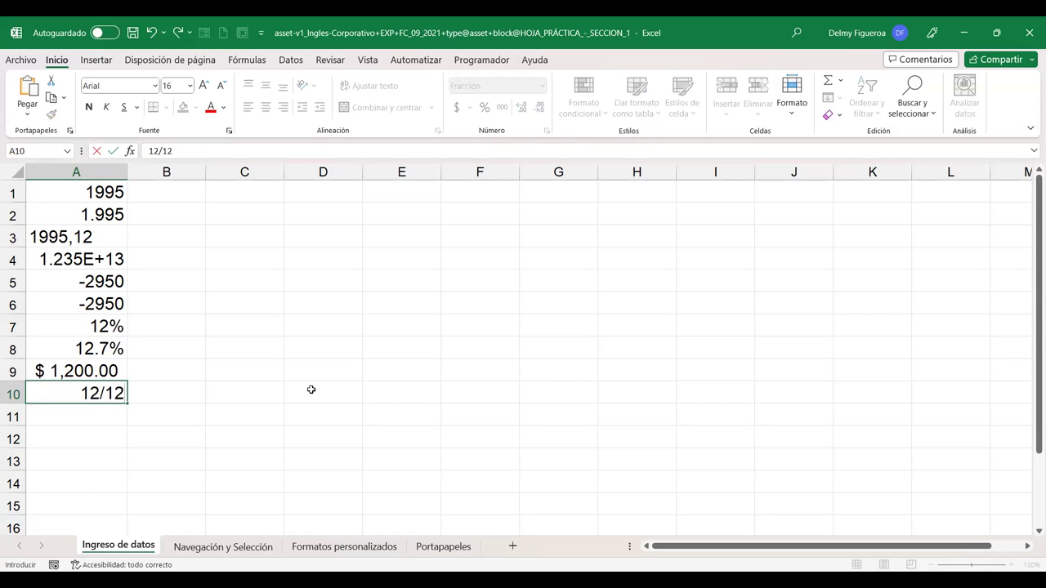
pyautogui.press('Return')
pyautogui.press('Up')
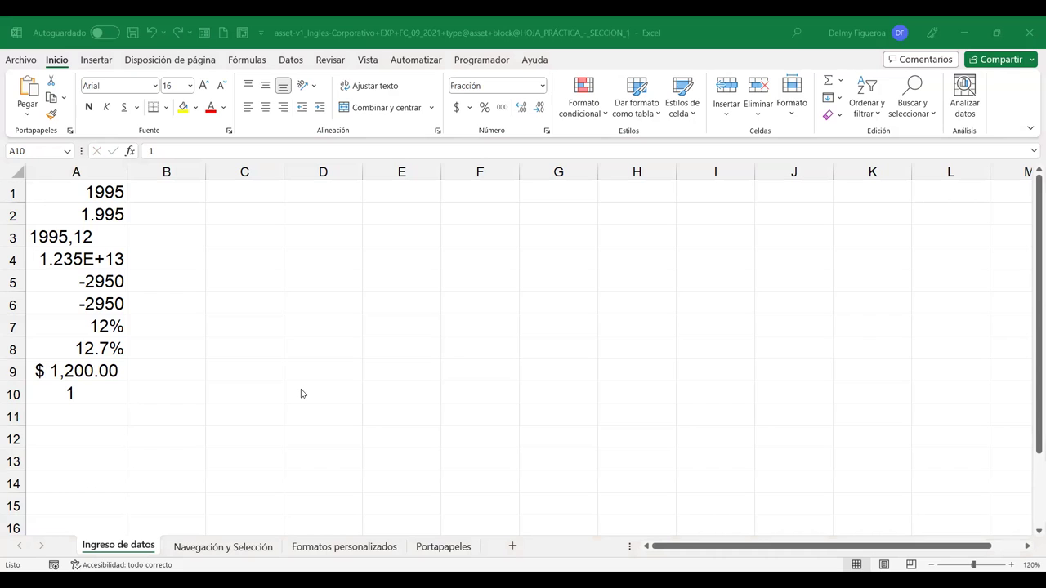
# Enter 1/3 directly in cell A11 and reselect the cell to check how it is stored
pyautogui.click(94, 412)
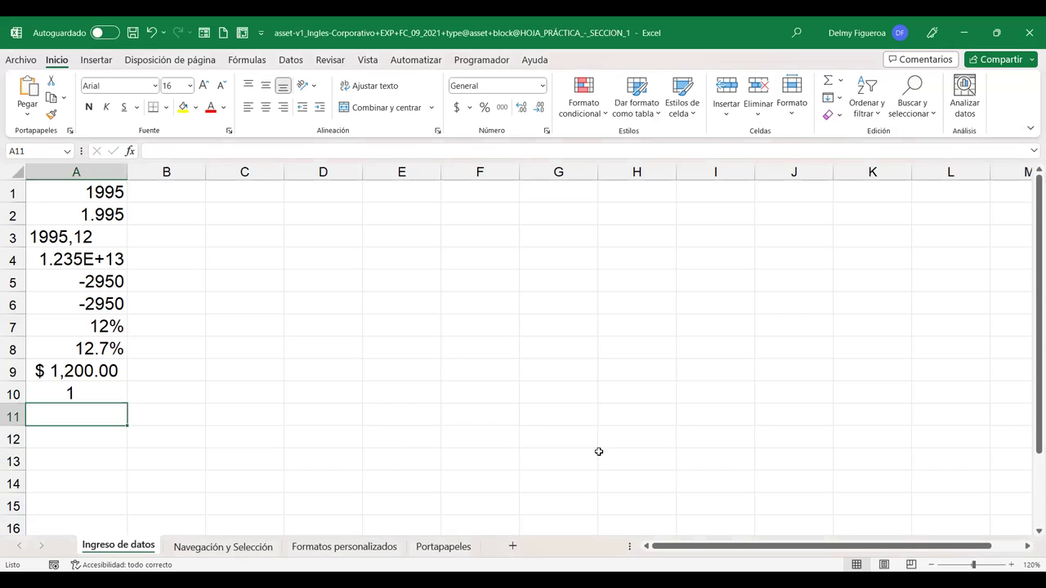
pyautogui.write('1/3')
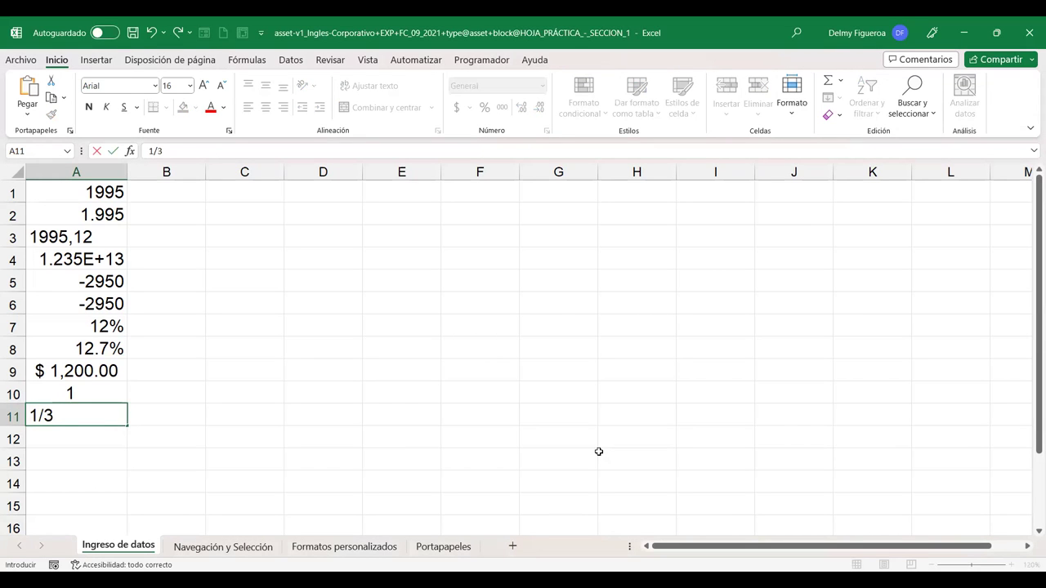
pyautogui.press('Return')
pyautogui.press('Up')
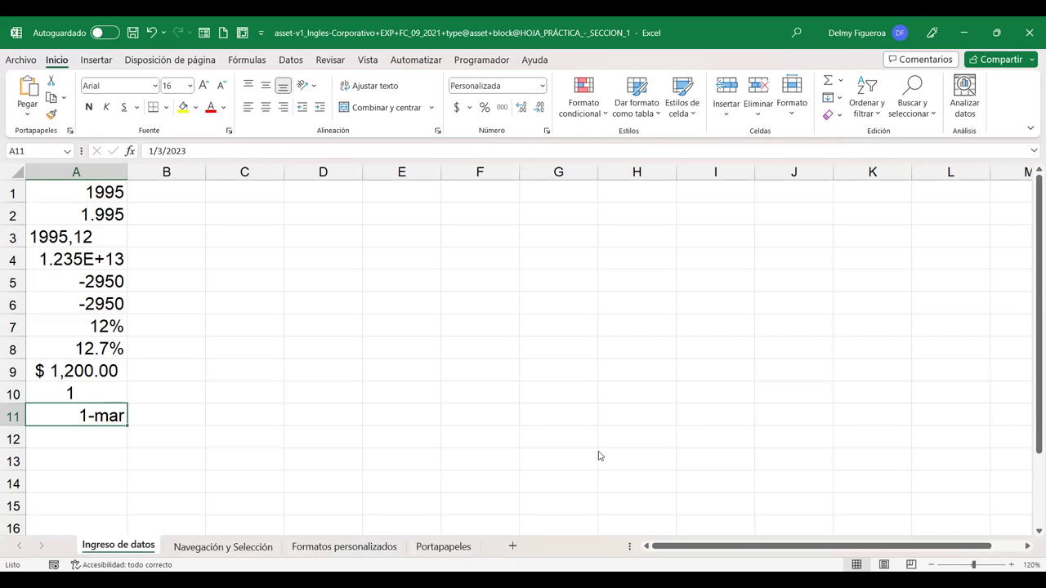
# Replace the content of A11 with the fraction entry 0 1/3 and reselect the cell
pyautogui.write('0')
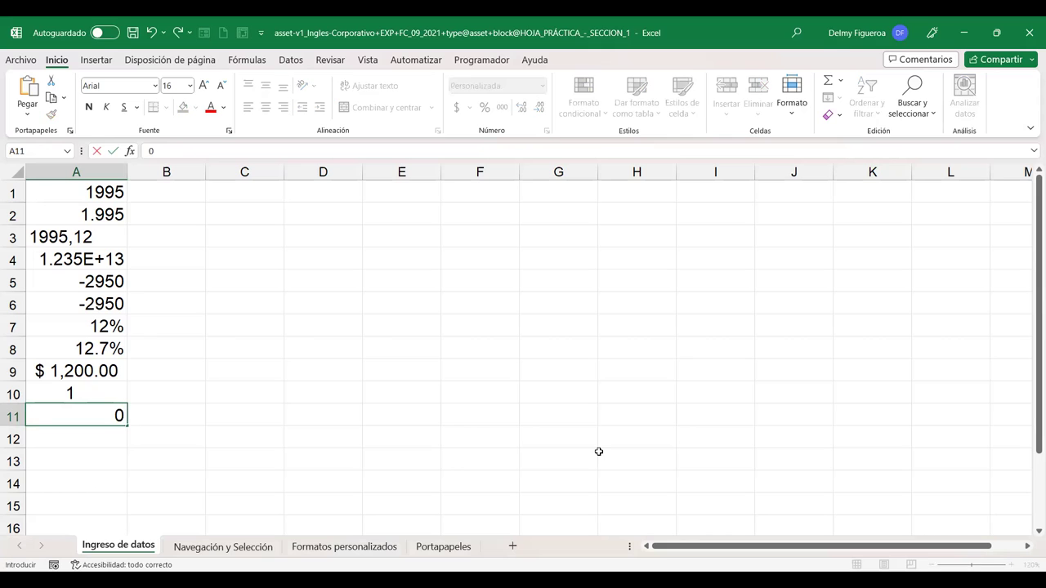
pyautogui.write(' 1/3')
pyautogui.press('Return')
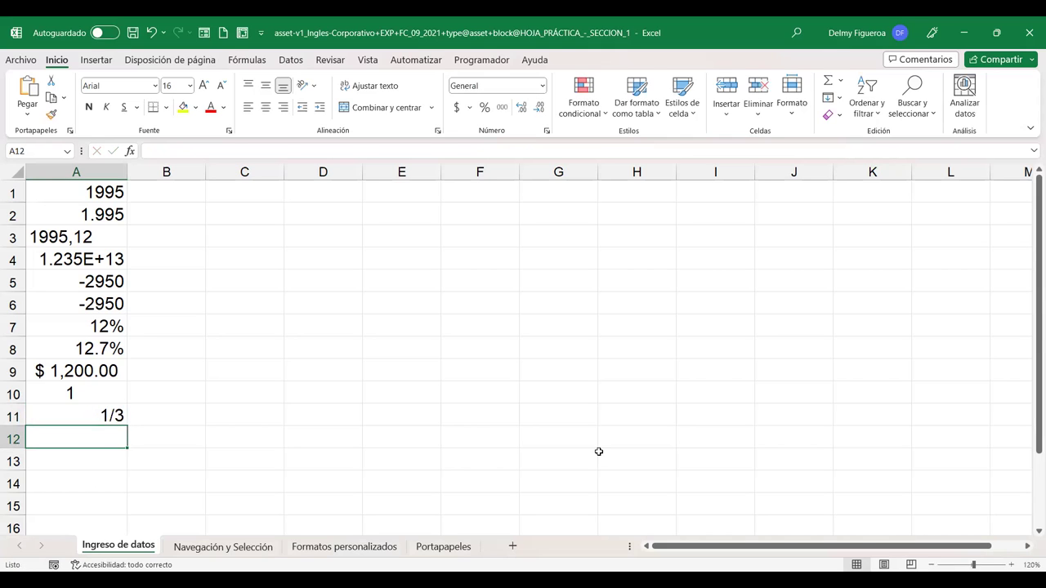
pyautogui.press('Up')
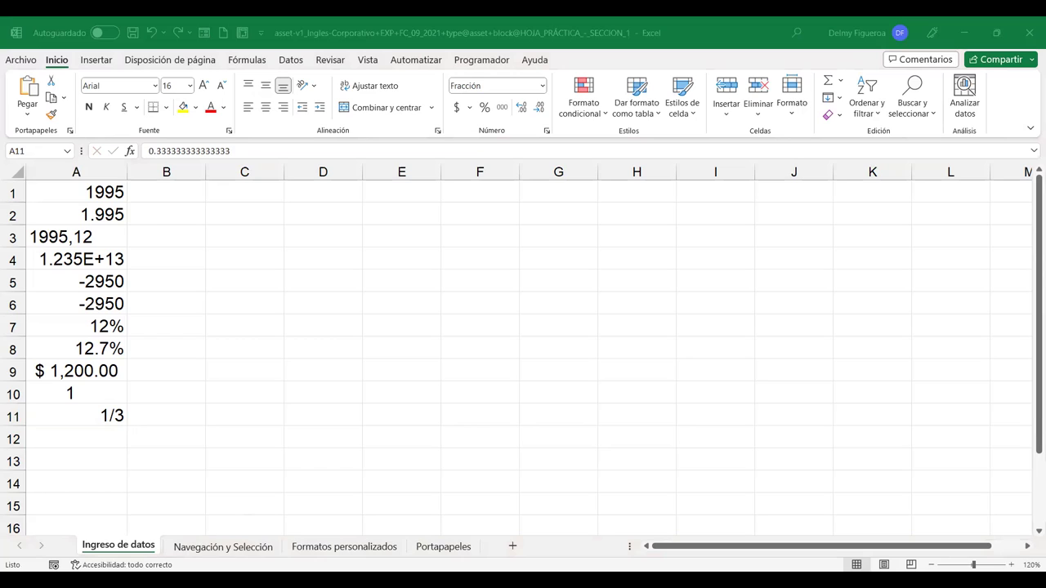
# Enter the fraction 0 12/24 in cell A12 and reselect the cell
pyautogui.click(89, 441)
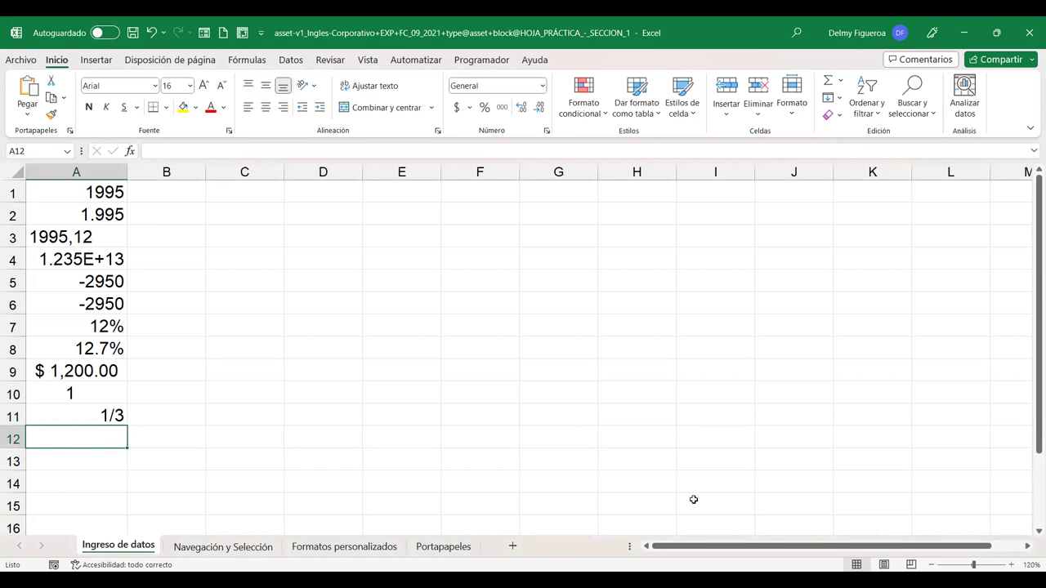
pyautogui.write('0 12/24')
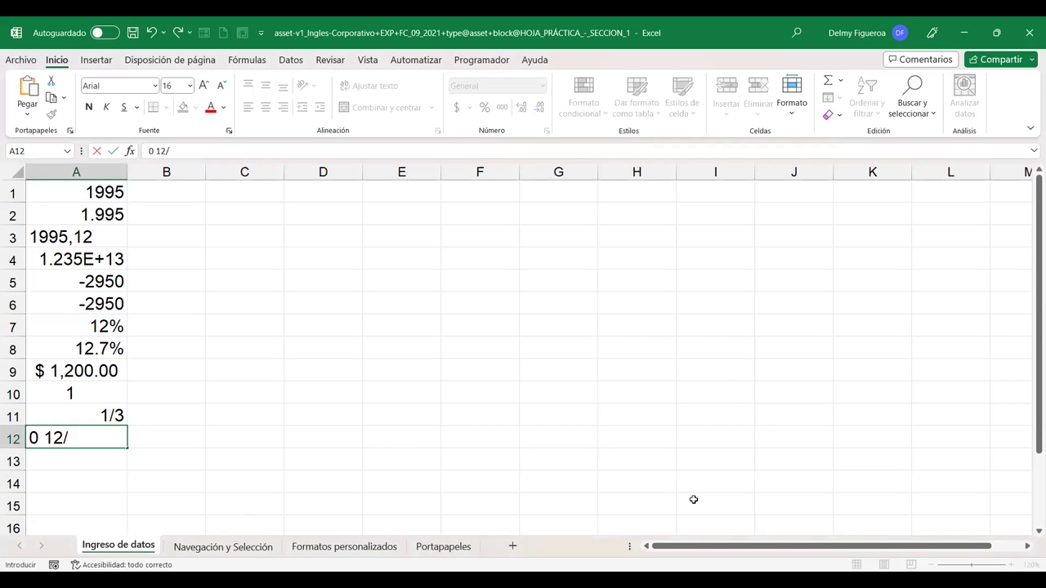
pyautogui.press('Return')
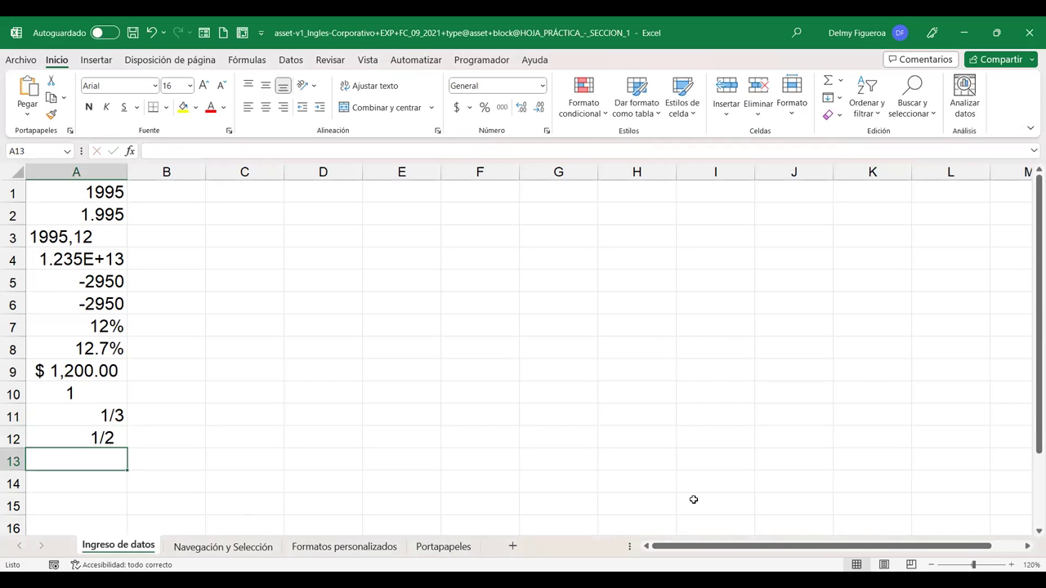
pyautogui.press('Up')
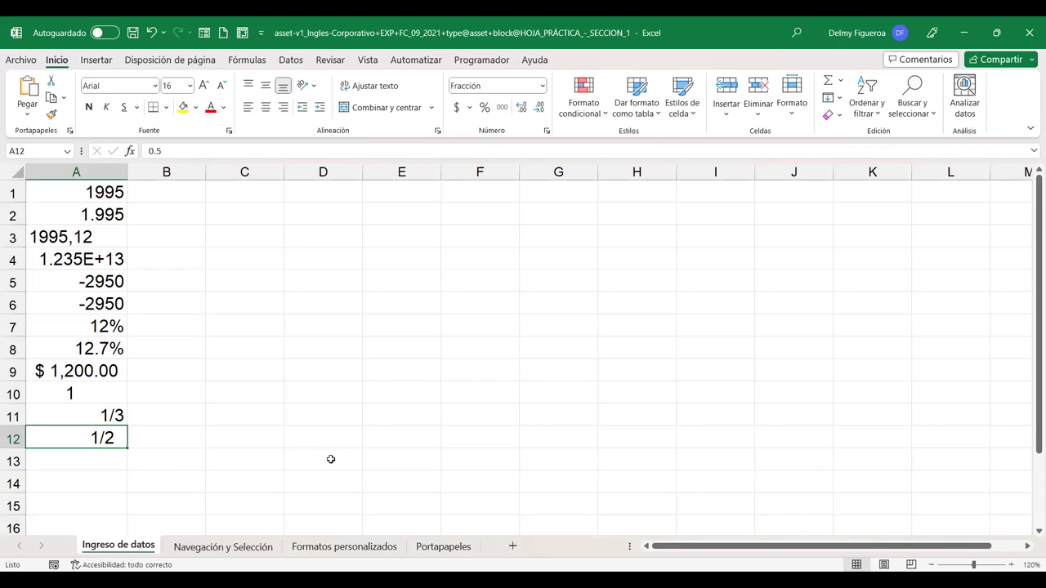
pyautogui.scroll(-1, 335, 460)
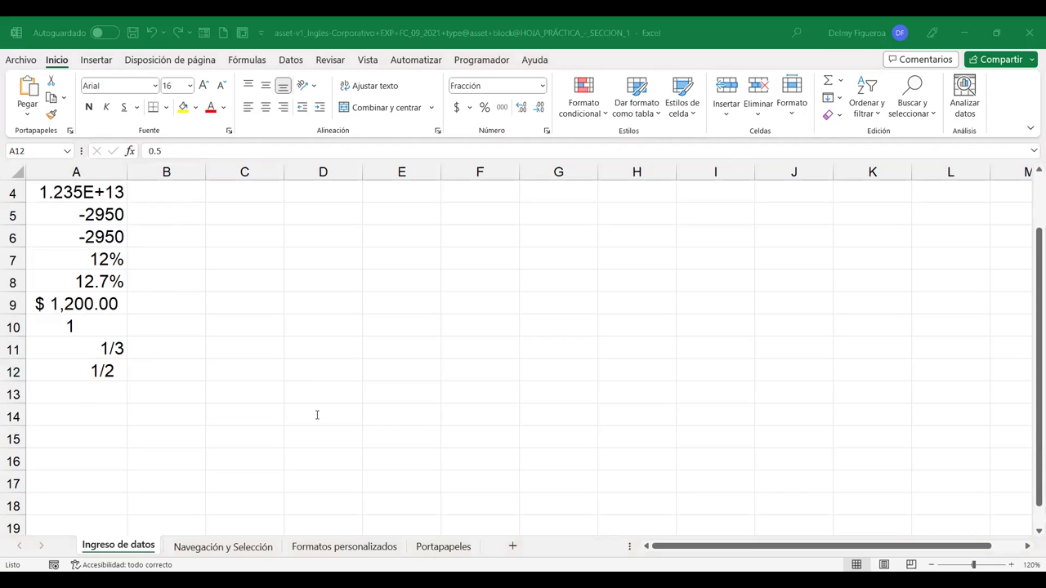
pyautogui.click(164, 192)
pyautogui.scroll(1, 154, 203)
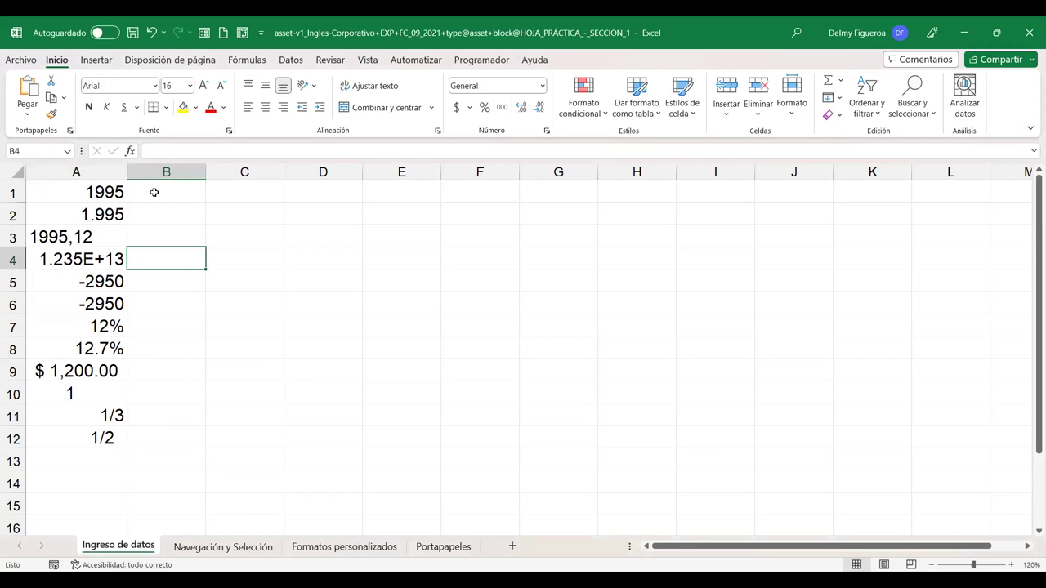
pyautogui.click(154, 192)
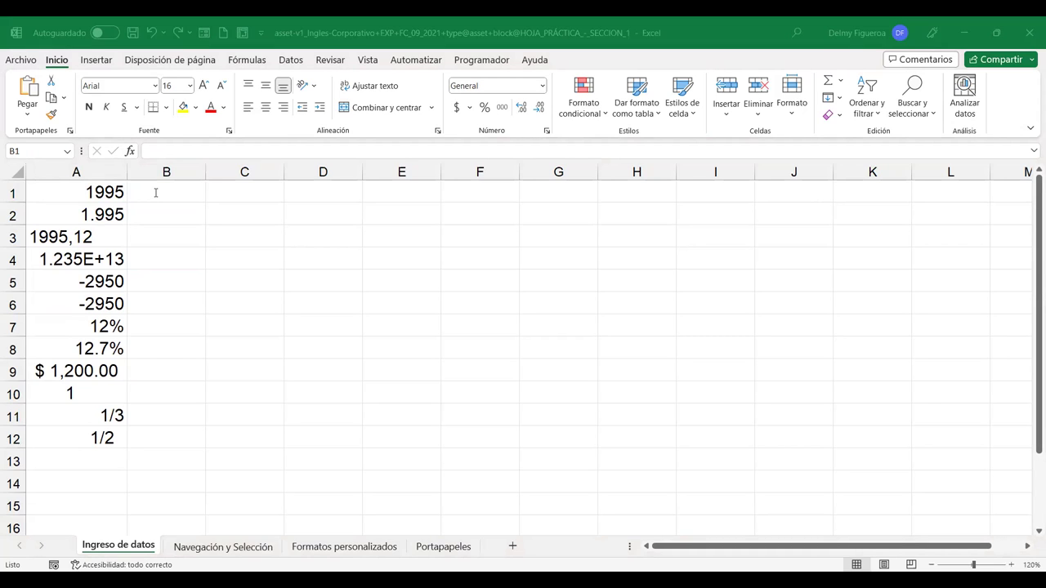
# Enter 12/12 in A10 once more and reselect the cell to check its number format
pyautogui.click(103, 395)
pyautogui.write('12/12')
pyautogui.press('Return')
pyautogui.press('Up')
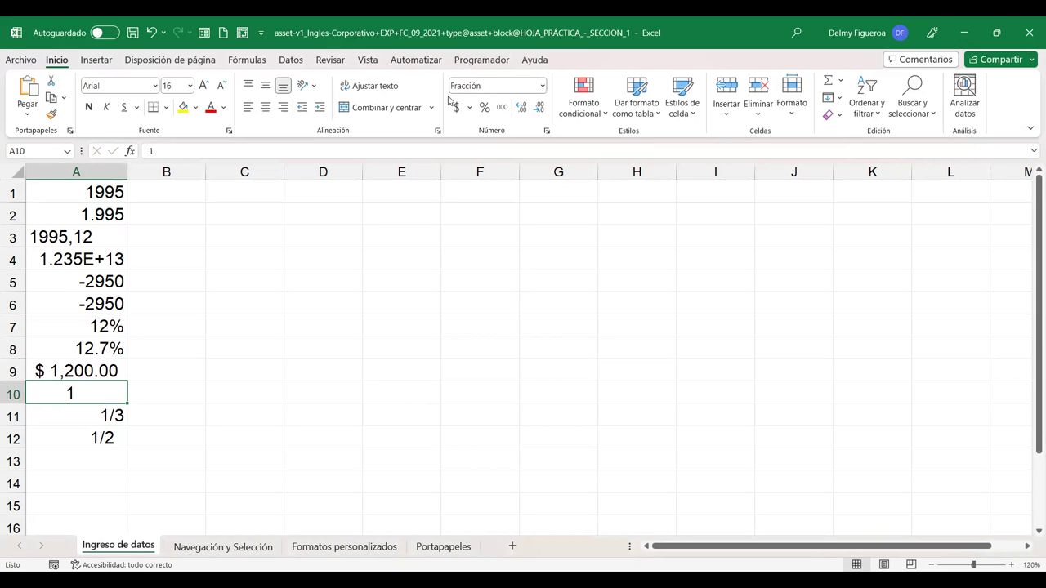
# Set the number format of A10 to General and re-enter 12/12 as a date
pyautogui.click(541, 86)
pyautogui.click(539, 111)
pyautogui.click(542, 86)
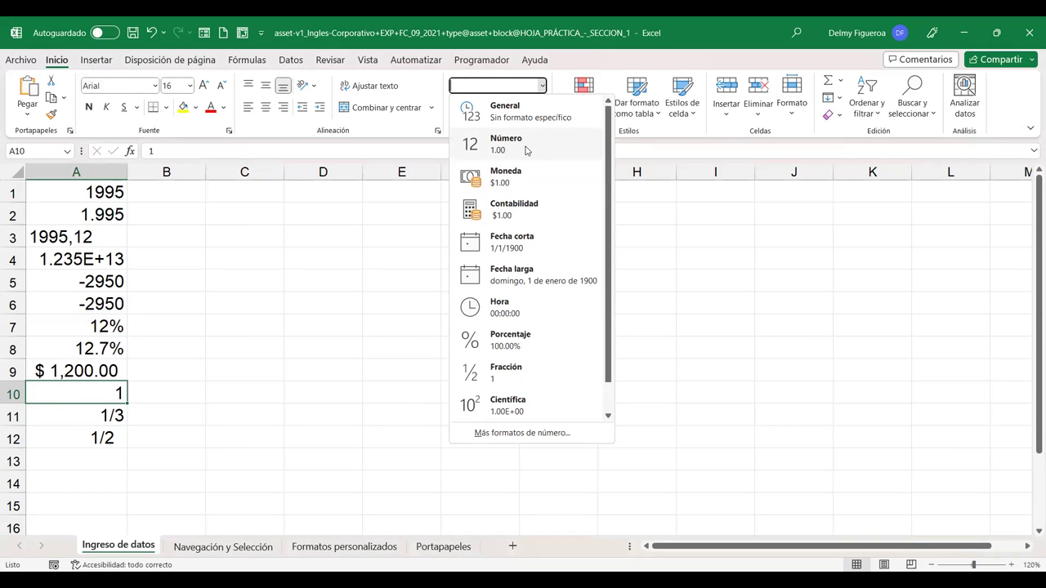
pyautogui.click(272, 389)
pyautogui.press('F2')
pyautogui.write('12/12')
pyautogui.press('Return')
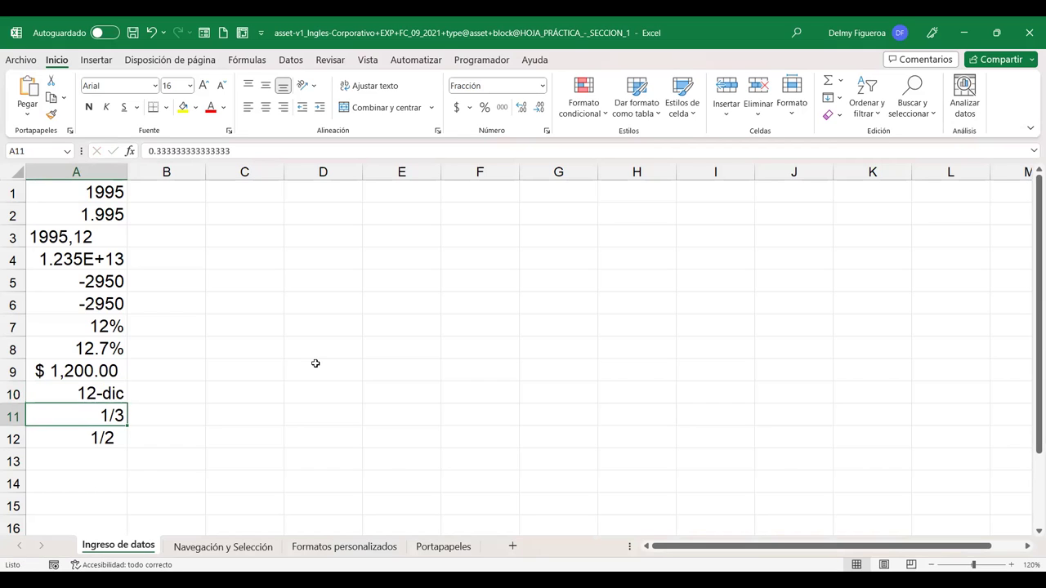
pyautogui.press('Up')
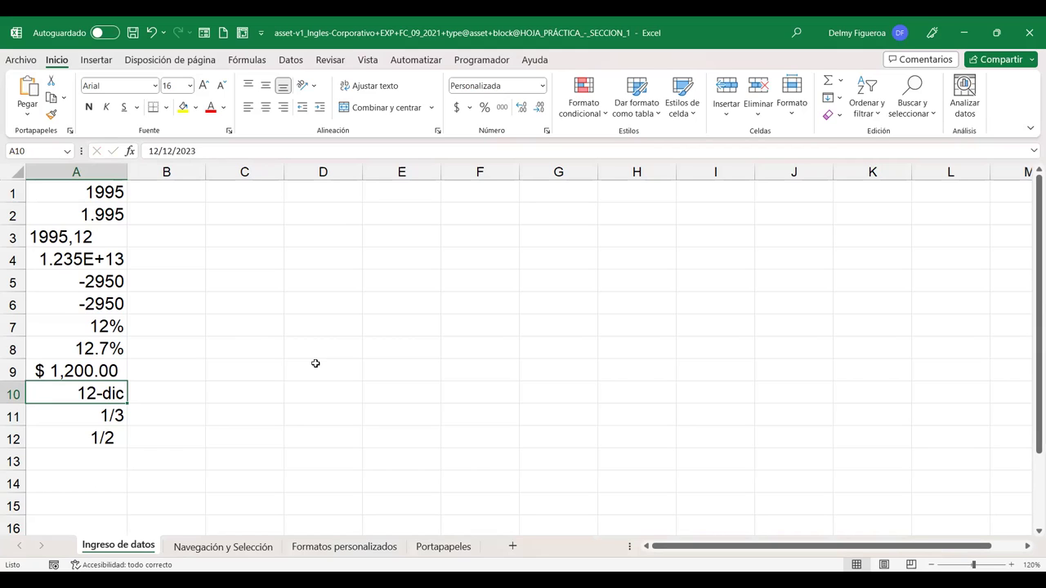
# Enter the date 1/1/1900 in cell B1 and widen column B
pyautogui.click(91, 413)
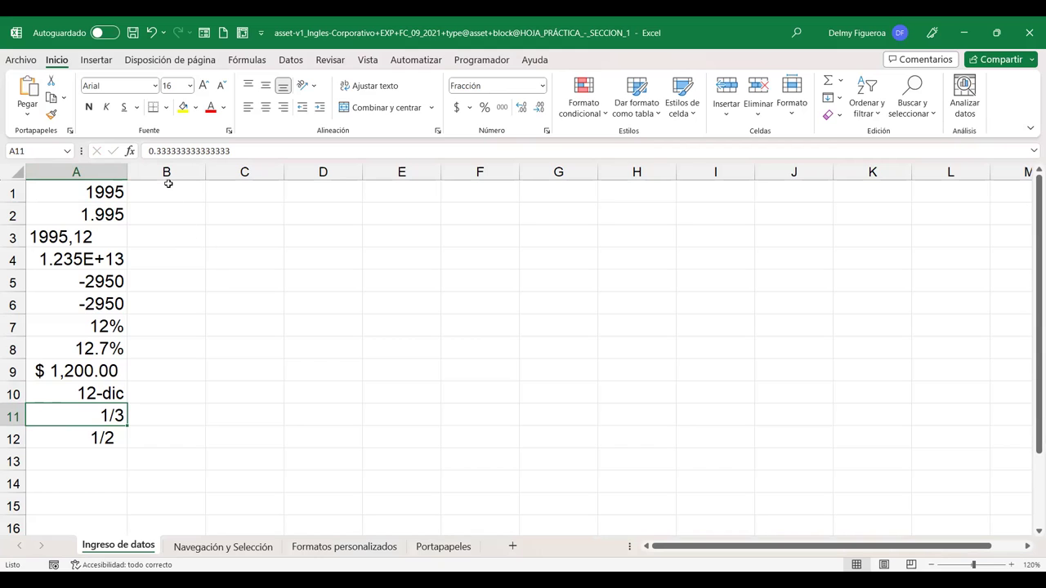
pyautogui.click(168, 190)
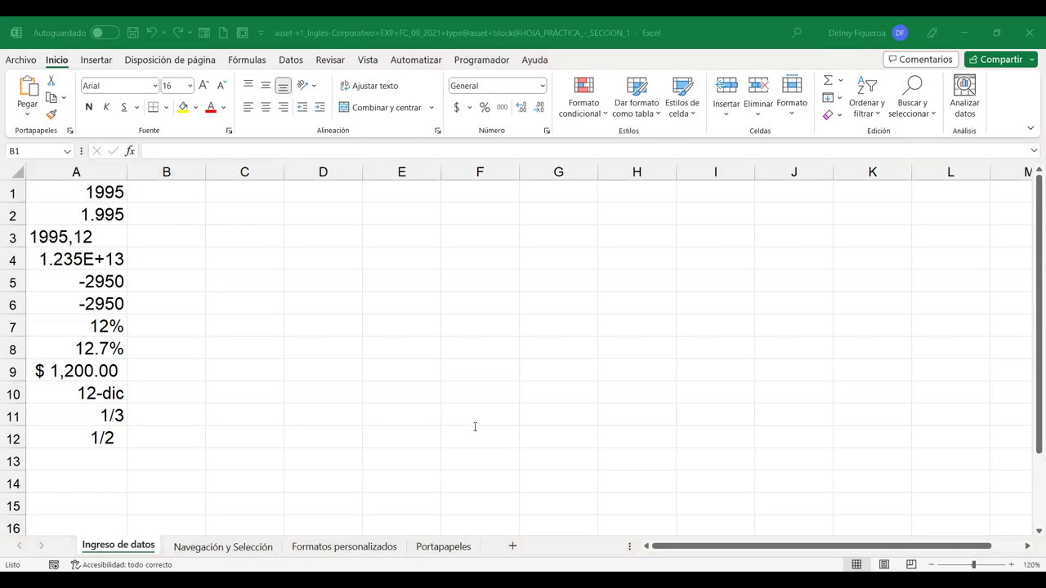
pyautogui.write('1/1/1900')
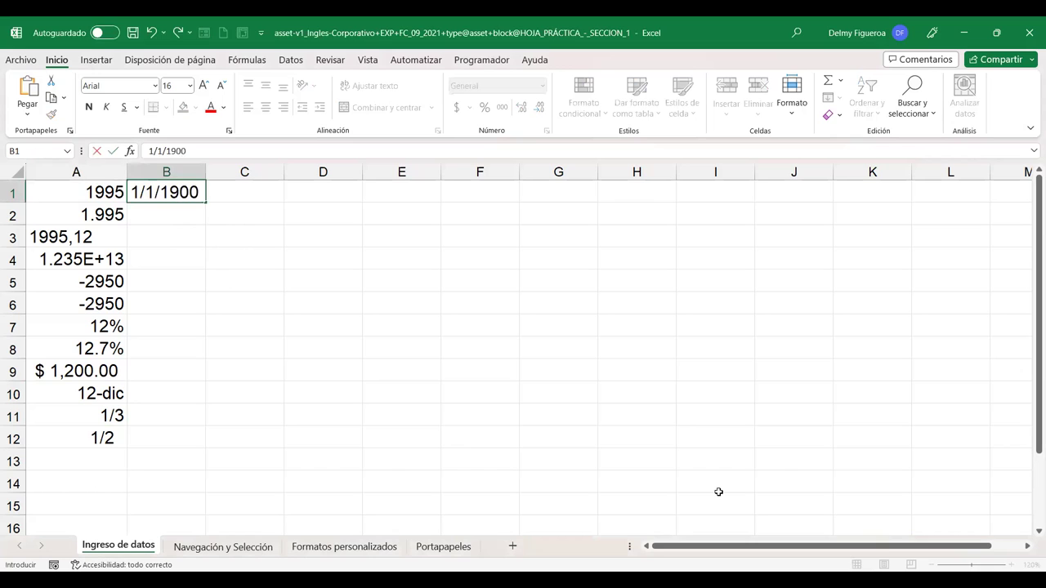
pyautogui.press('Return')
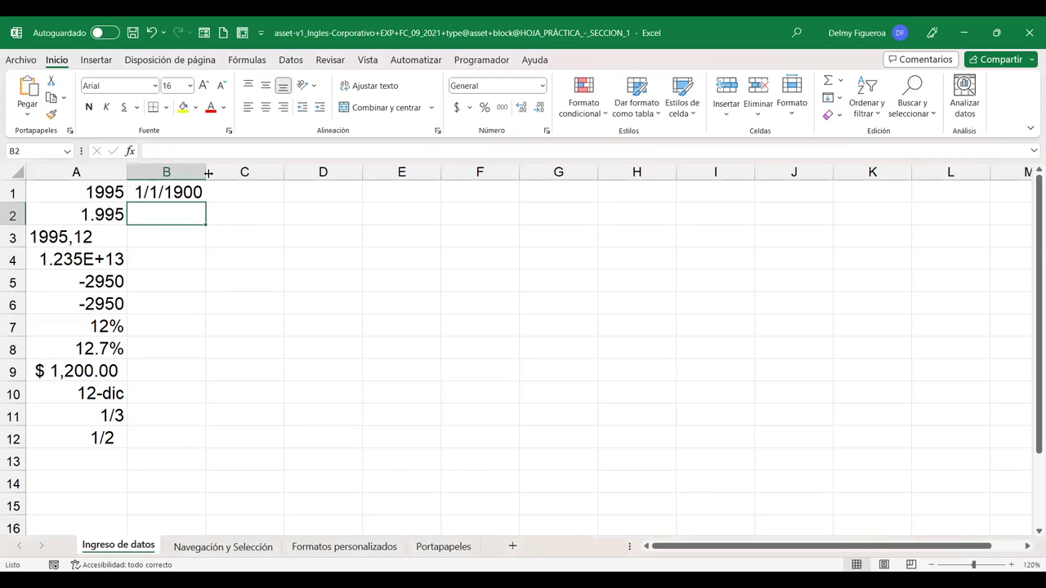
pyautogui.moveTo(207, 173); pyautogui.dragTo(236, 172)
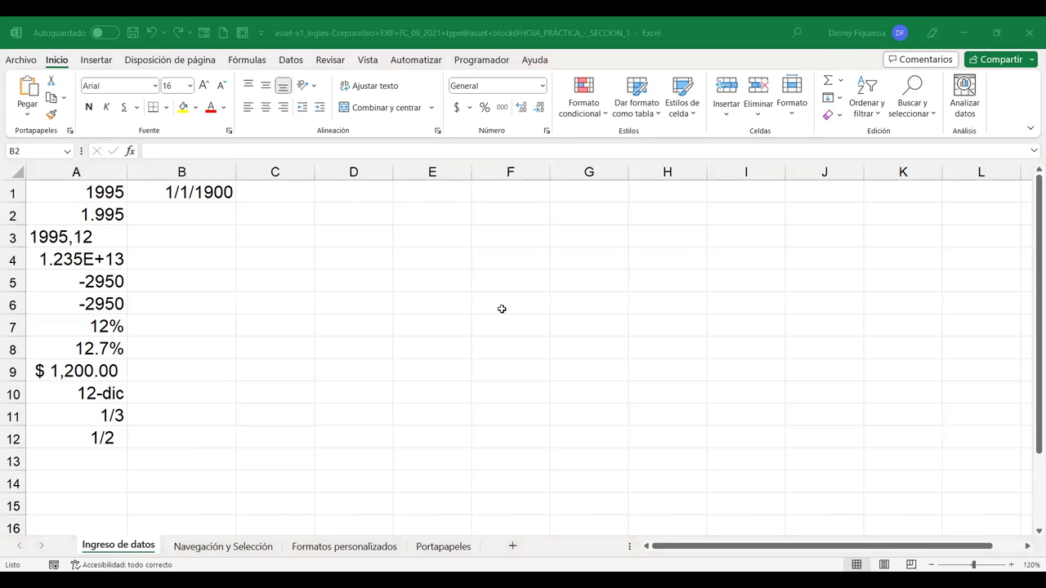
# Enter the date 12-12-1900 with hyphens in cell B2 and reselect the cell to check its format
pyautogui.write('12-12-19')
pyautogui.press('Return')
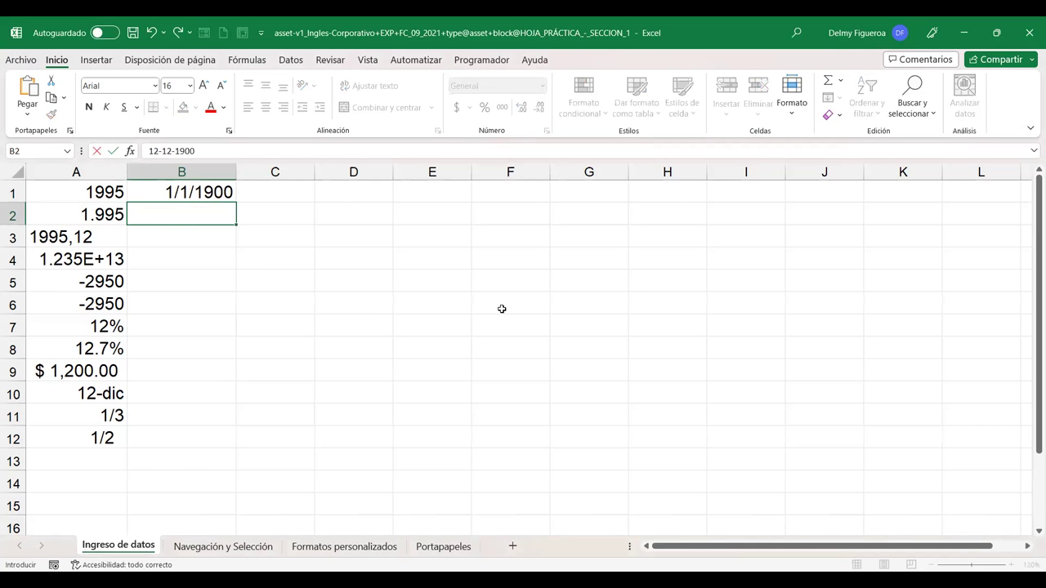
pyautogui.click(187, 207)
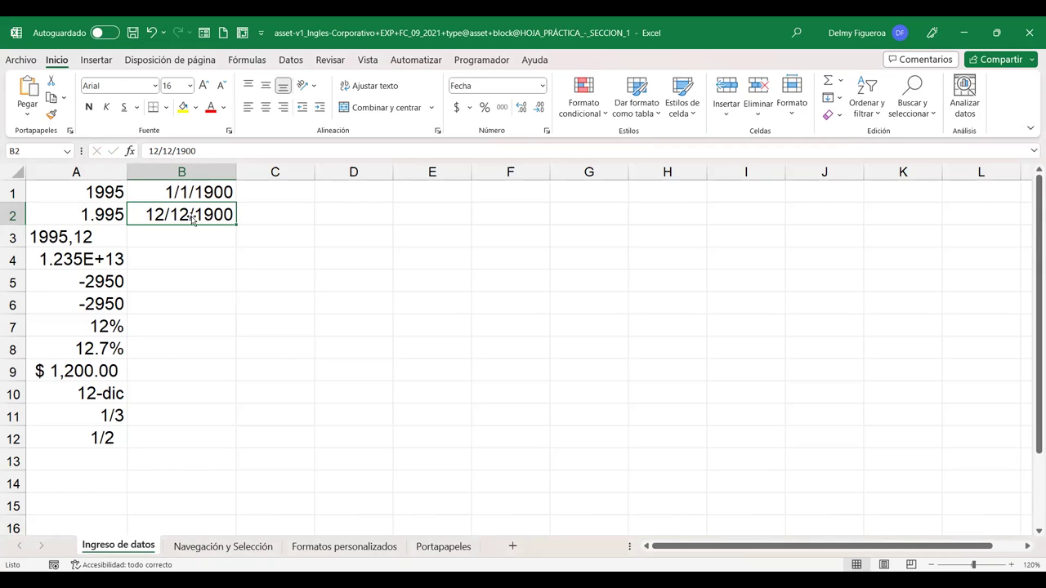
pyautogui.click(197, 236)
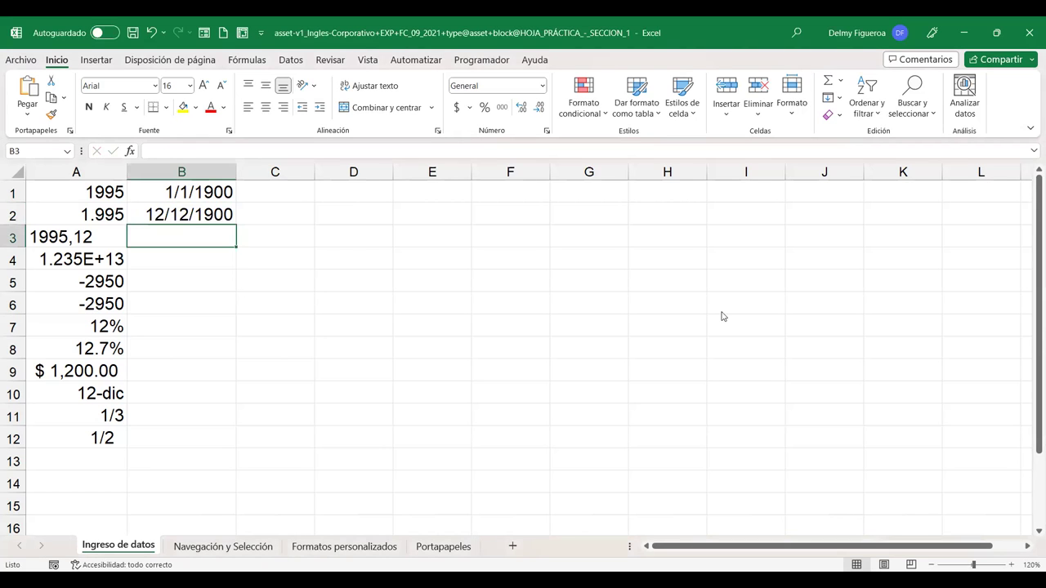
pyautogui.write('1/')
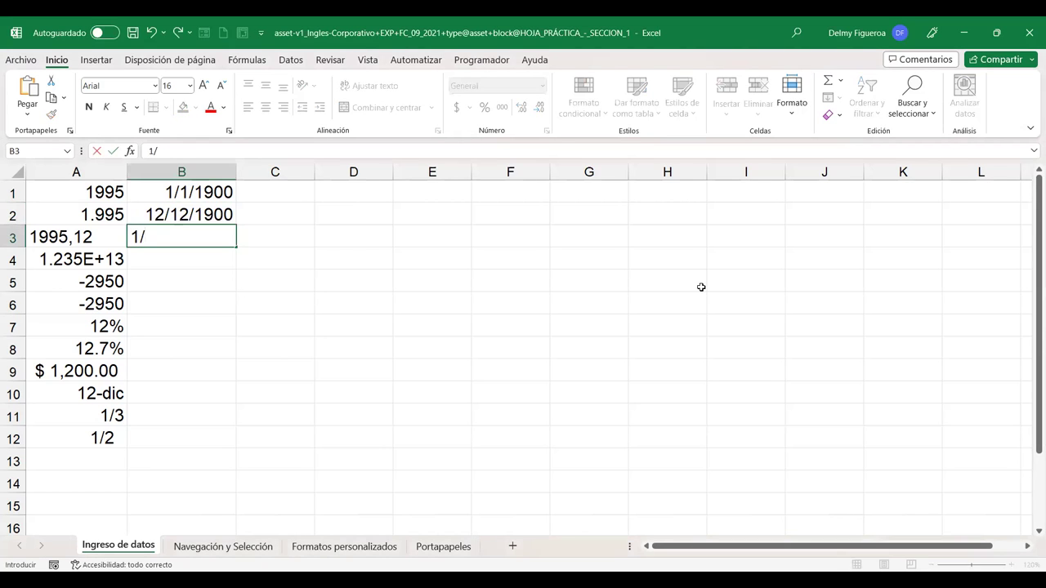
pyautogui.write('1/200')
pyautogui.press('Return')
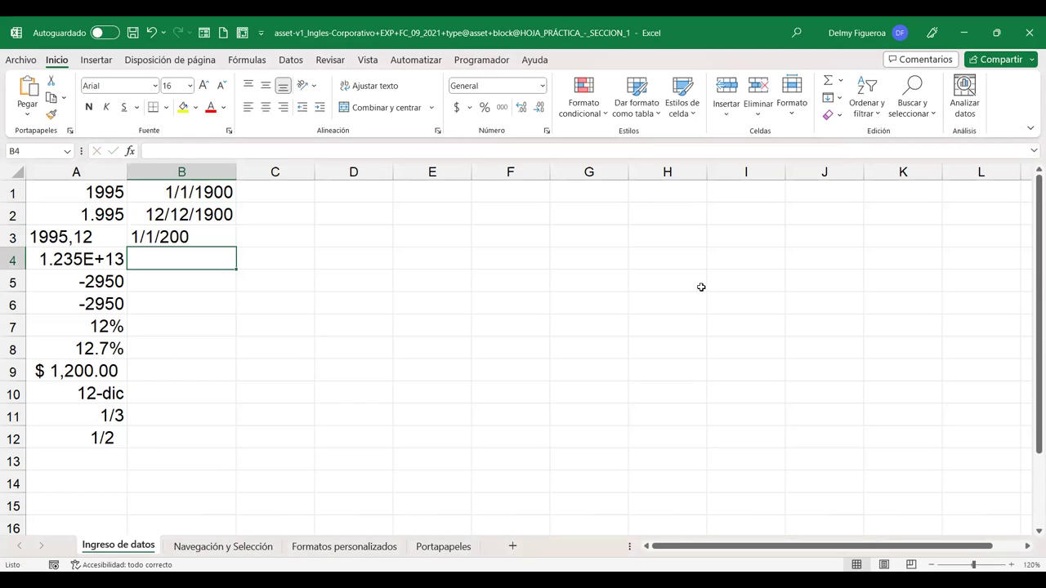
# Replace the content of cell B3 with the date 1/1/2000
pyautogui.press('Up')
pyautogui.write('1/1/')
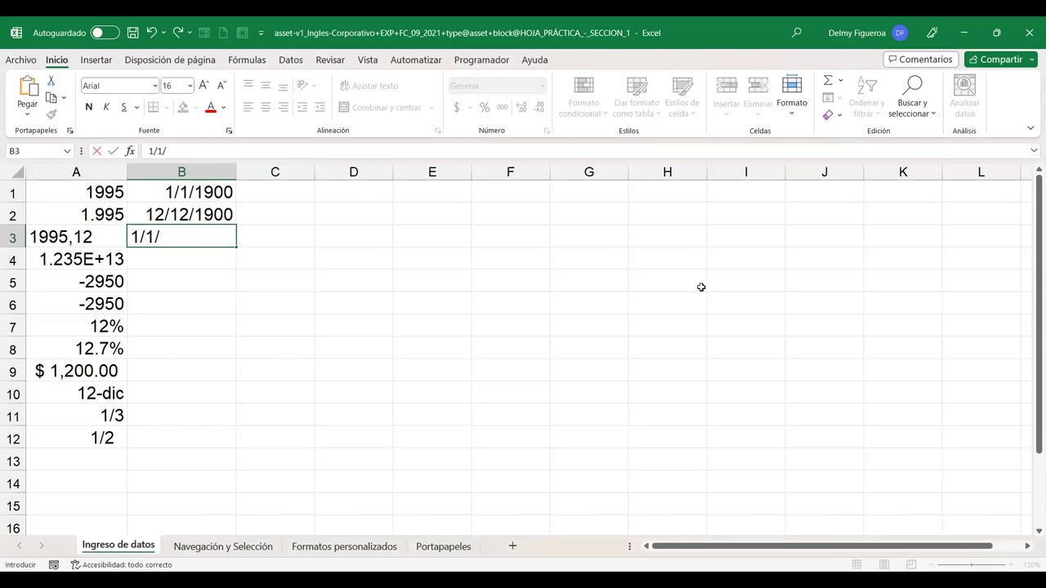
pyautogui.write('2000')
pyautogui.press('Return')
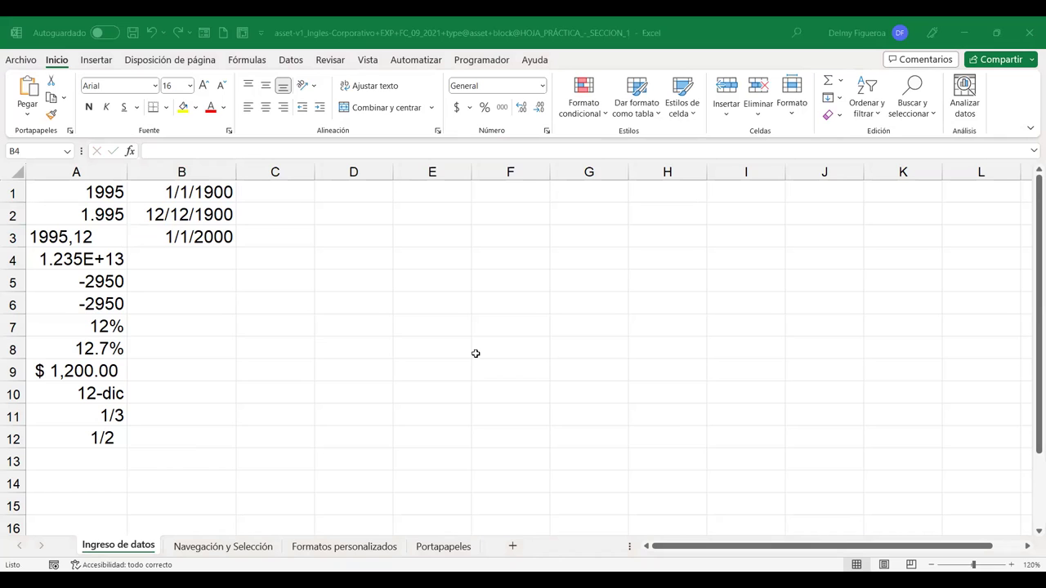
# Enter 12/13/1994 in cell B4, widen column B further and reselect the cell
pyautogui.hotkey('alt', 'Tab')
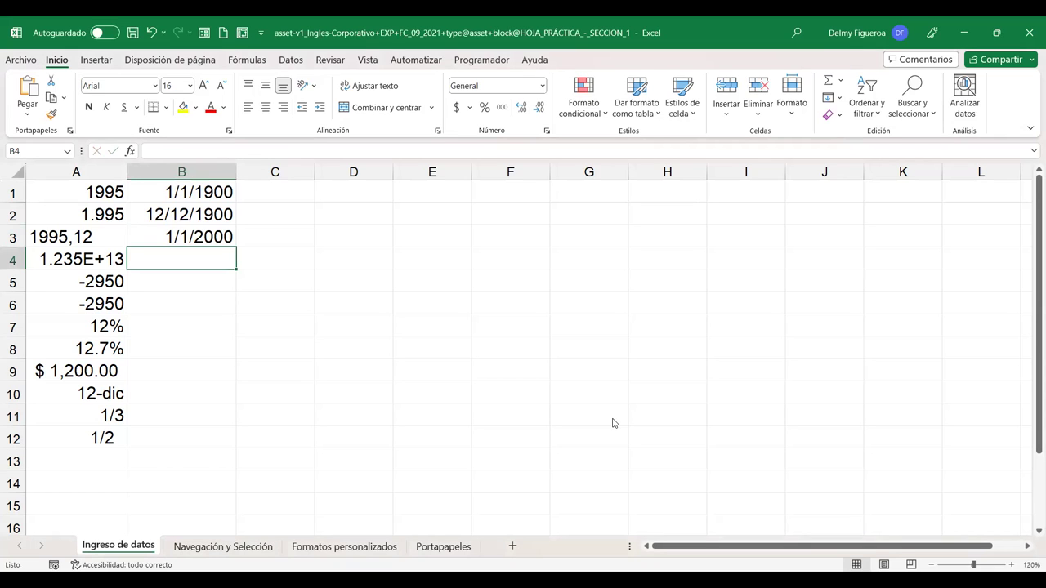
pyautogui.write('12/13')
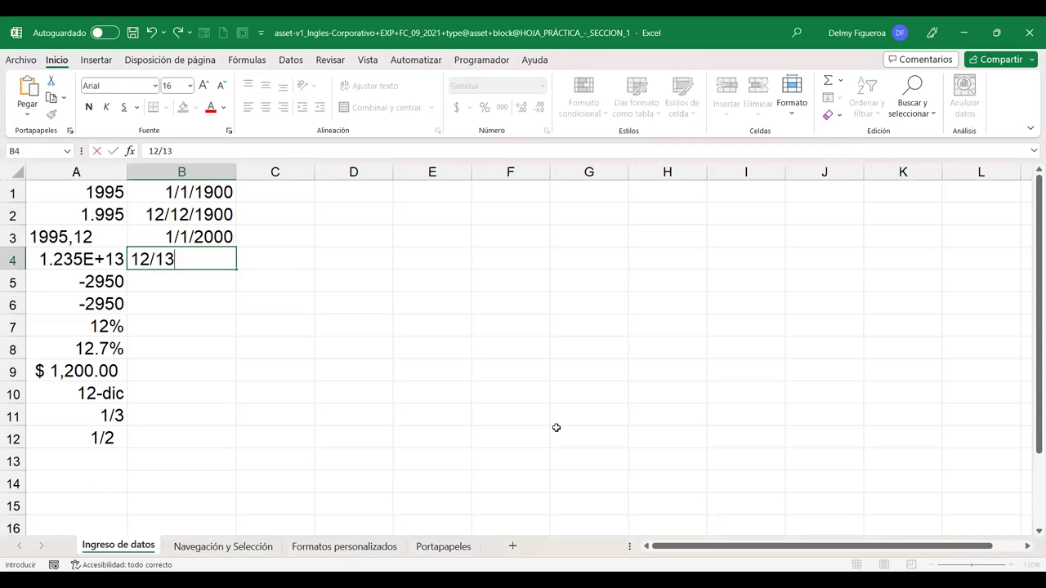
pyautogui.write('/1994')
pyautogui.press('Return')
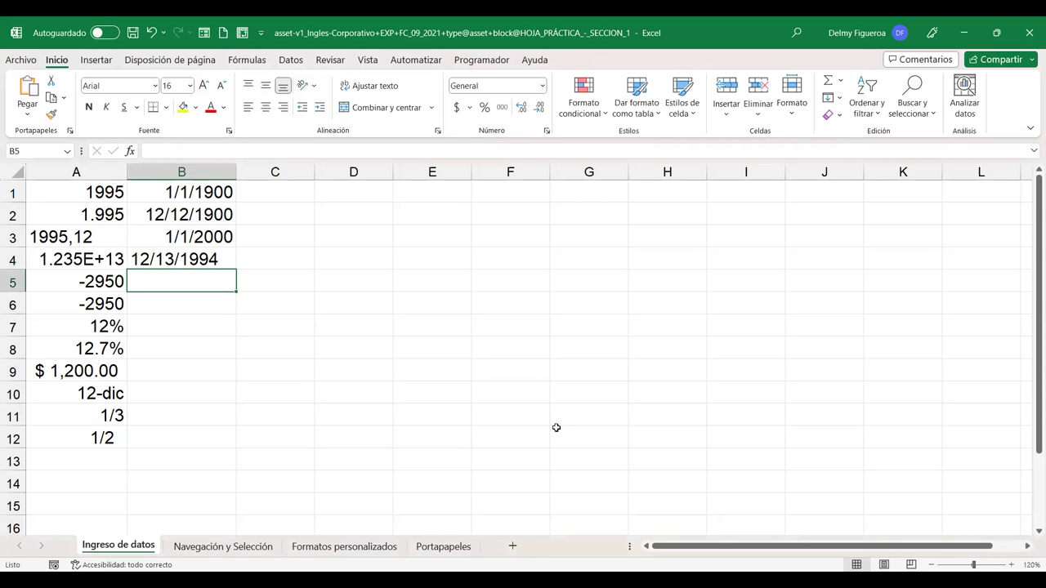
pyautogui.moveTo(238, 171); pyautogui.dragTo(266, 171)
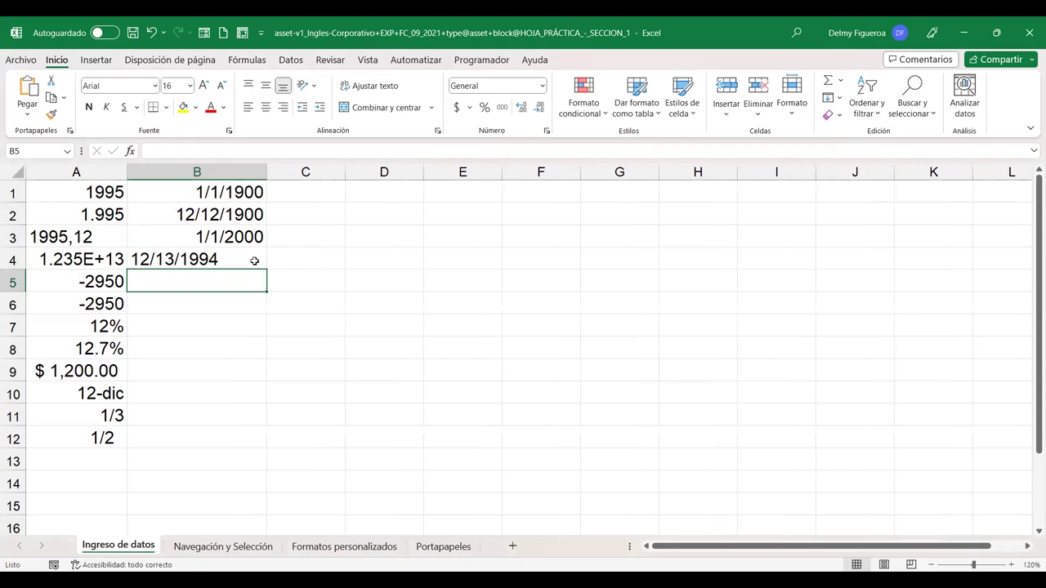
pyautogui.click(227, 262)
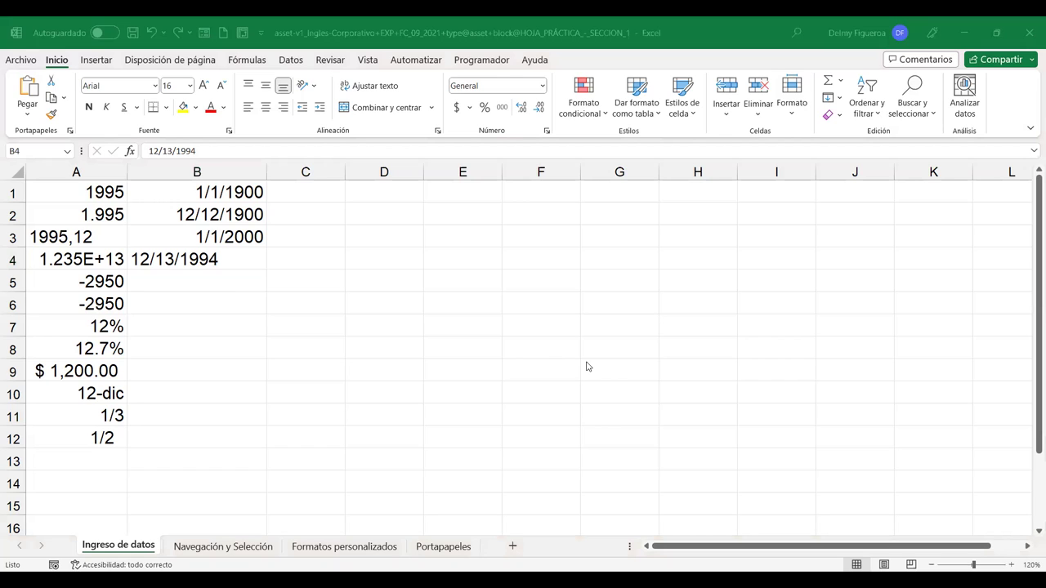
# Enter the nonexistent date 30-02-1994 in cell B5
pyautogui.press('Return')
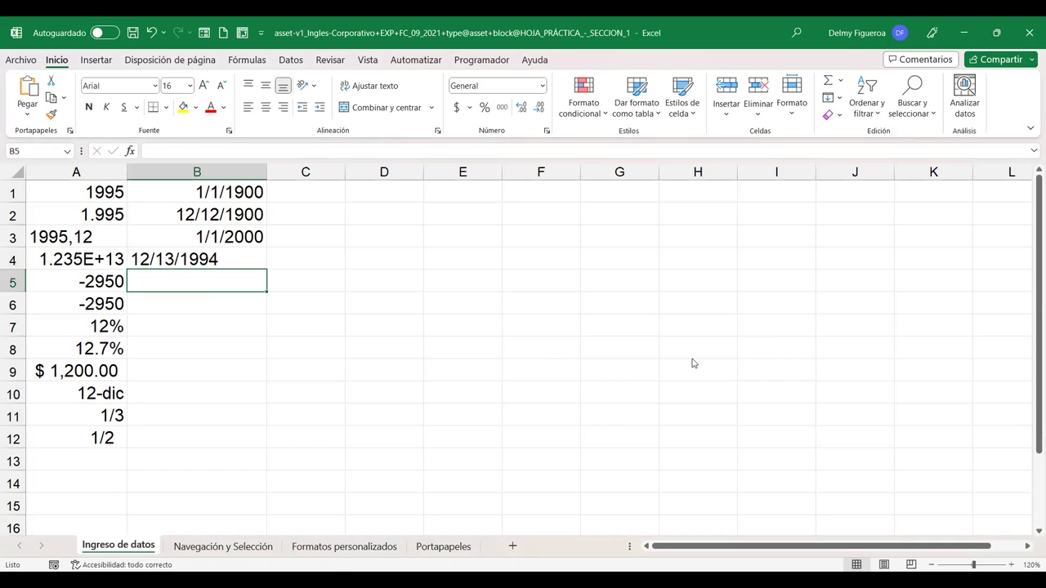
pyautogui.write('30-02-1994')
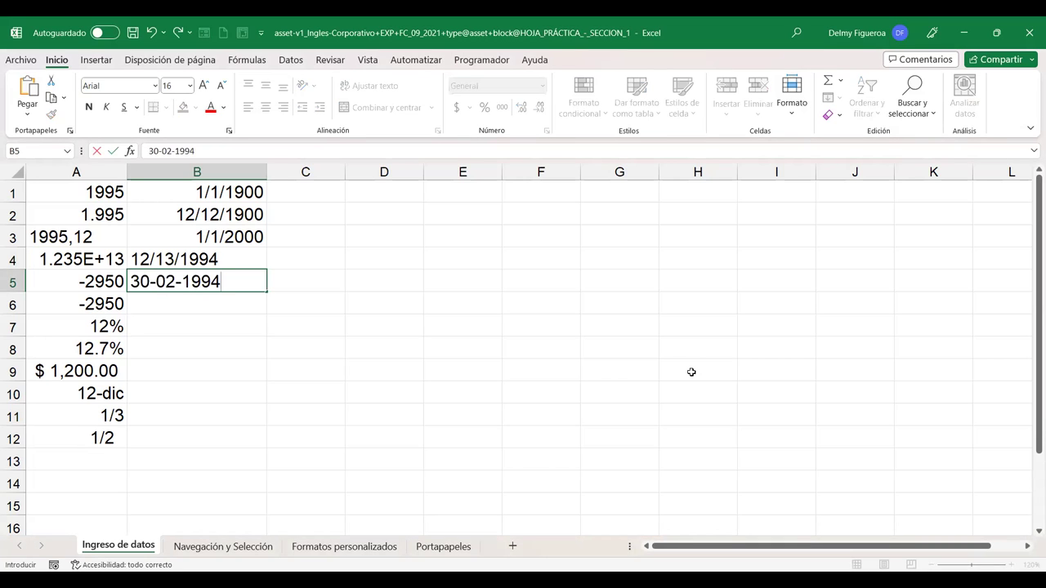
pyautogui.press('Return')
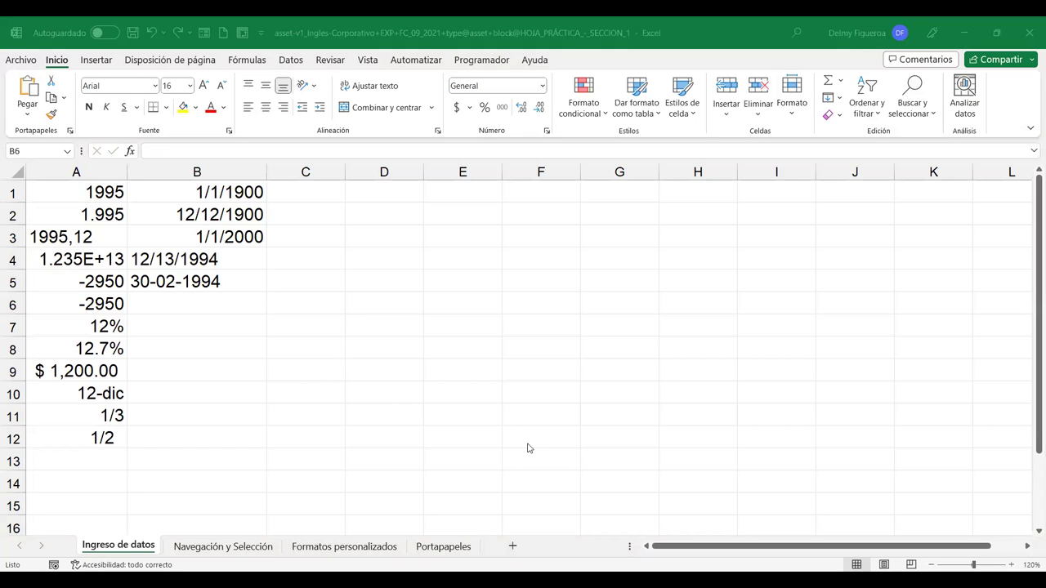
# Enter 12-mayo in cell B6 and reselect the cell to check its stored date
pyautogui.write('12-mayo')
pyautogui.press('Return')
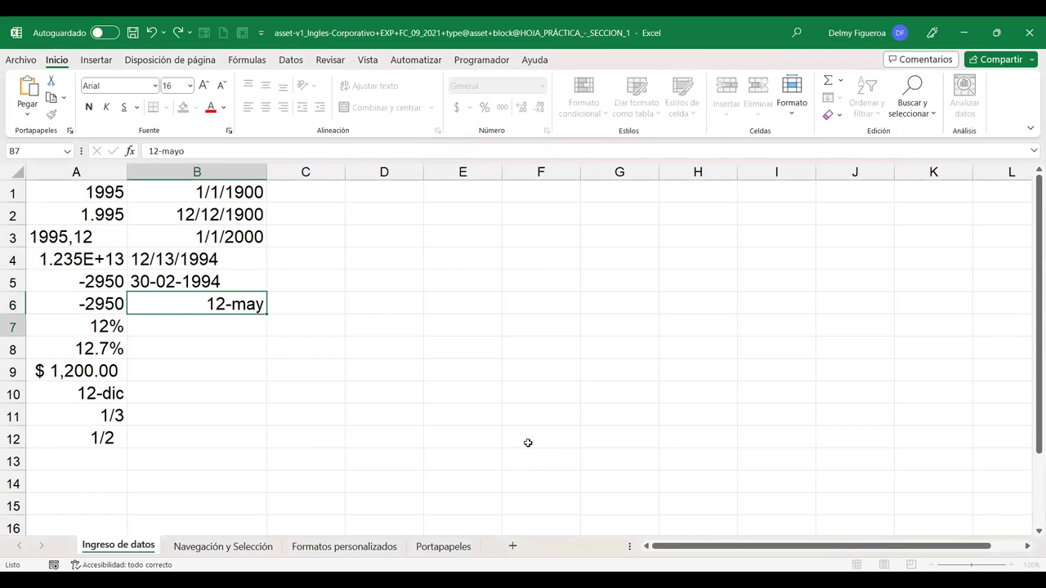
pyautogui.click(224, 307)
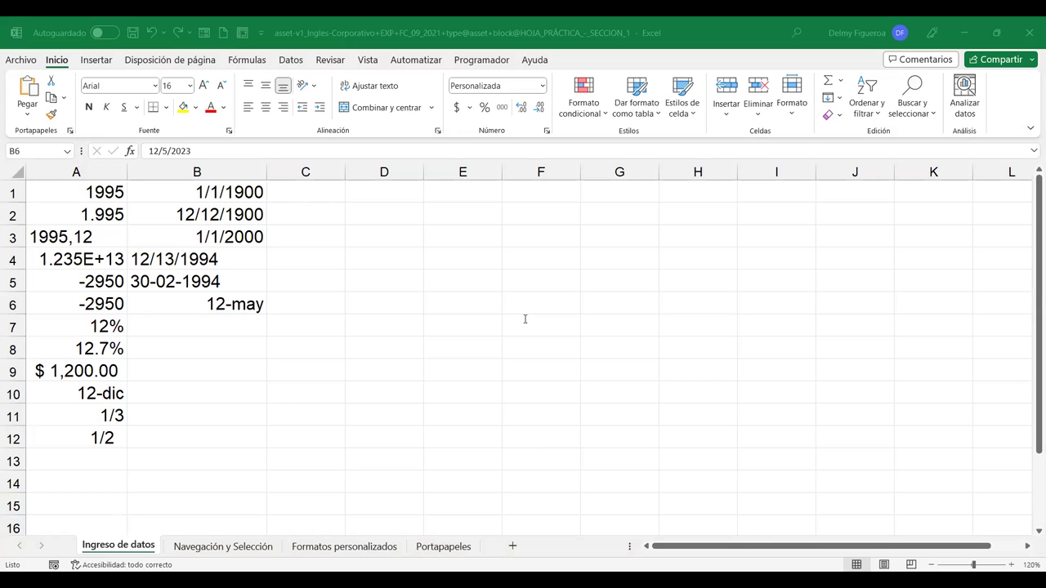
# Enter the full date 12-mayo-1995 in cell B7
pyautogui.click(241, 322)
pyautogui.click(207, 325)
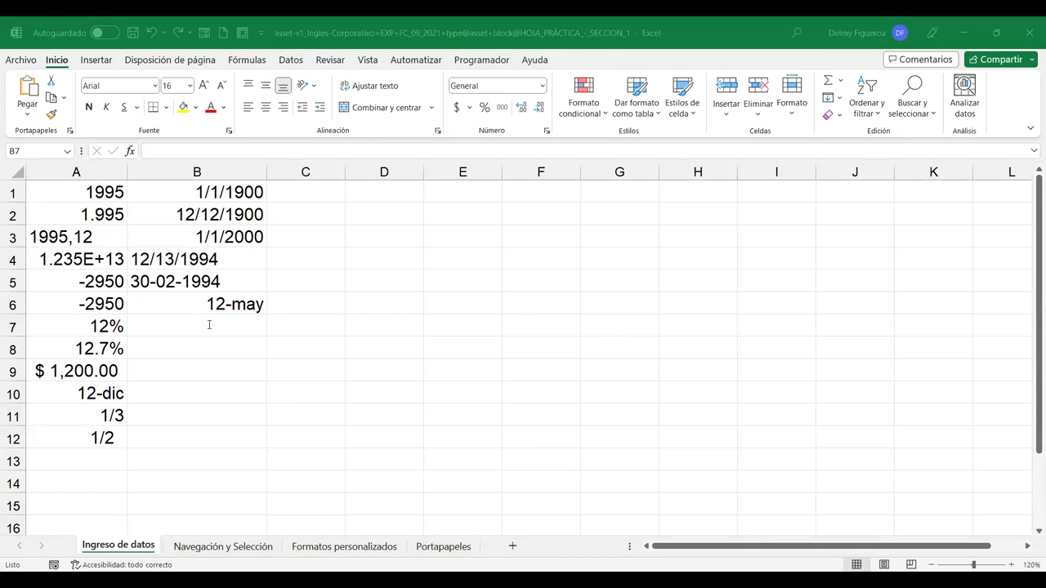
pyautogui.click(209, 324)
pyautogui.write('12-')
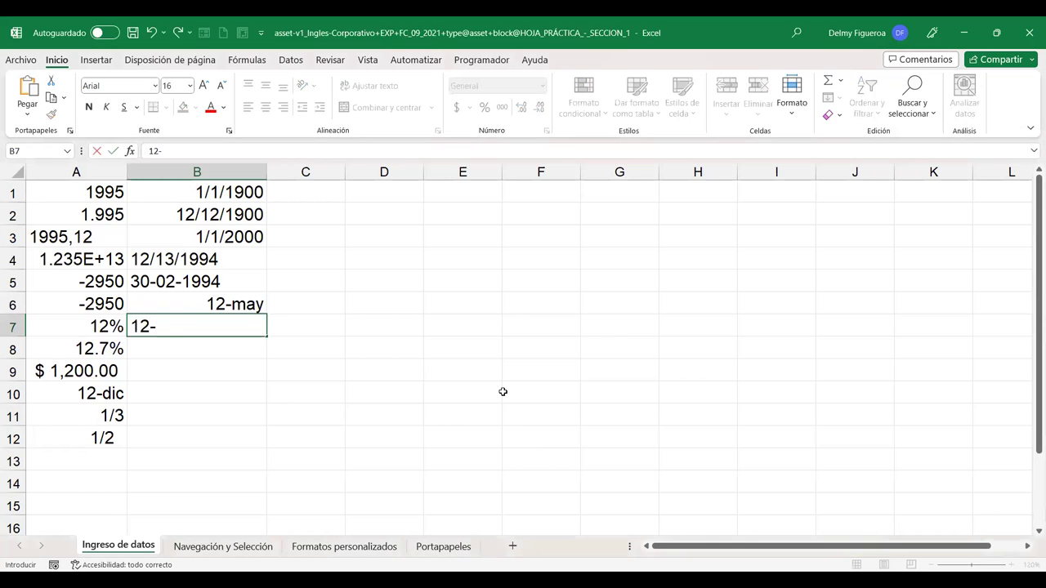
pyautogui.write('mayo-1995')
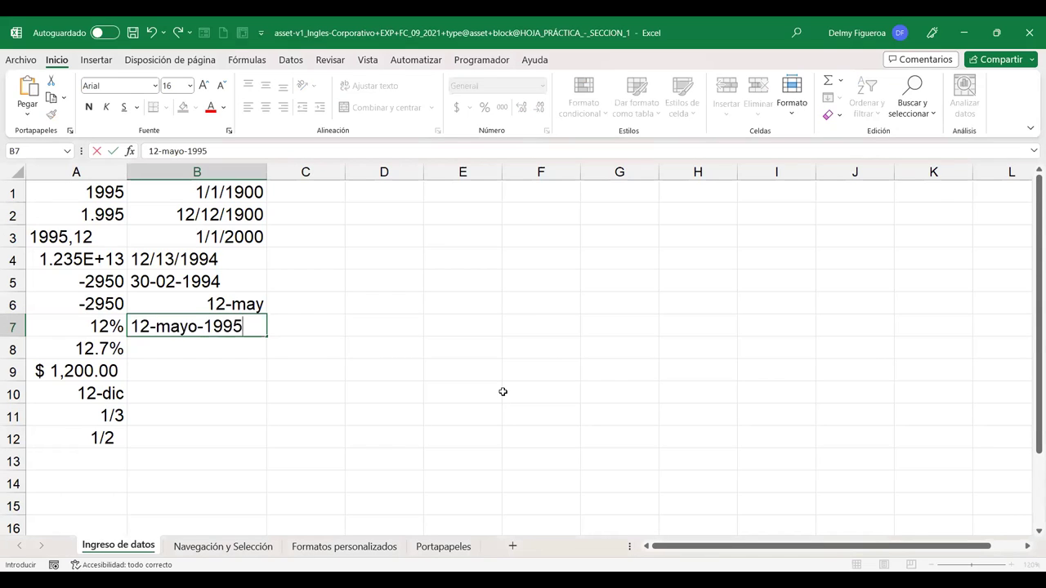
pyautogui.press('Return')
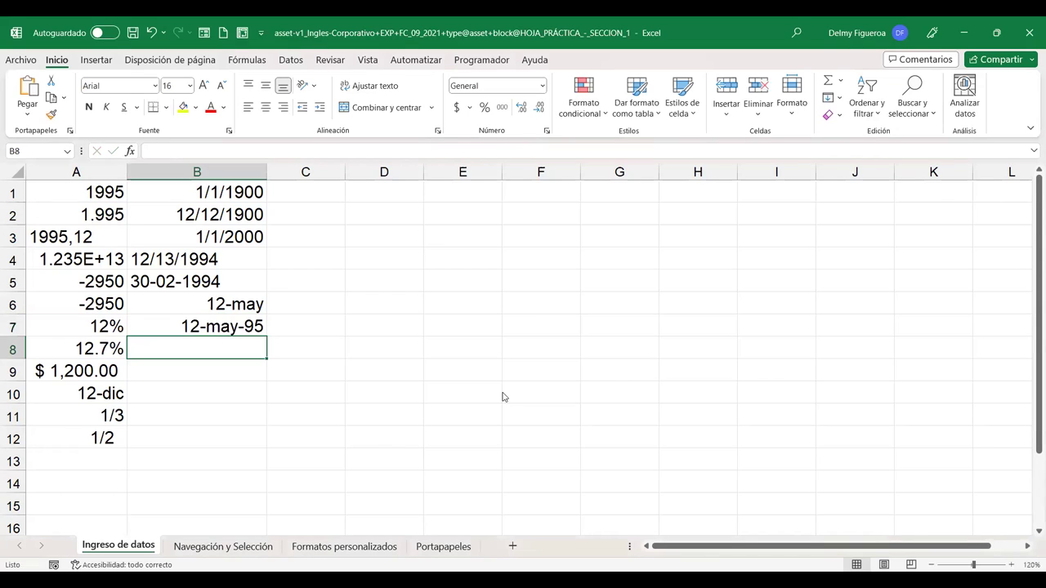
# Enter mayo-1195 as a month and year in cell B8
pyautogui.scroll(-1, 283, 327)
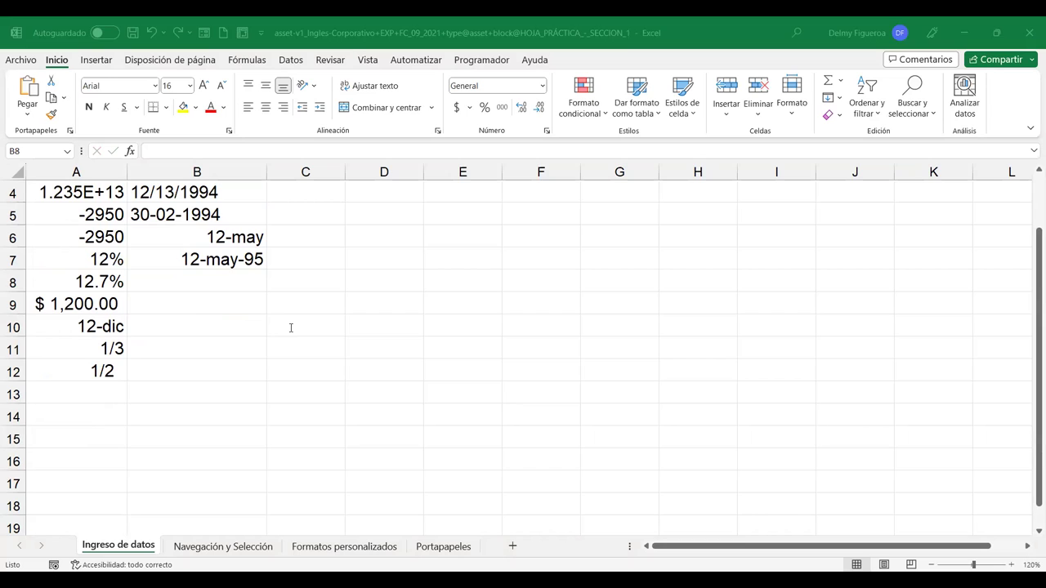
pyautogui.click(245, 274)
pyautogui.write('mayo-1195')
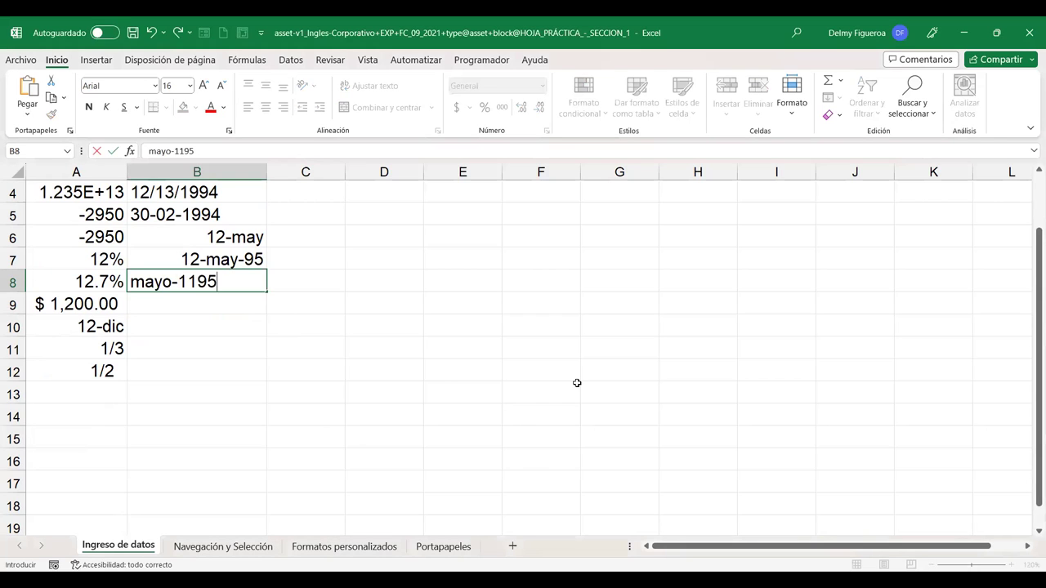
pyautogui.press('Return')
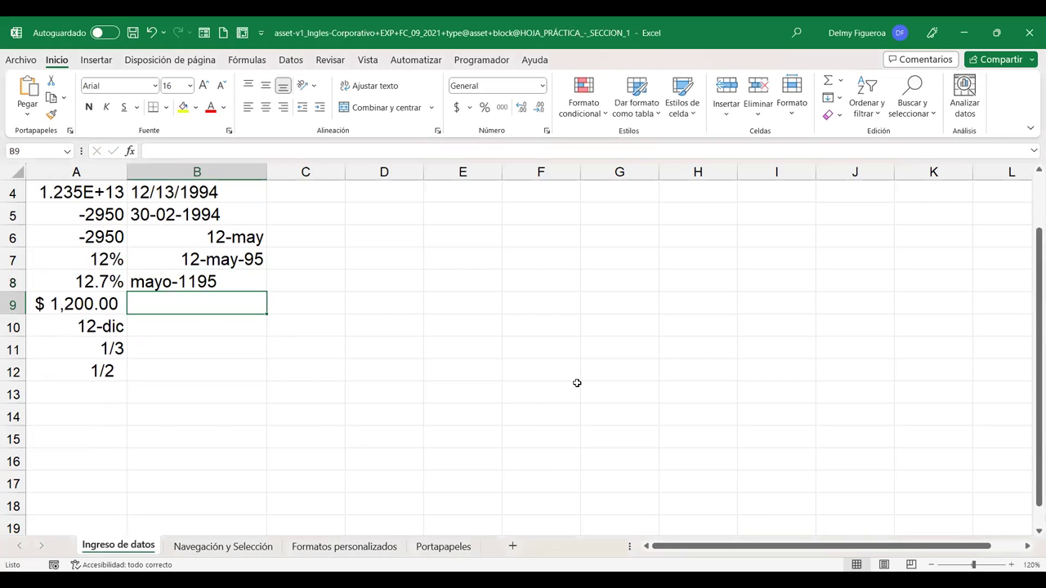
# Correct the year in cell B8 so that the entry reads mayo-1995
pyautogui.press('Up')
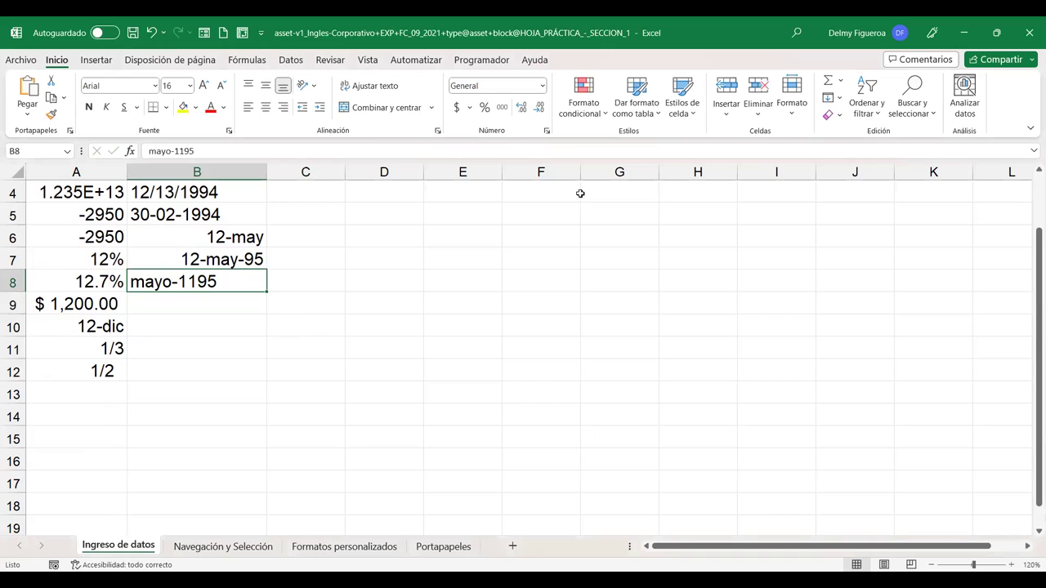
pyautogui.click(187, 151)
pyautogui.press('BackSpace')
pyautogui.press('BackSpace')
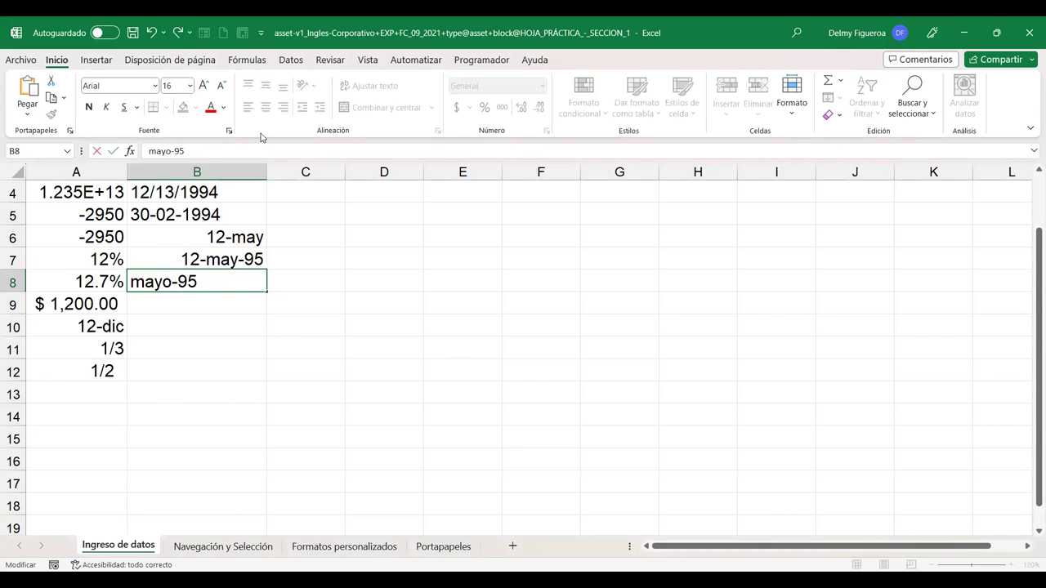
pyautogui.write('19')
pyautogui.press('Return')
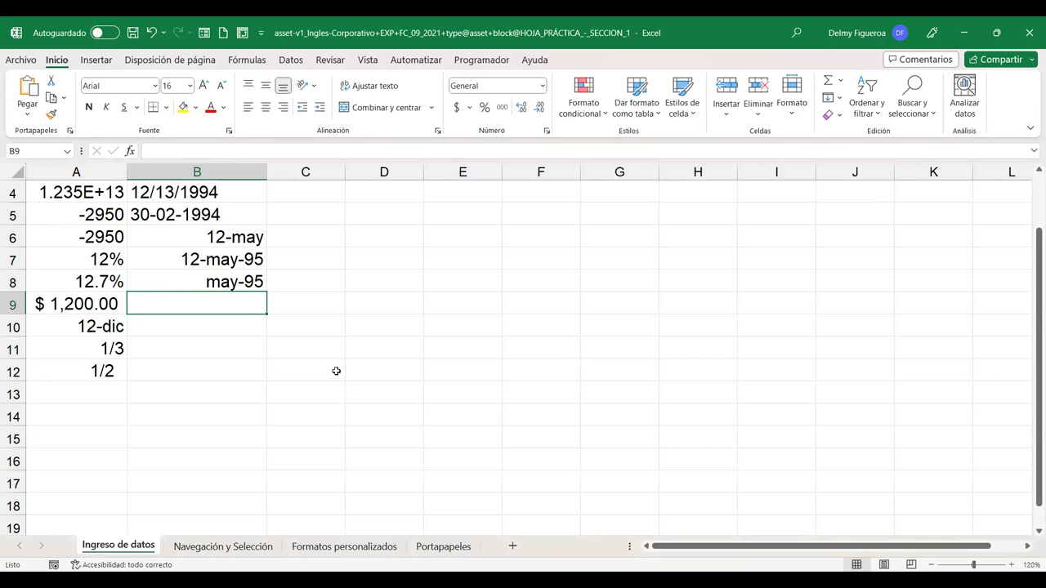
# Change the year in cell B8 to 1195 and reselect the cell to check how the entry is treated
pyautogui.doubleClick(233, 284)
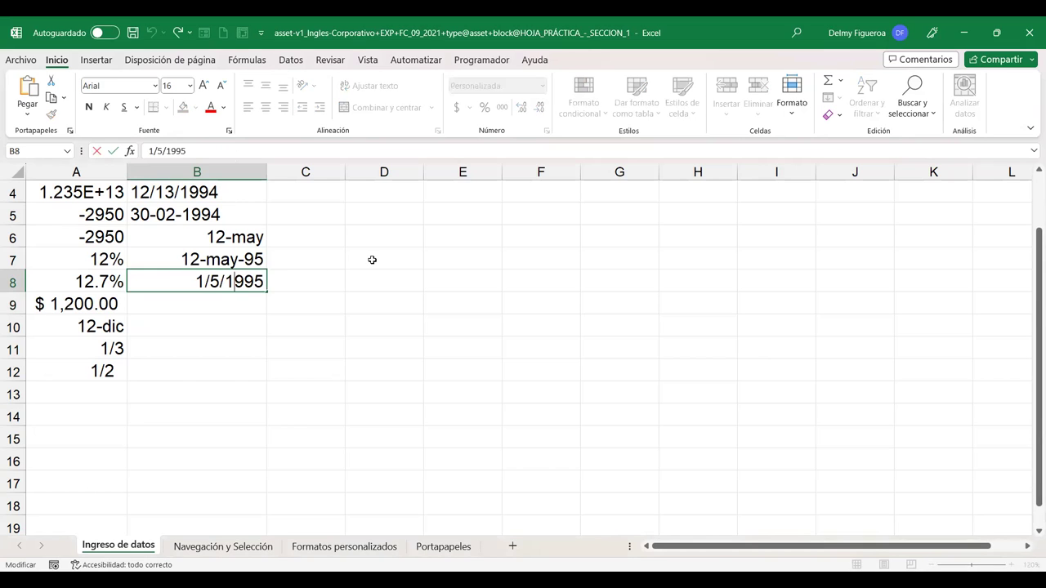
pyautogui.press('Delete')
pyautogui.write('1')
pyautogui.press('Return')
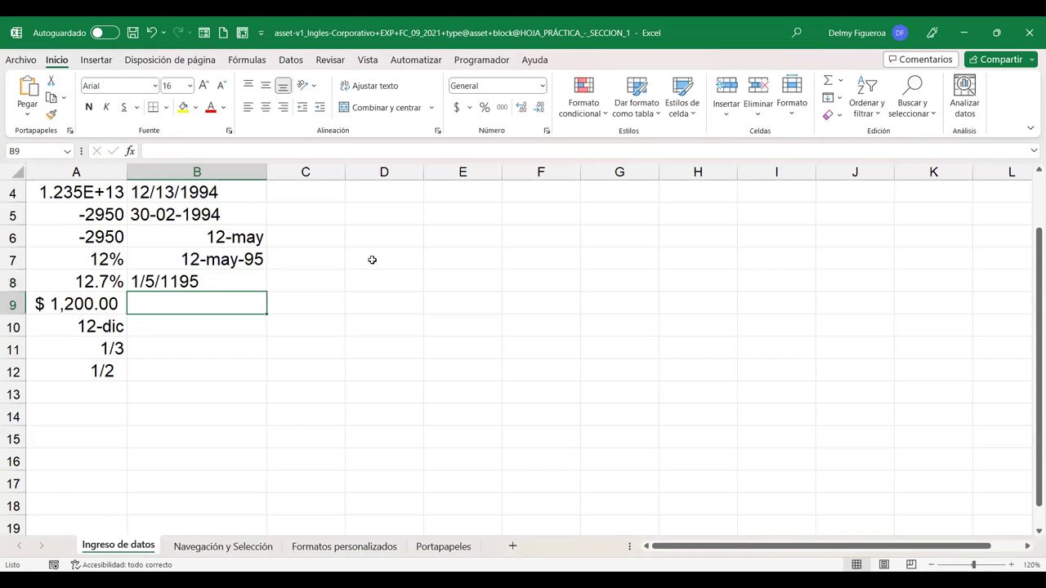
pyautogui.click(224, 282)
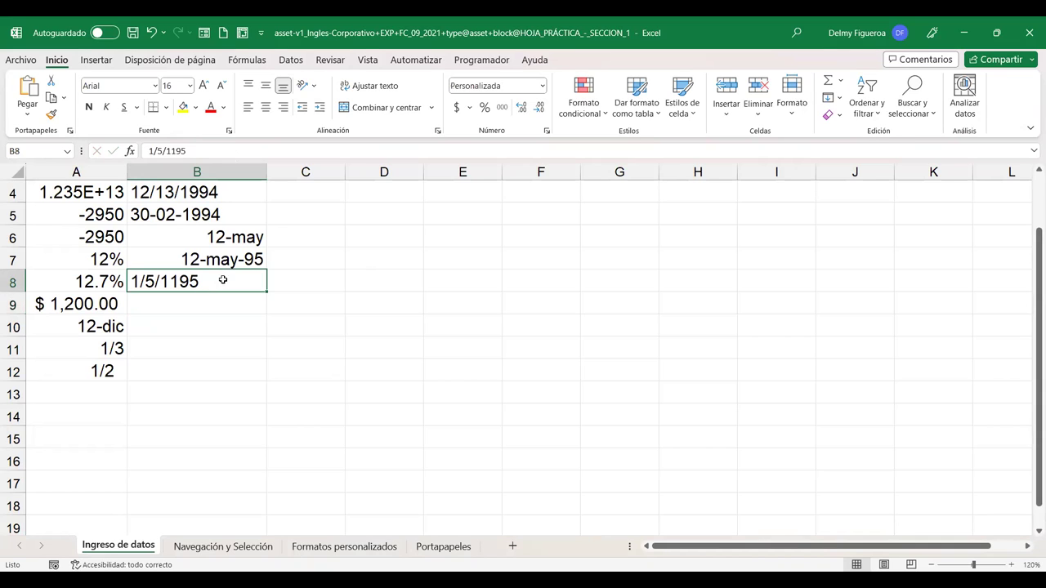
# Correct the year in cell B8 to 1995 and reselect the cell to check how the date is stored
pyautogui.doubleClick(176, 281)
pyautogui.press('BackSpace')
pyautogui.write('9')
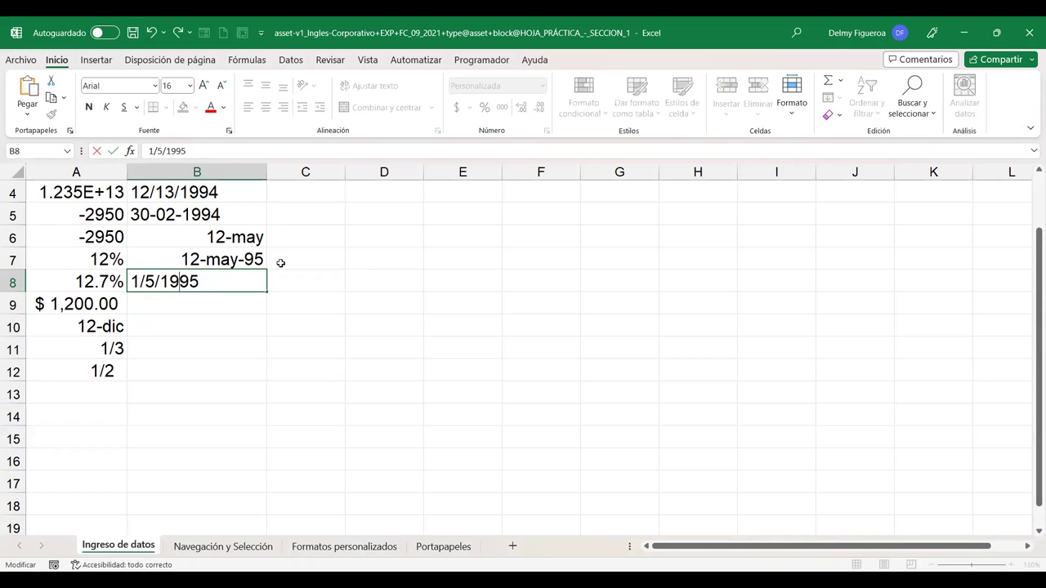
pyautogui.press('Return')
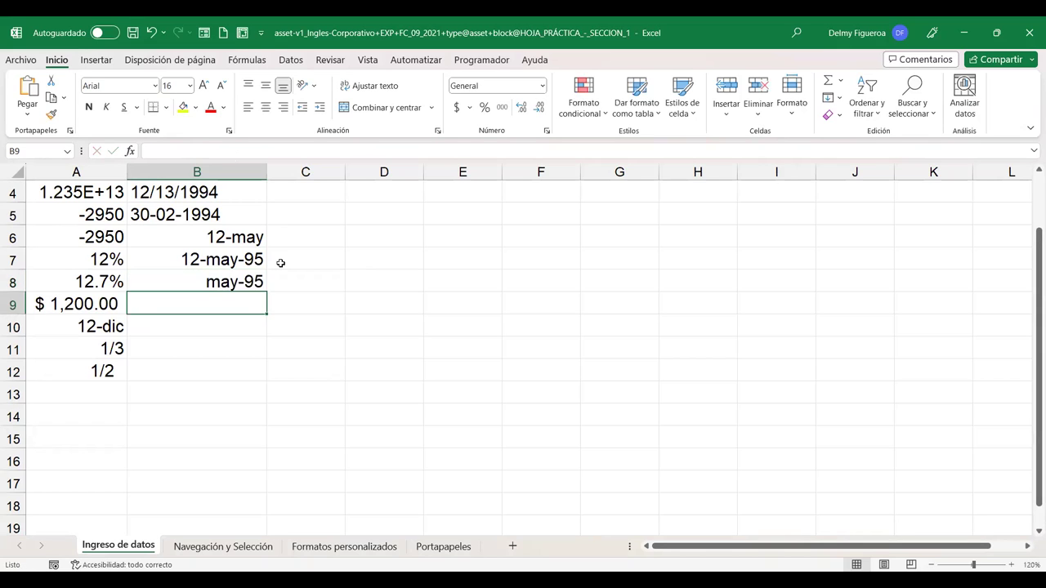
pyautogui.click(238, 281)
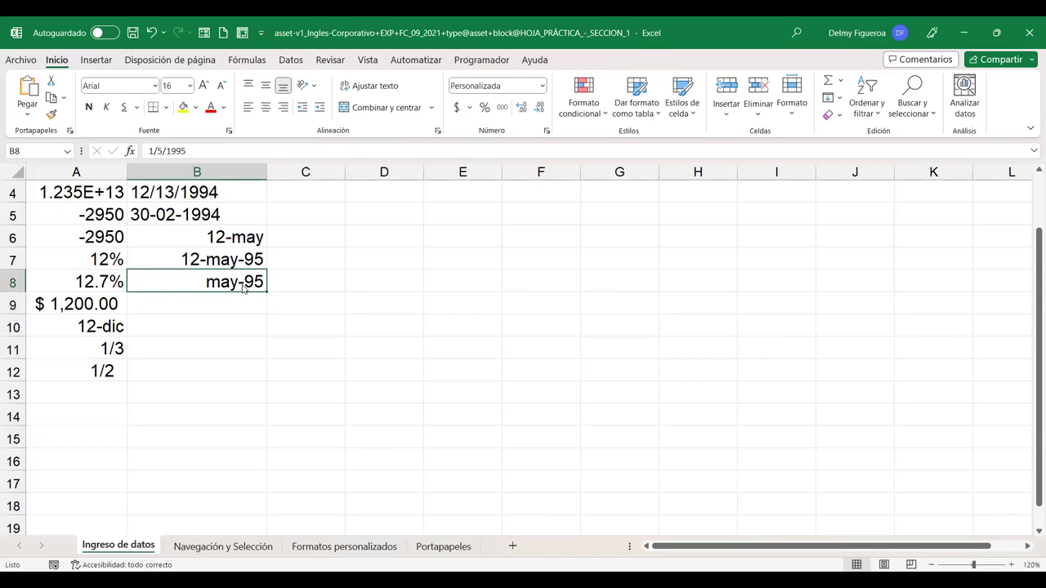
pyautogui.hotkey('ctrl', '1')
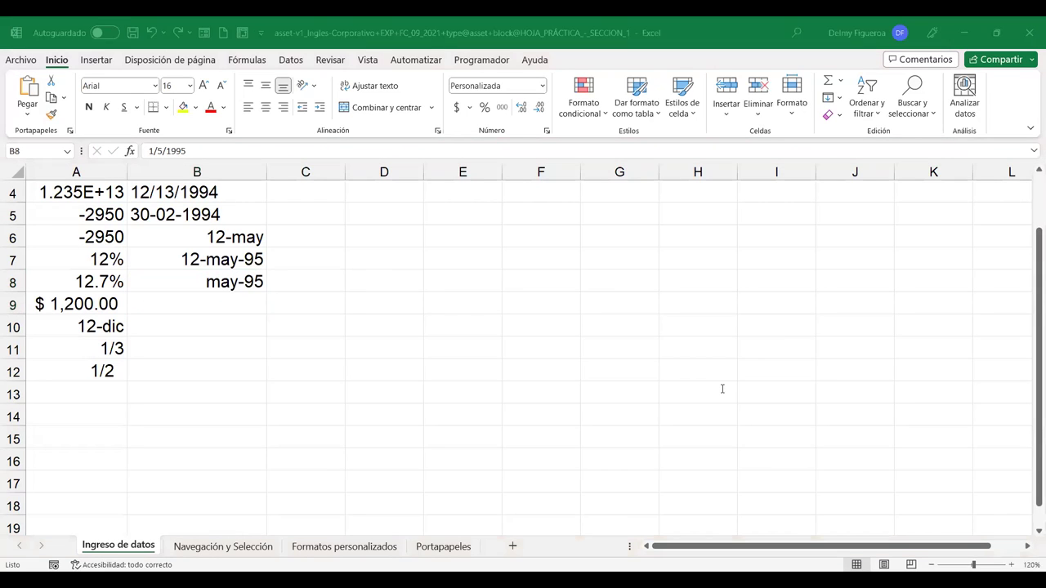
pyautogui.click(241, 311)
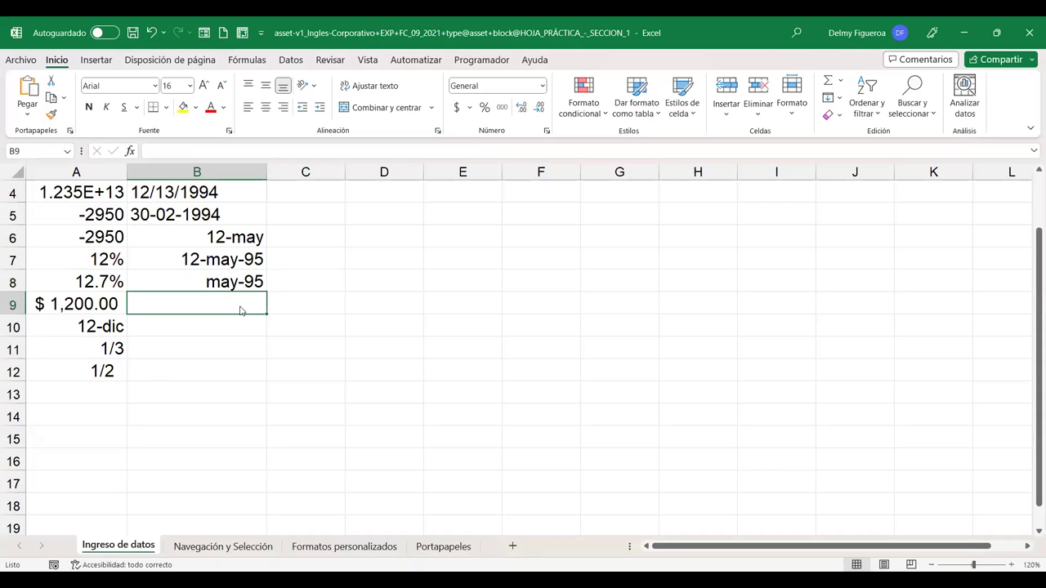
pyautogui.hotkey('ctrl', '1')
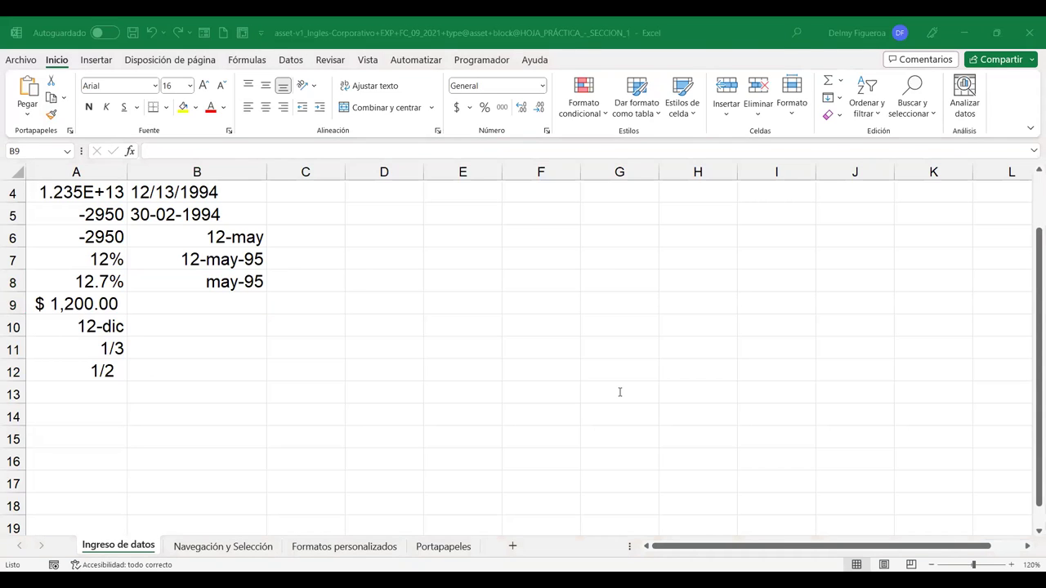
pyautogui.click(235, 299)
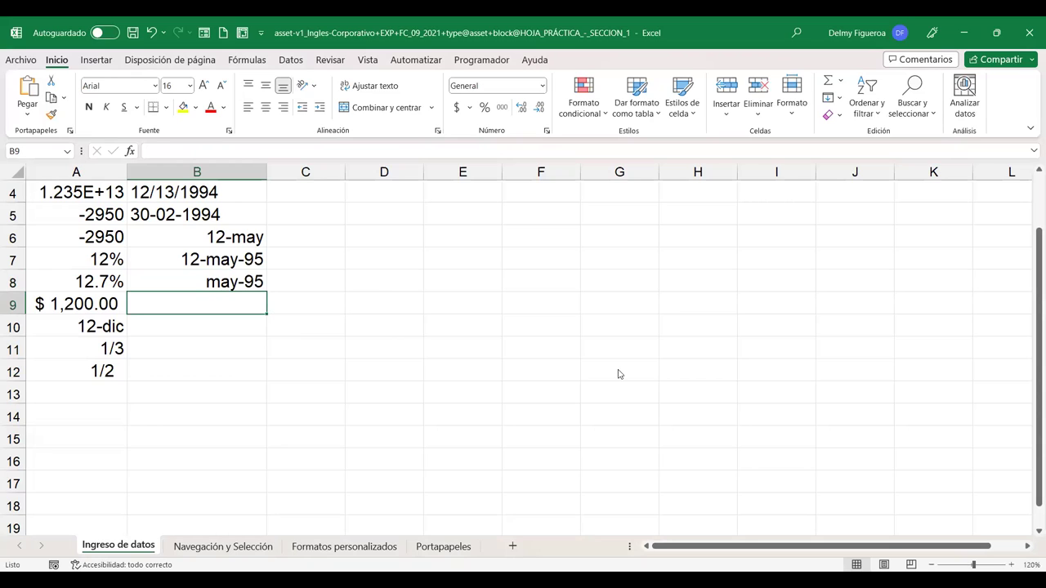
pyautogui.hotkey('ctrl', '1')
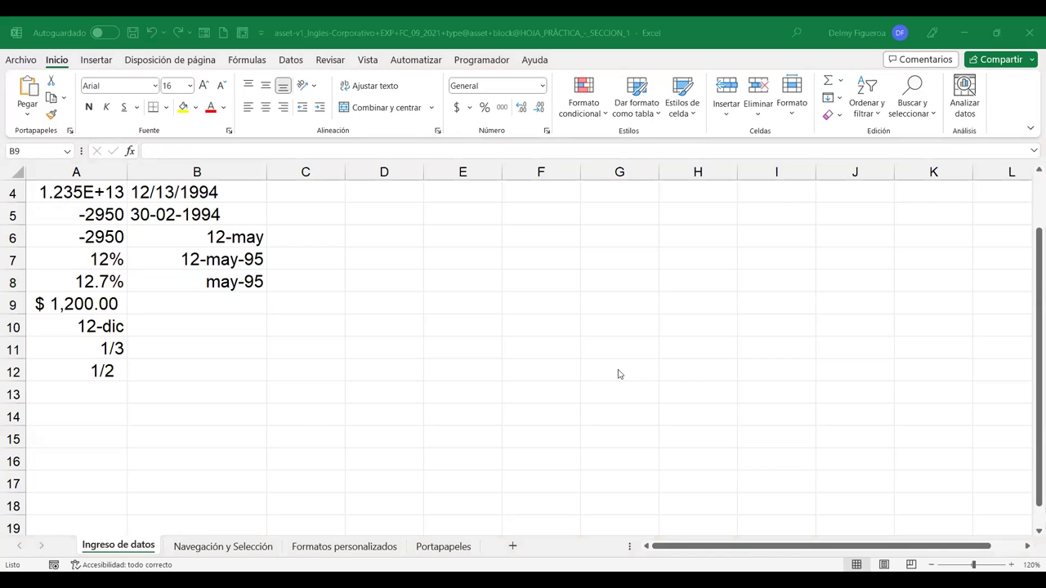
# Enter the time 0:0 in cell C1
pyautogui.click(331, 202)
pyautogui.scroll(1, 347, 247)
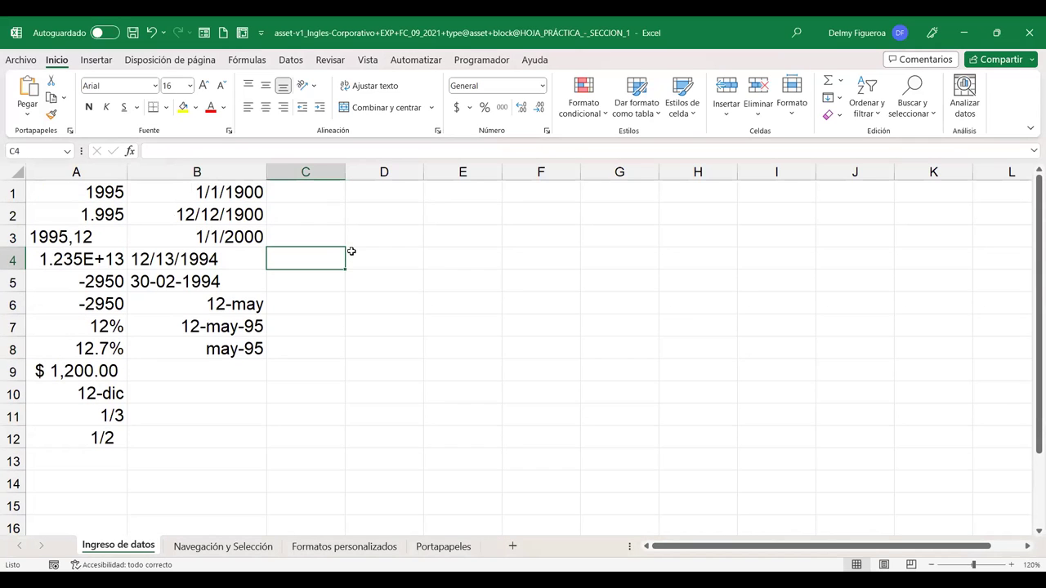
pyautogui.click(308, 193)
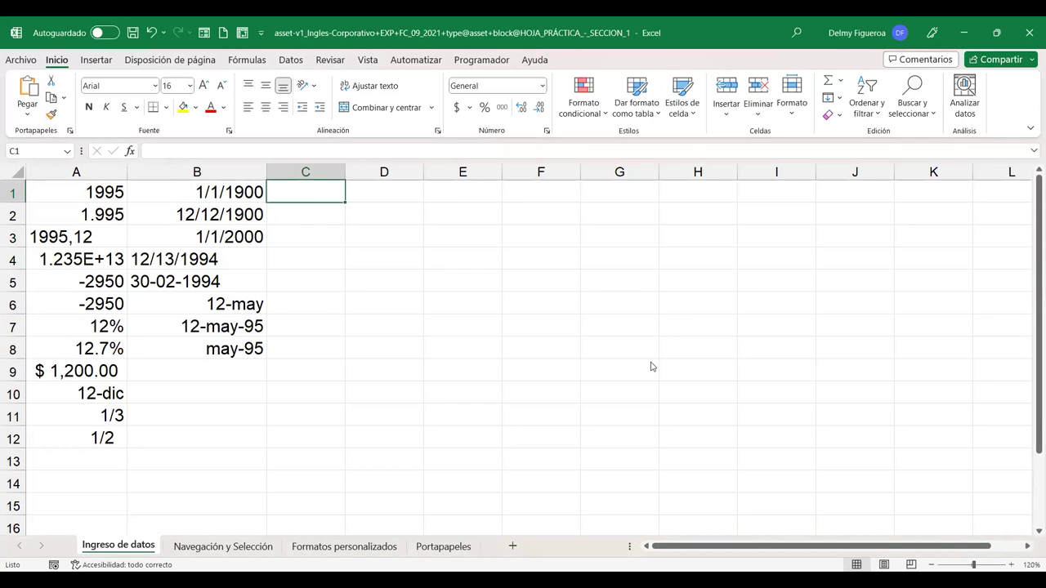
pyautogui.write('0')
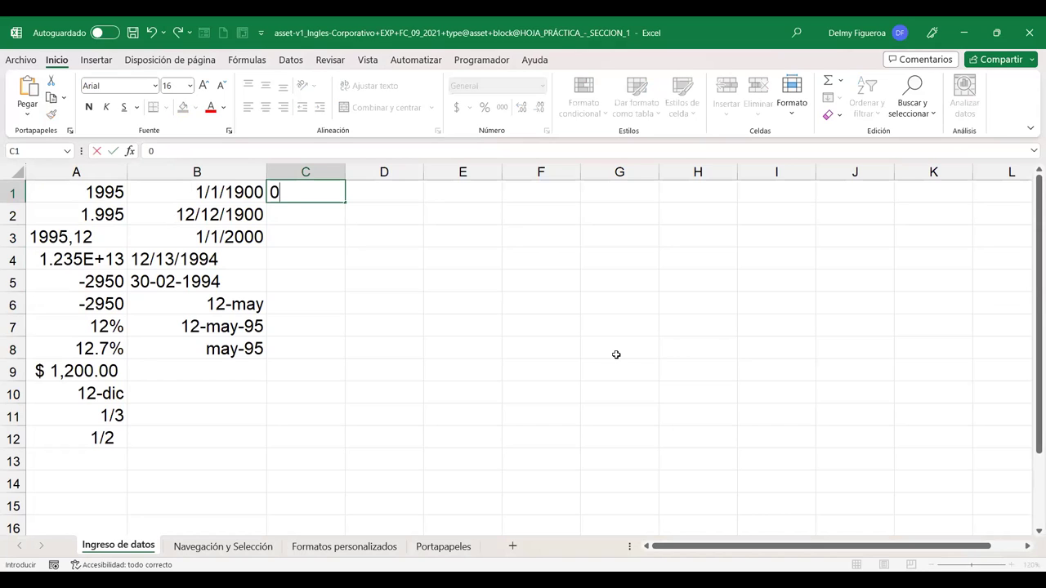
pyautogui.write(':0')
pyautogui.press('Return')
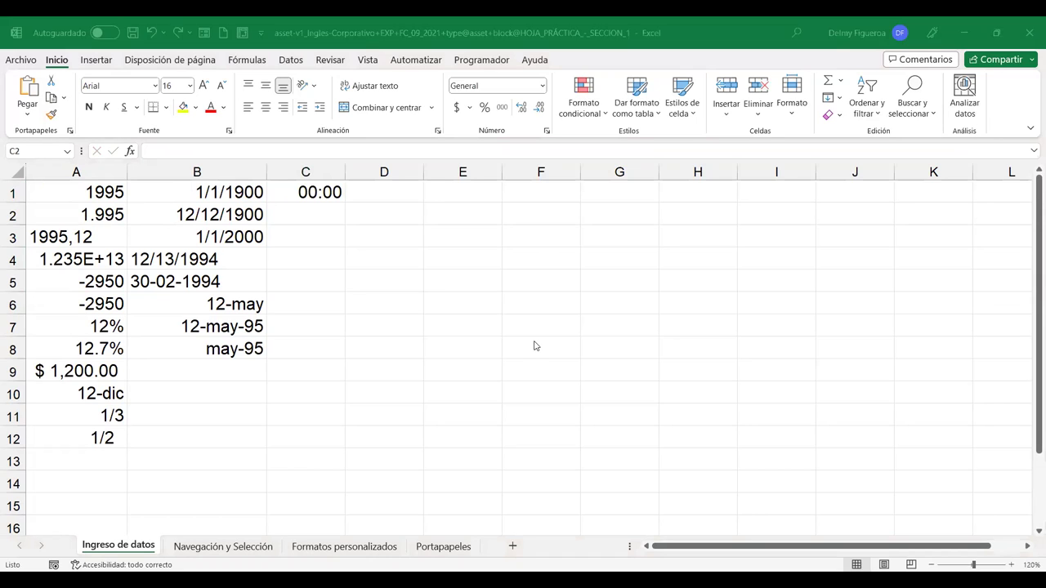
# Enter the time 12:30:12 with seconds in cell C2 and widen column C slightly
pyautogui.write('12:3')
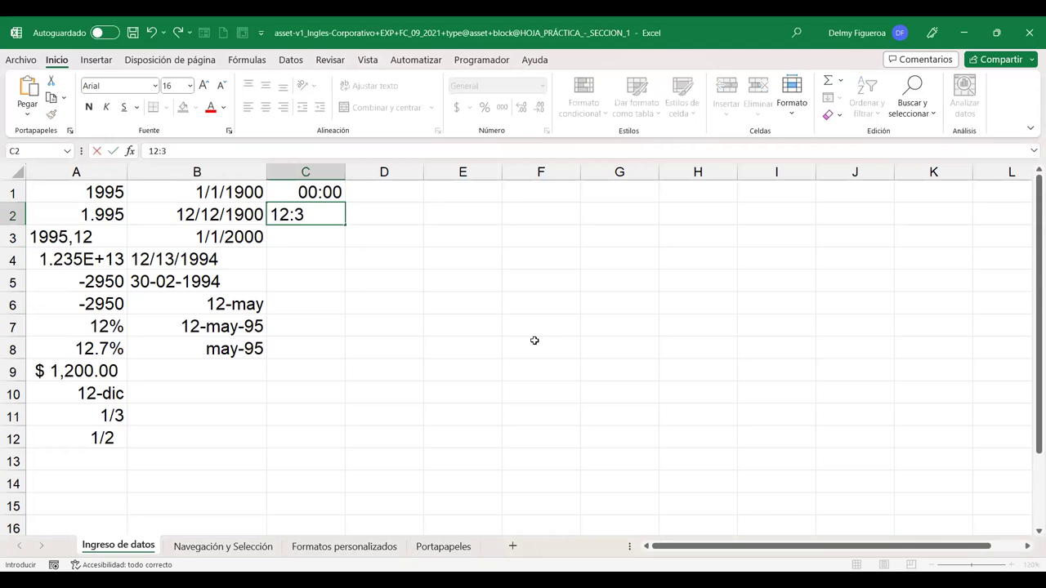
pyautogui.write('0:12')
pyautogui.press('Return')
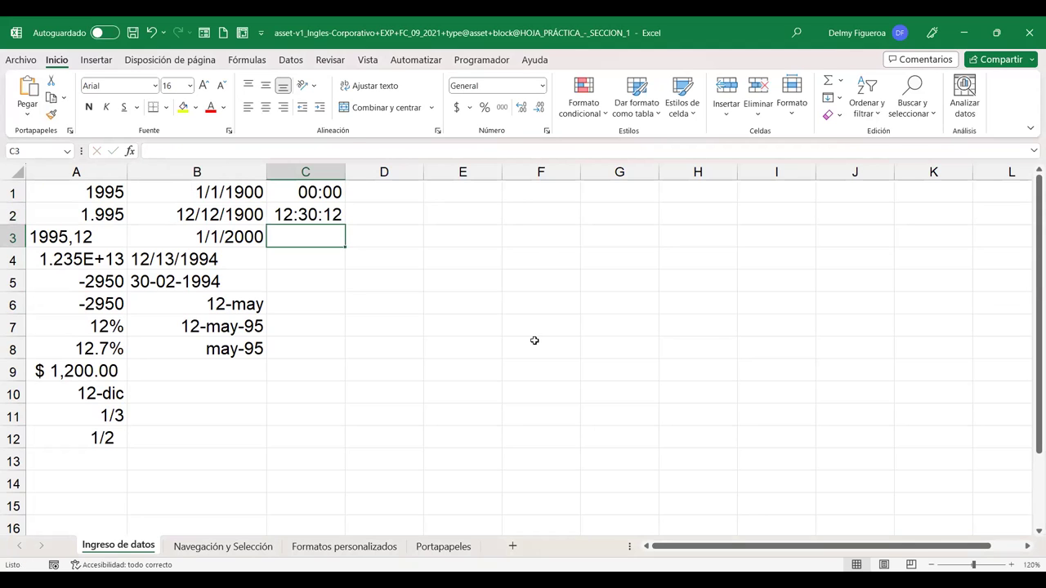
pyautogui.moveTo(346, 169); pyautogui.dragTo(372, 166)
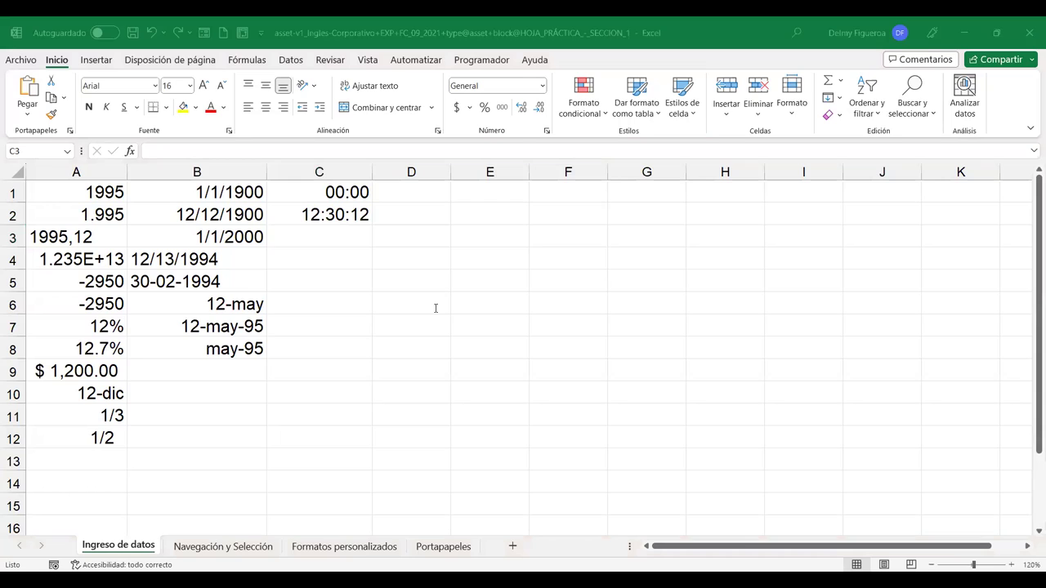
# Enter the 24-hour time 22:12 in cell C3 and the 12-hour time 10 pm in cell C4
pyautogui.write('22:')
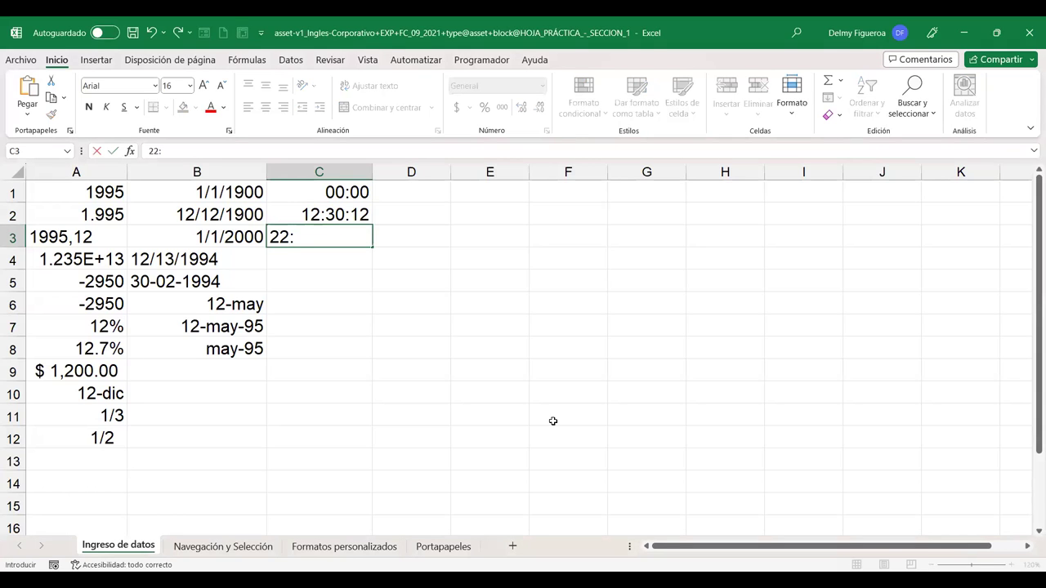
pyautogui.write('12')
pyautogui.press('Return')
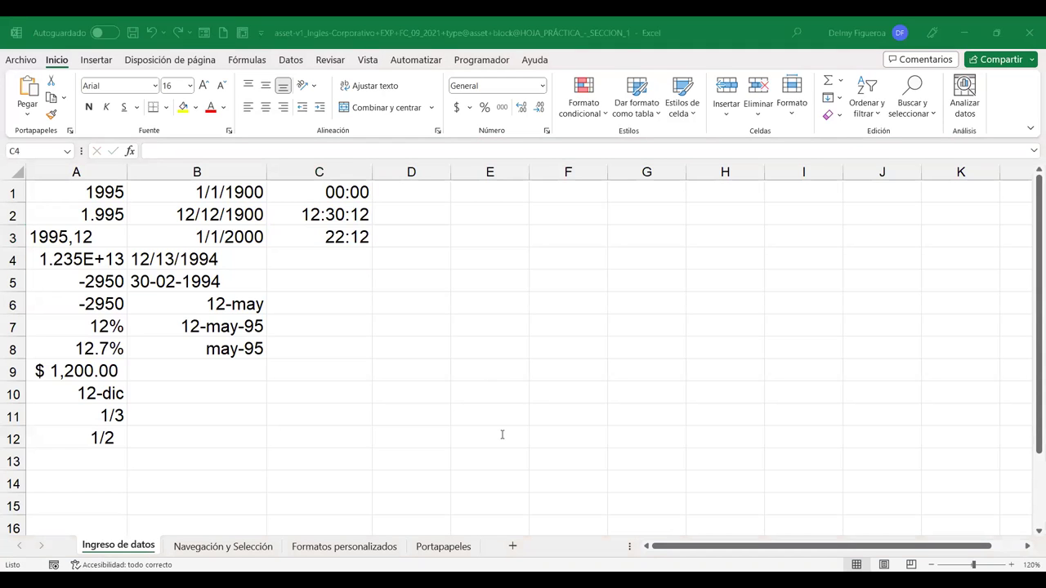
pyautogui.write('10 pm')
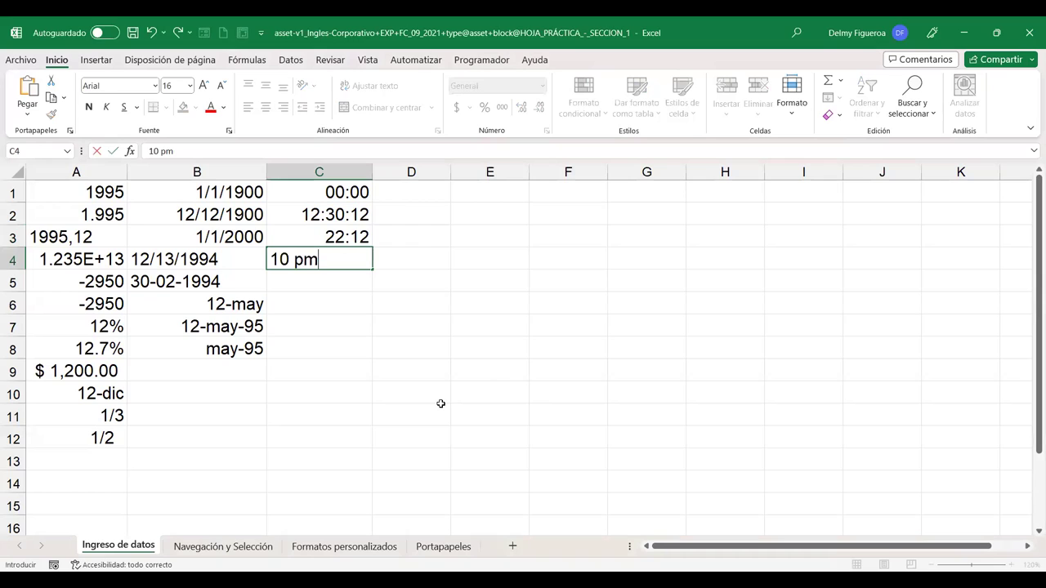
pyautogui.press('Return')
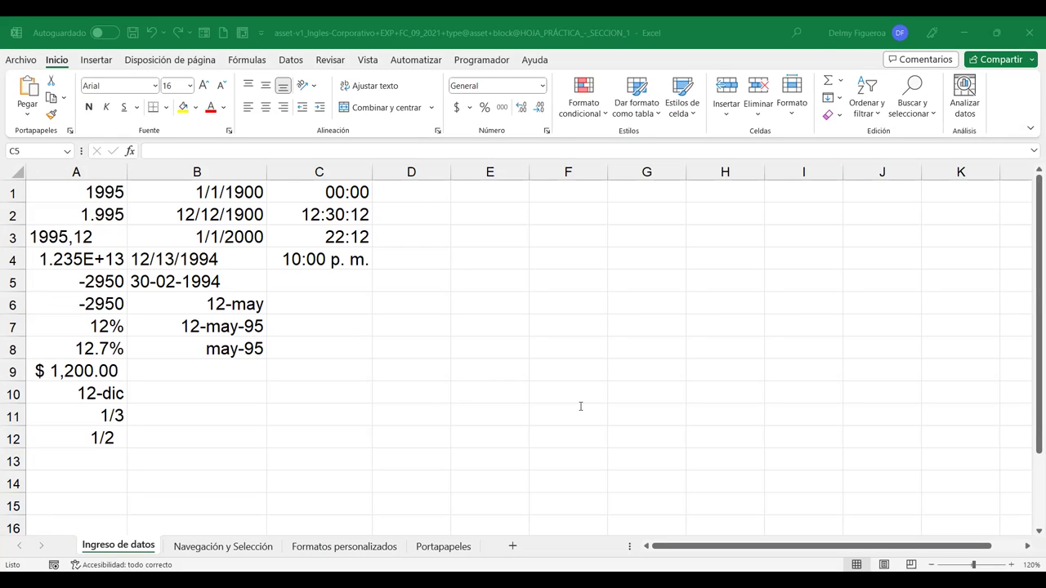
# Try entering the time as 10am, without a space, in cell C5 and reselect the cell
pyautogui.write('10am')
pyautogui.press('Return')
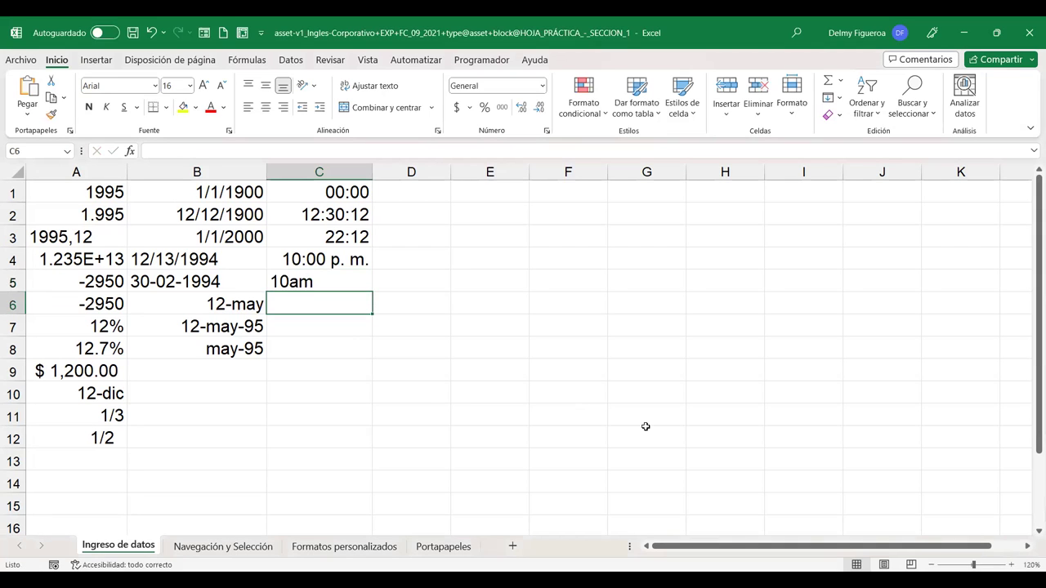
pyautogui.press('Up')
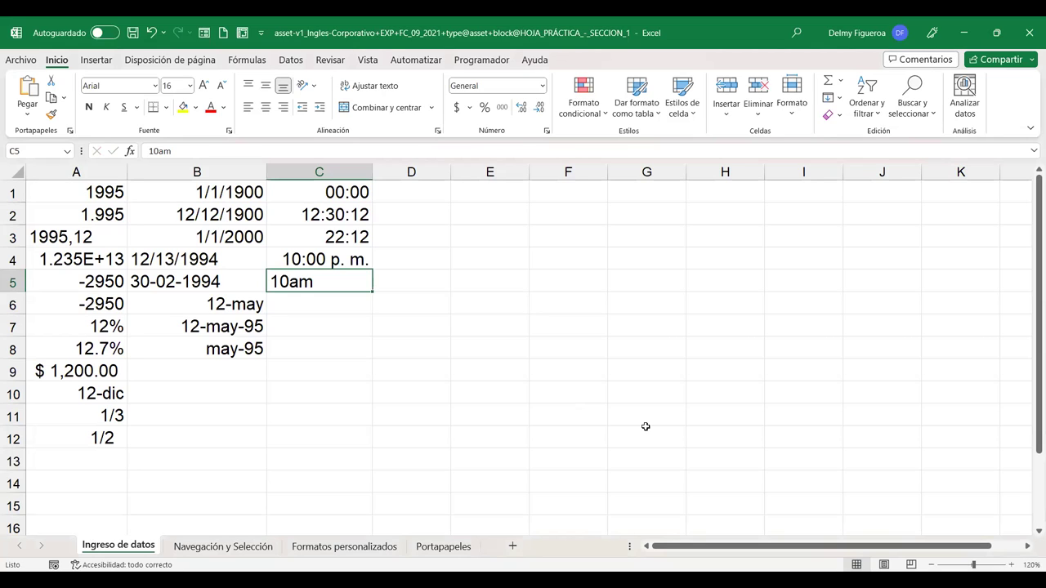
# Replace the entry in cell C5 with 10 am, including a space before the suffix
pyautogui.hotkey('alt', 'Tab')
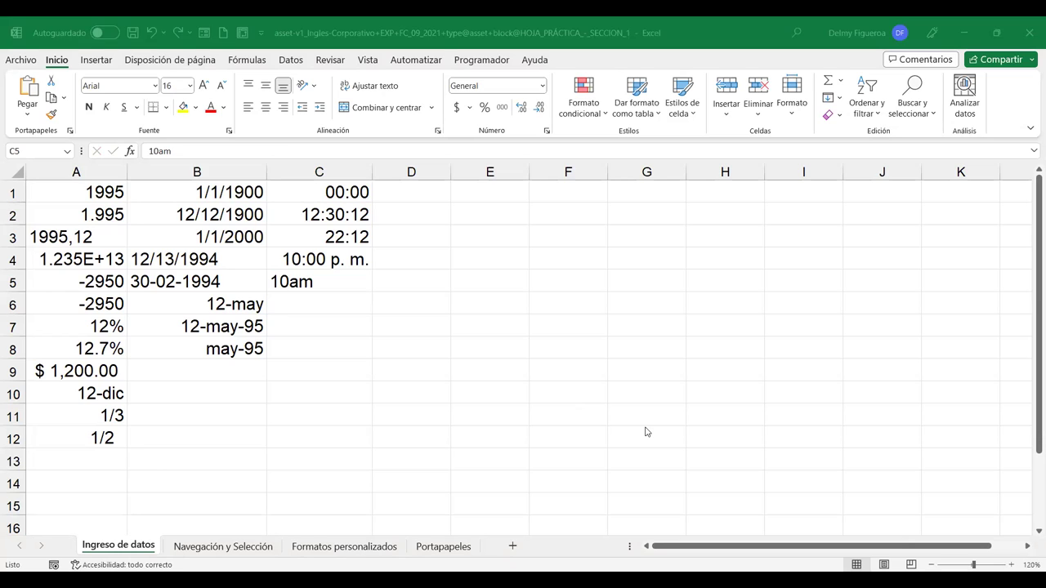
pyautogui.hotkey('alt', 'Tab')
pyautogui.write('10 am')
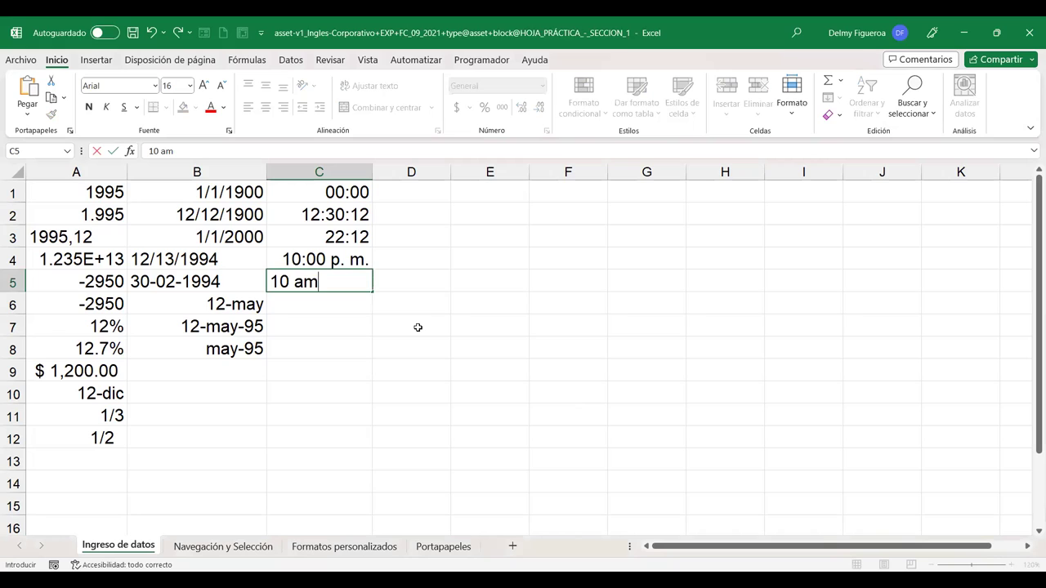
pyautogui.press('Return')
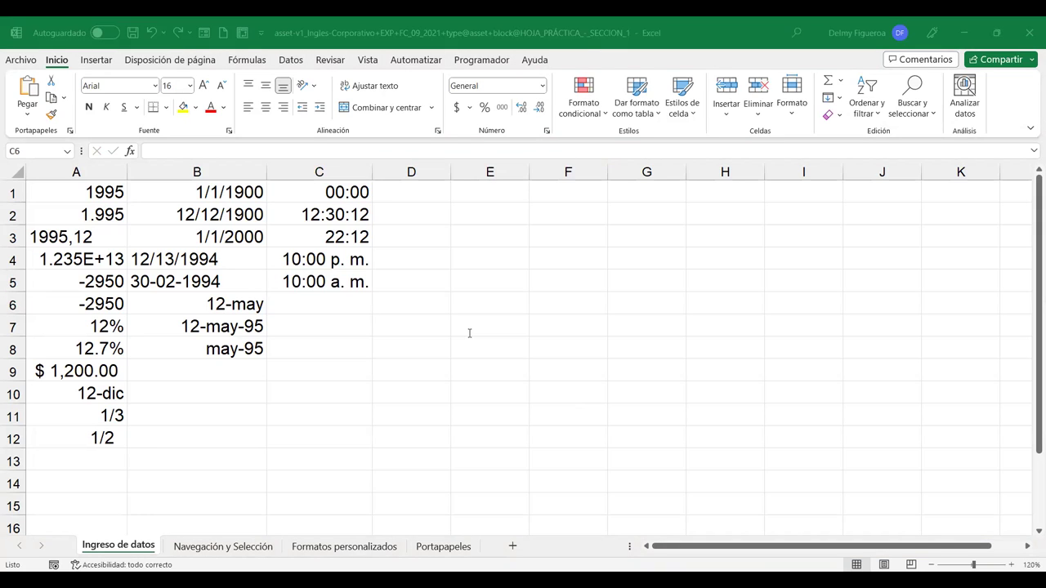
# Enter the combined date and time 1/1/95 1:1 in cell C7
pyautogui.click(321, 329)
pyautogui.write('1/1/')
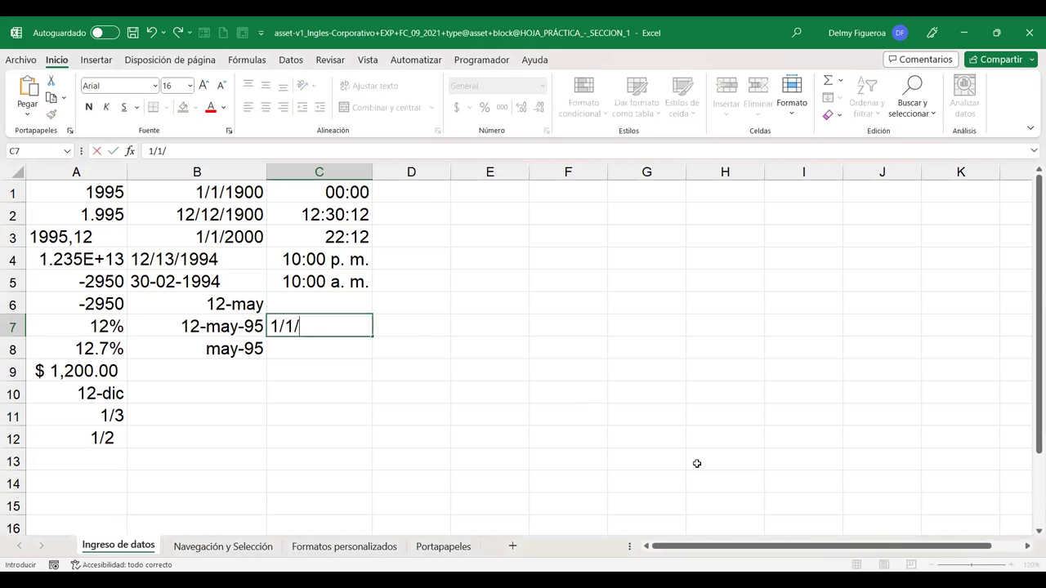
pyautogui.write('95 1:1')
pyautogui.press('Return')
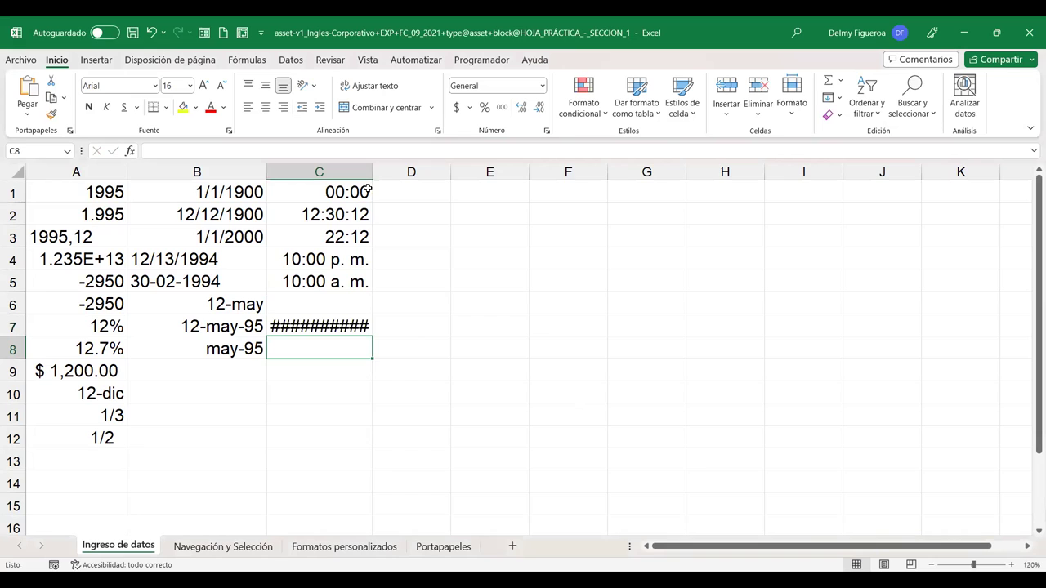
# Widen column C to fit the date and time in C7, undo that width change, and widen the column again
pyautogui.moveTo(370, 173); pyautogui.dragTo(393, 173)
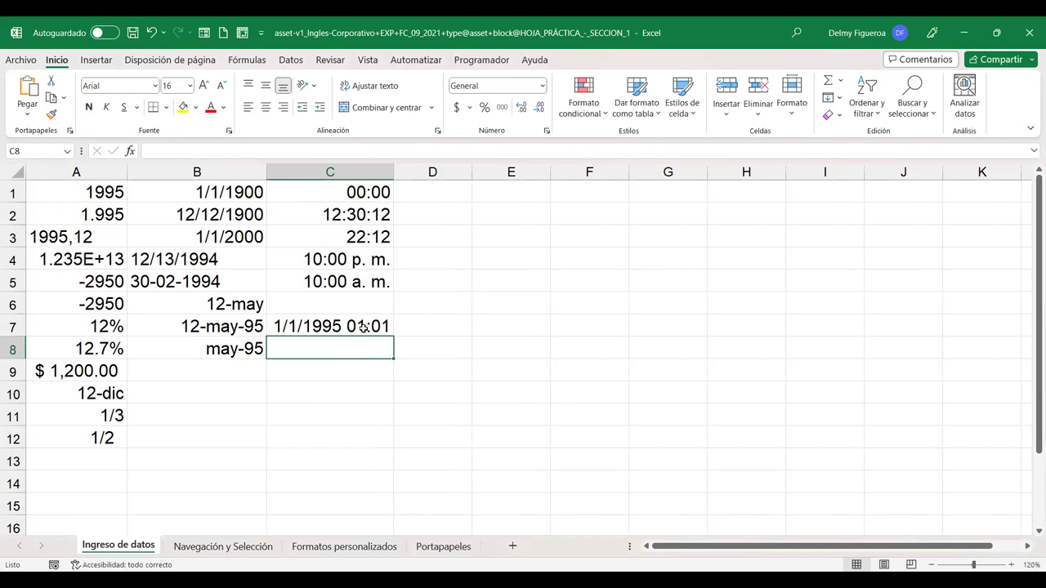
pyautogui.hotkey('ctrl', 'z')
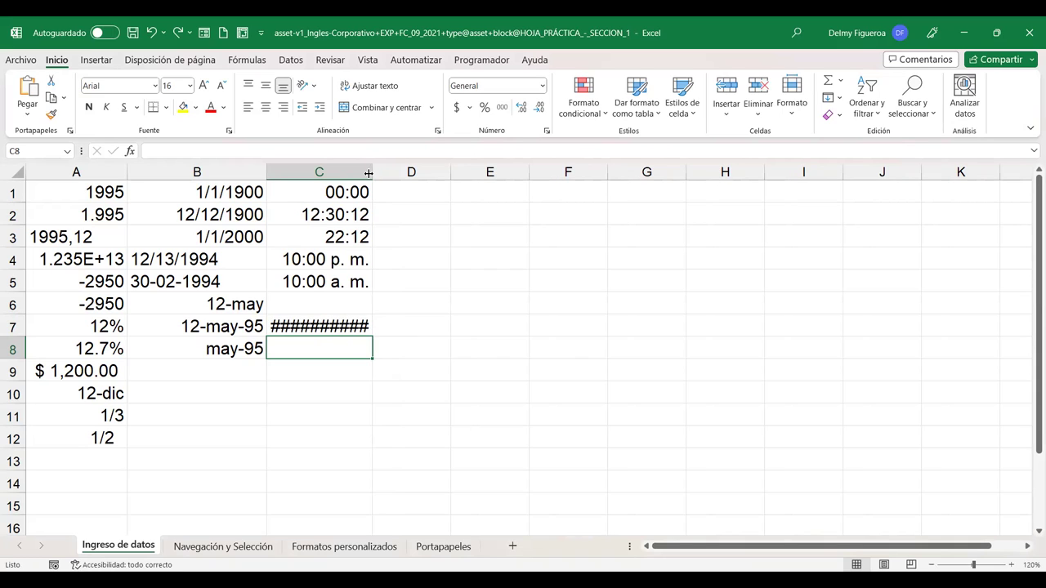
pyautogui.moveTo(369, 173); pyautogui.dragTo(404, 173)
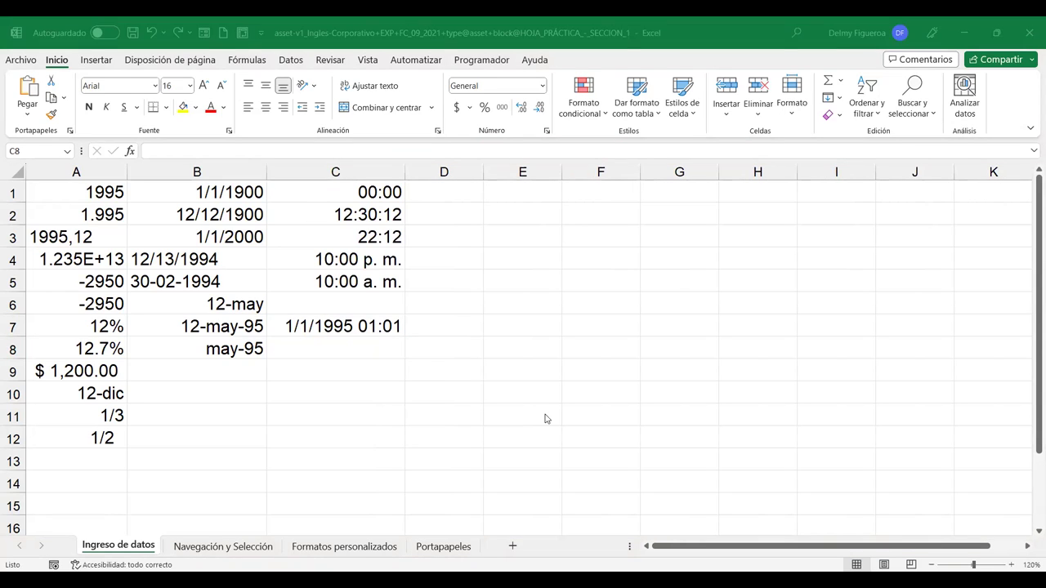
# Enter the date and time 12/12/95 12:30 in cell C8 and autofit the width of column C
pyautogui.click(344, 355)
pyautogui.write('12/12/95 12:30')
pyautogui.press('Return')
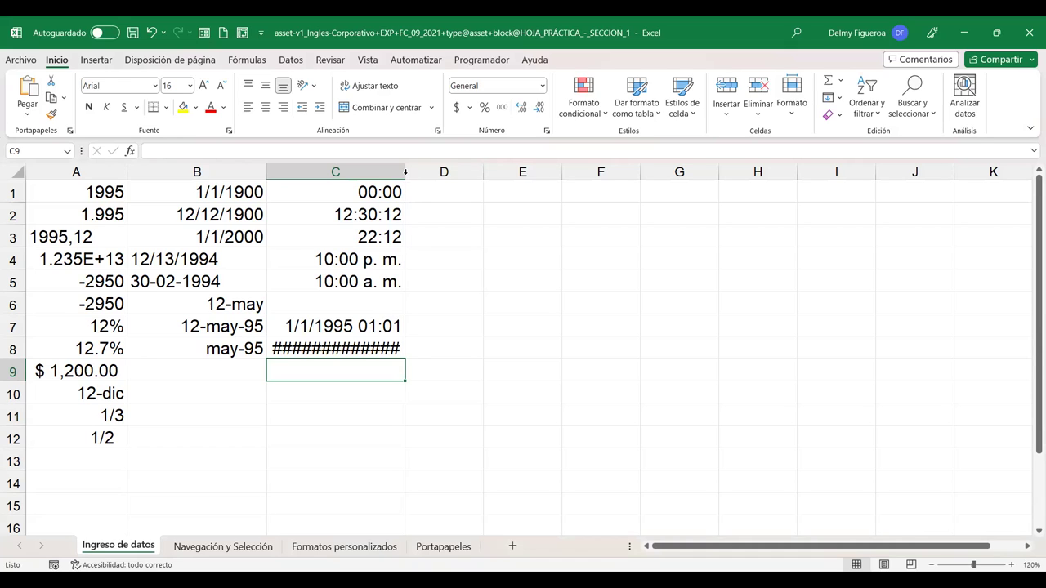
pyautogui.doubleClick(405, 174)
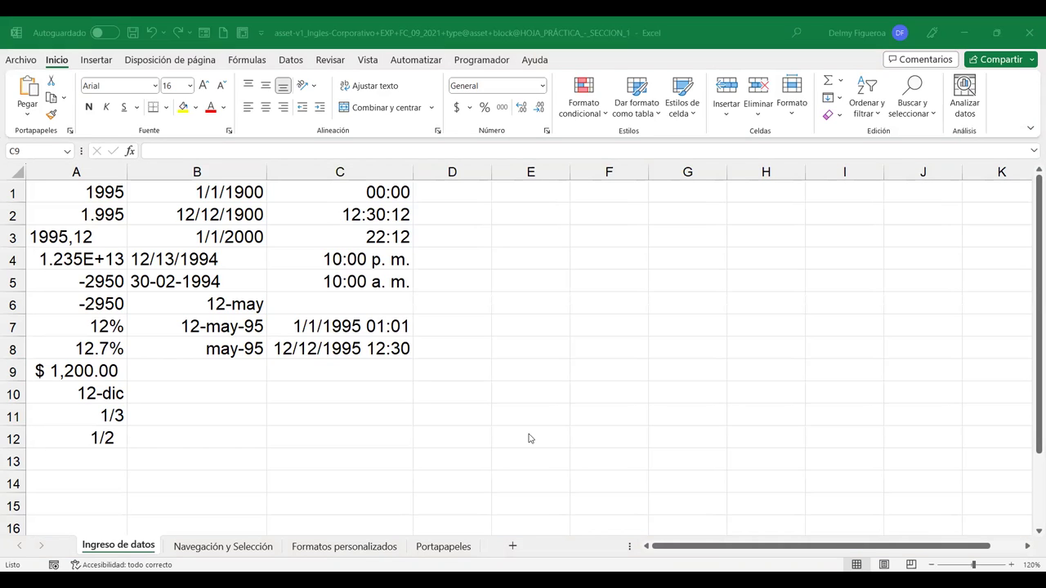
# Enter the text Casa in cell D1 and La Hoja de Cálculo de Excel in cell D2
pyautogui.click(455, 193)
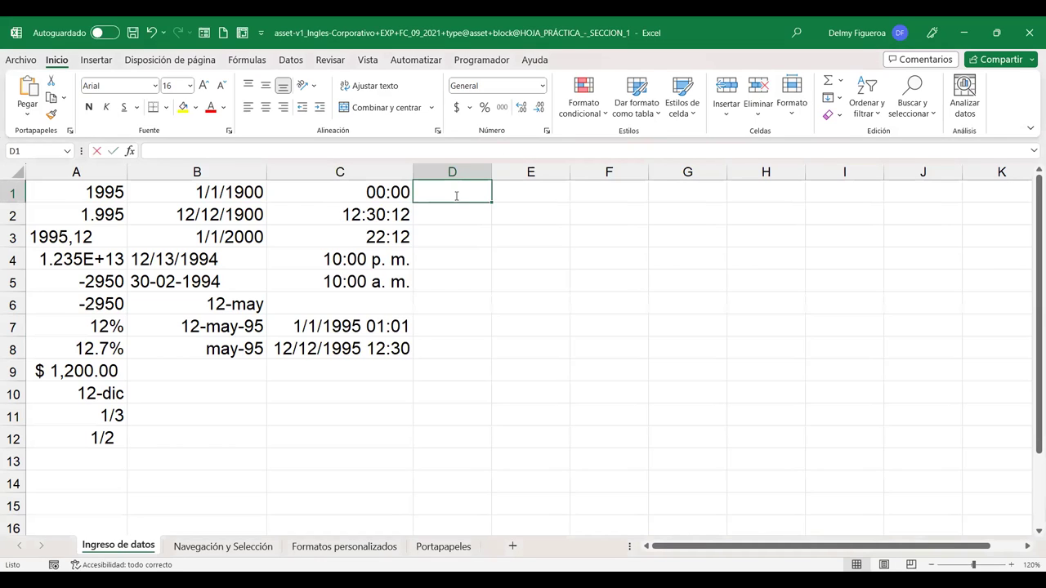
pyautogui.write('Casa')
pyautogui.press('Return')
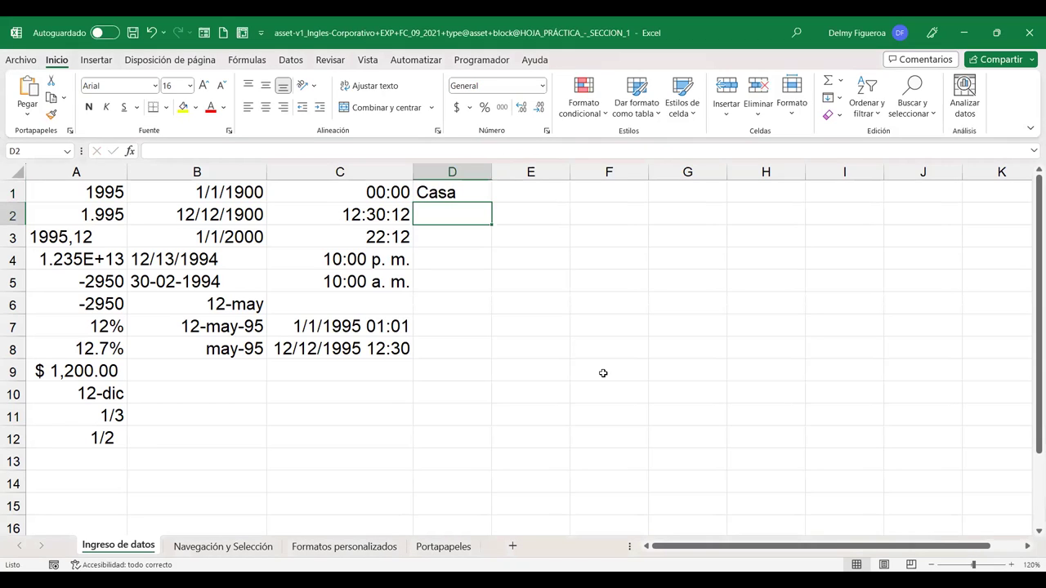
pyautogui.write('La Hoja de C')
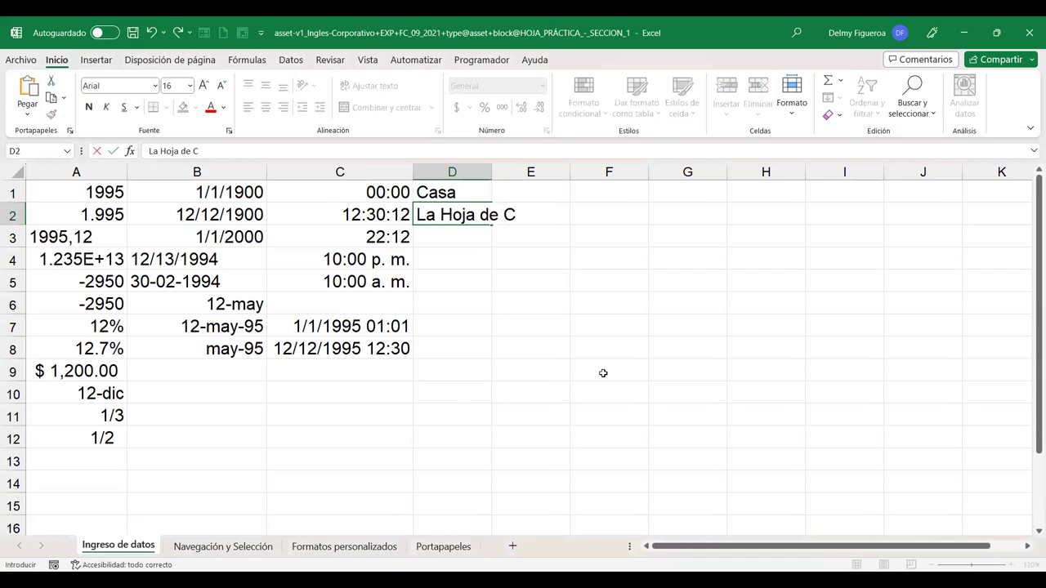
pyautogui.write('álculo de Excel')
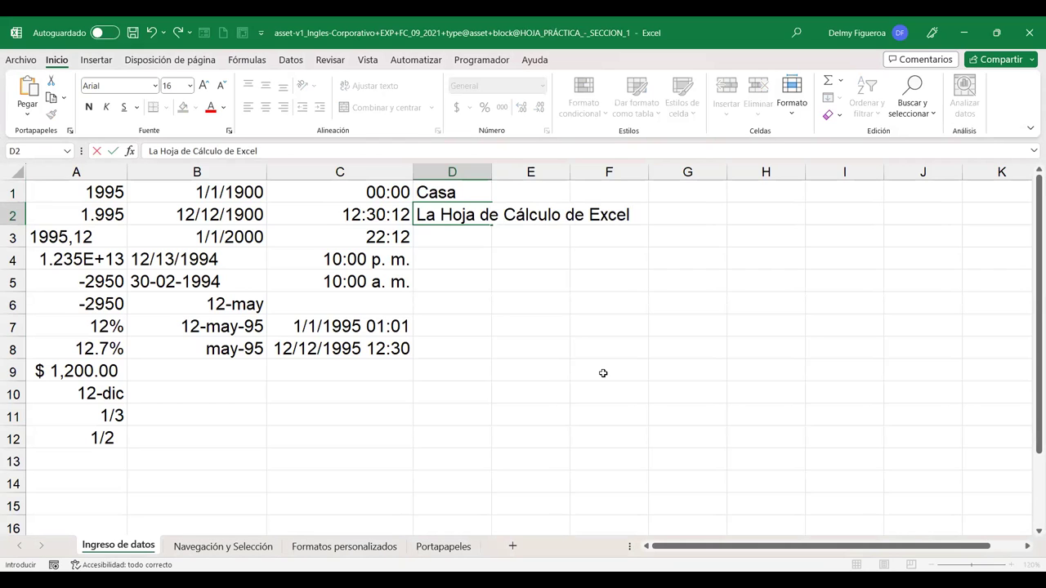
pyautogui.press('Return')
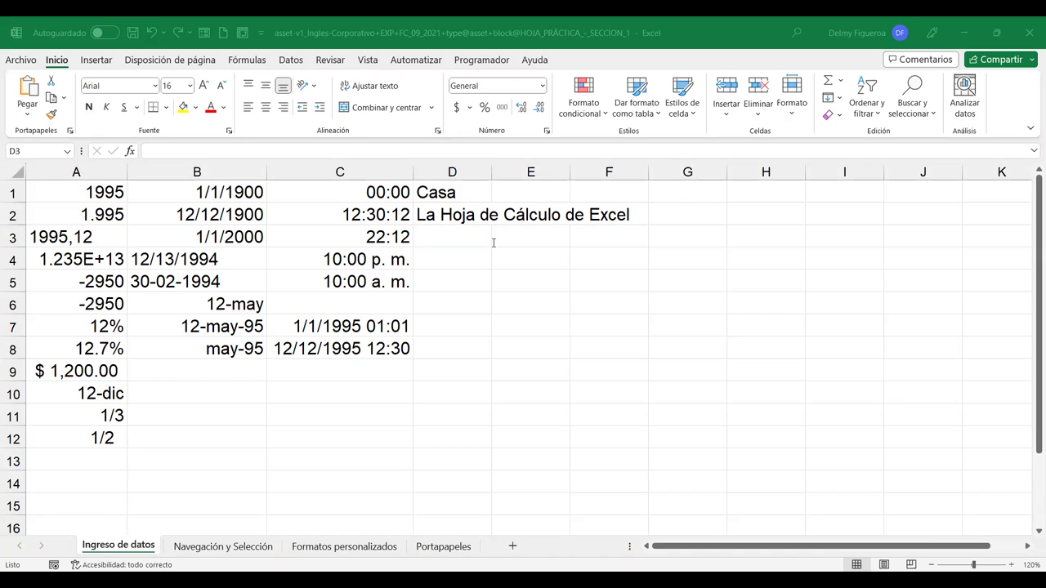
# Enter the text Hombre in cell E2, beside the long text in D2
pyautogui.click(493, 242)
pyautogui.click(523, 219)
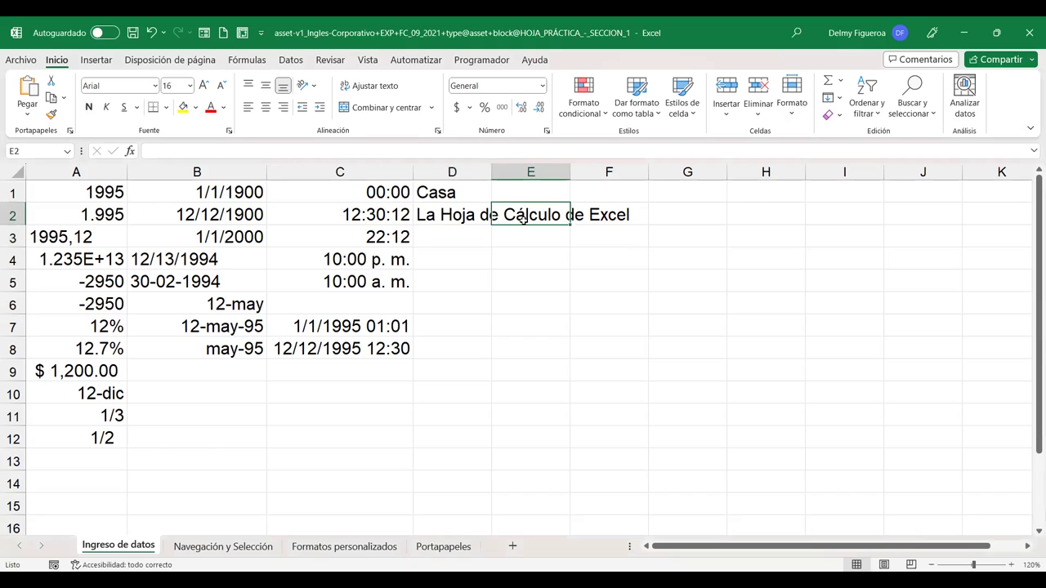
pyautogui.write('Hombre')
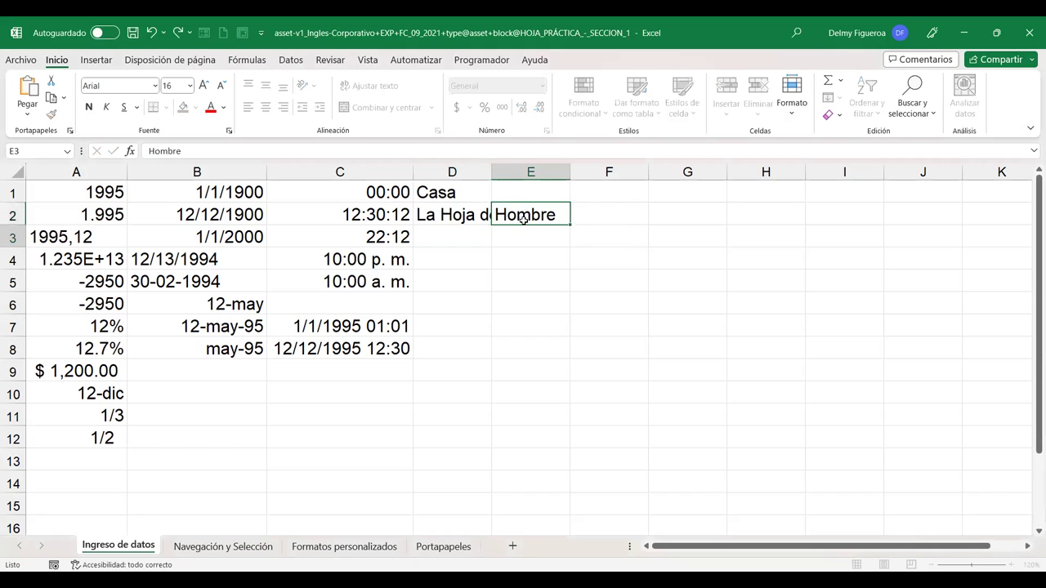
pyautogui.press('Return')
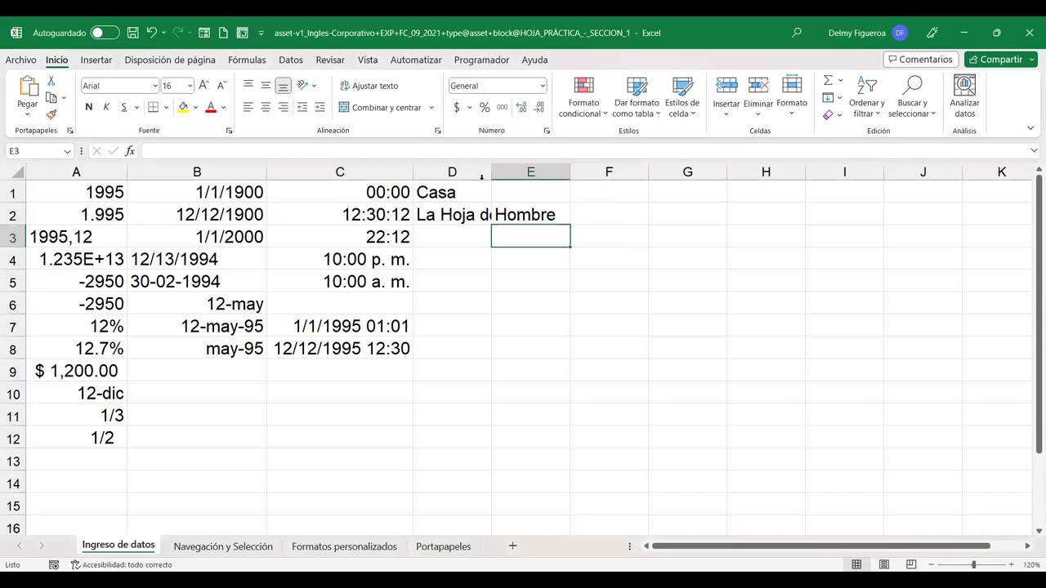
# Autofit the width of column D to the text in cell D2
pyautogui.click(466, 213)
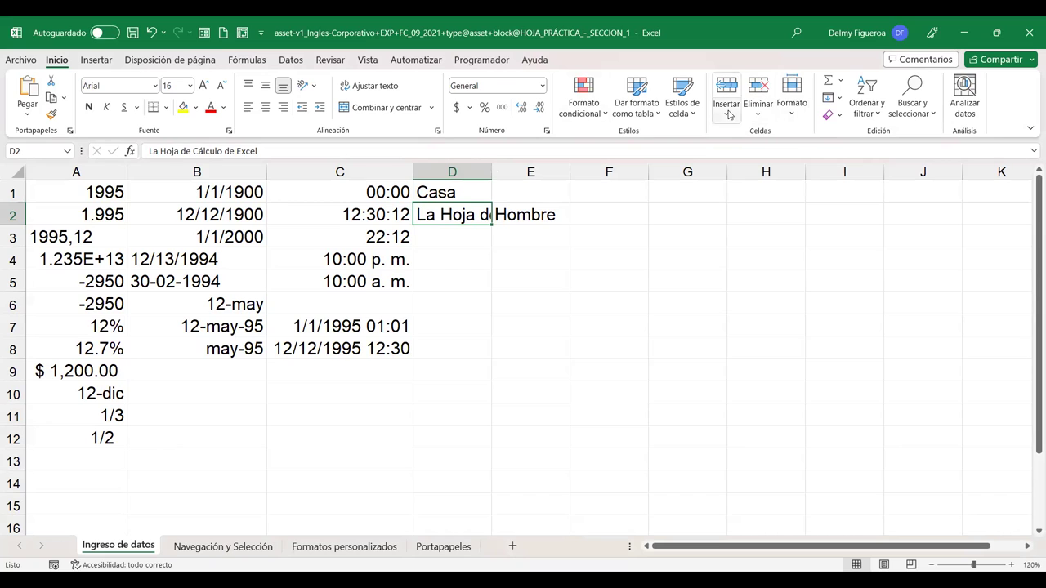
pyautogui.click(792, 117)
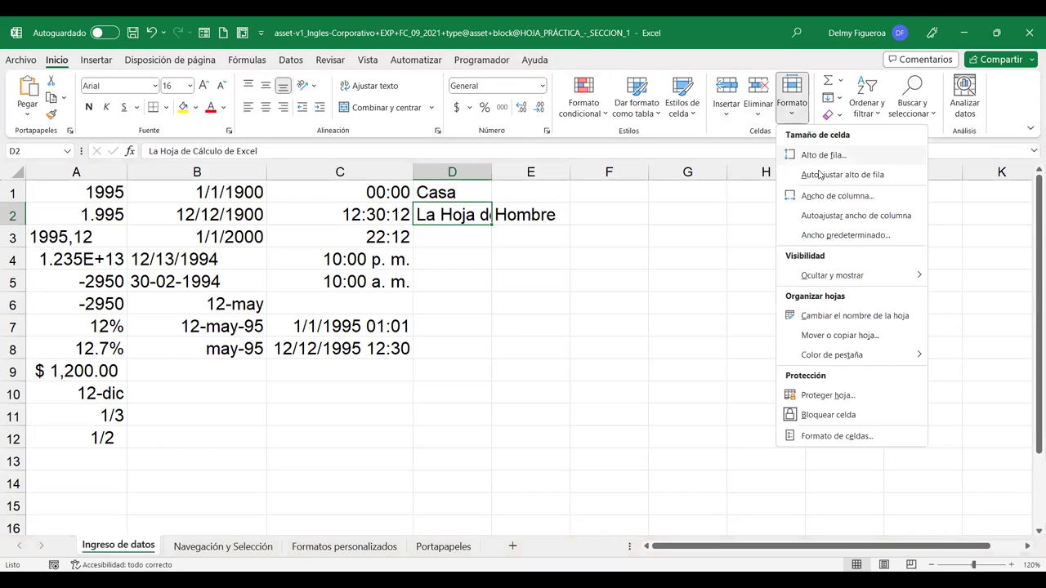
pyautogui.click(856, 216)
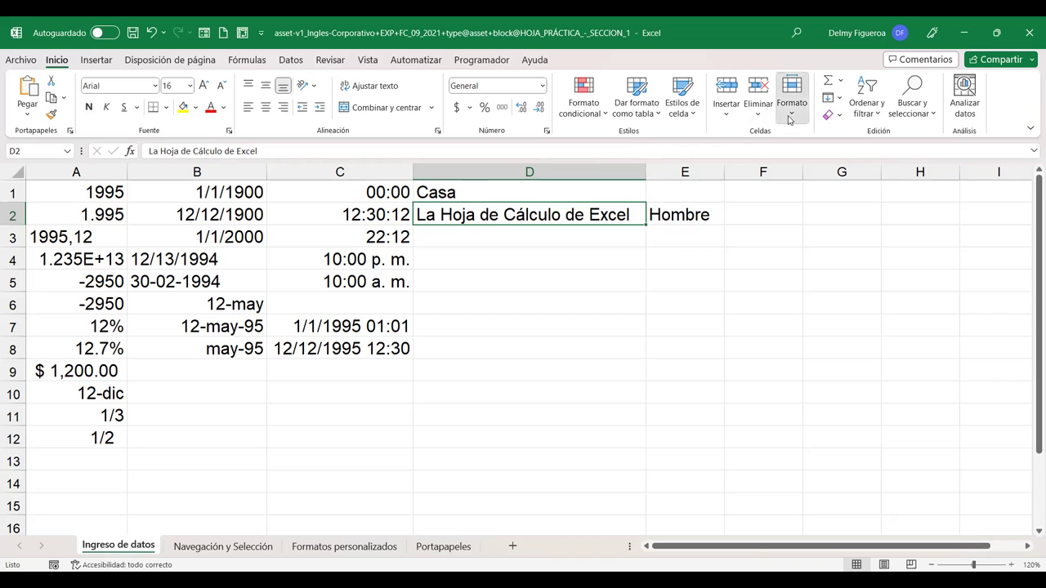
pyautogui.click(592, 219)
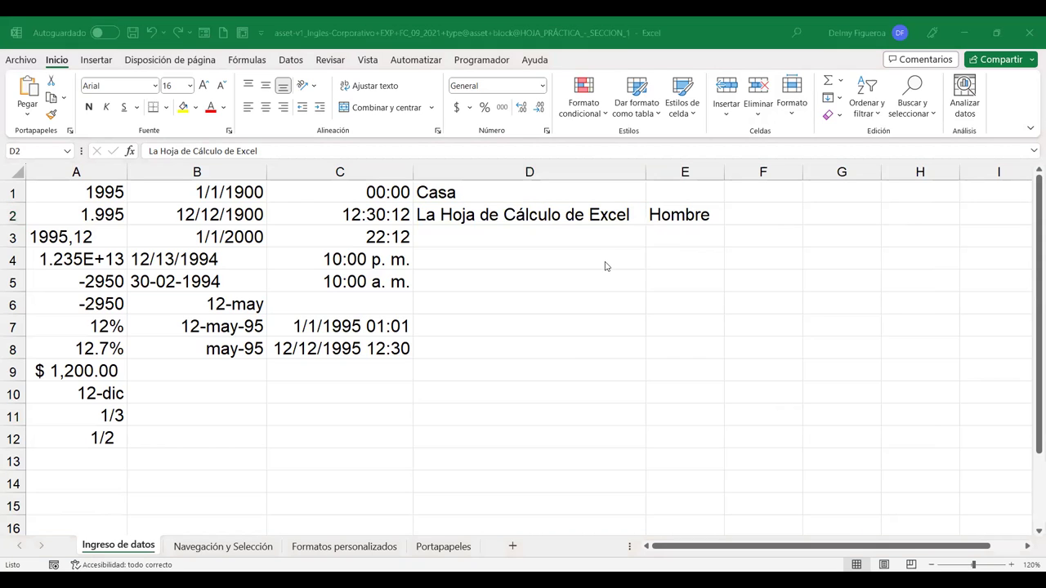
# Enter the text grande in cell D3
pyautogui.click(520, 237)
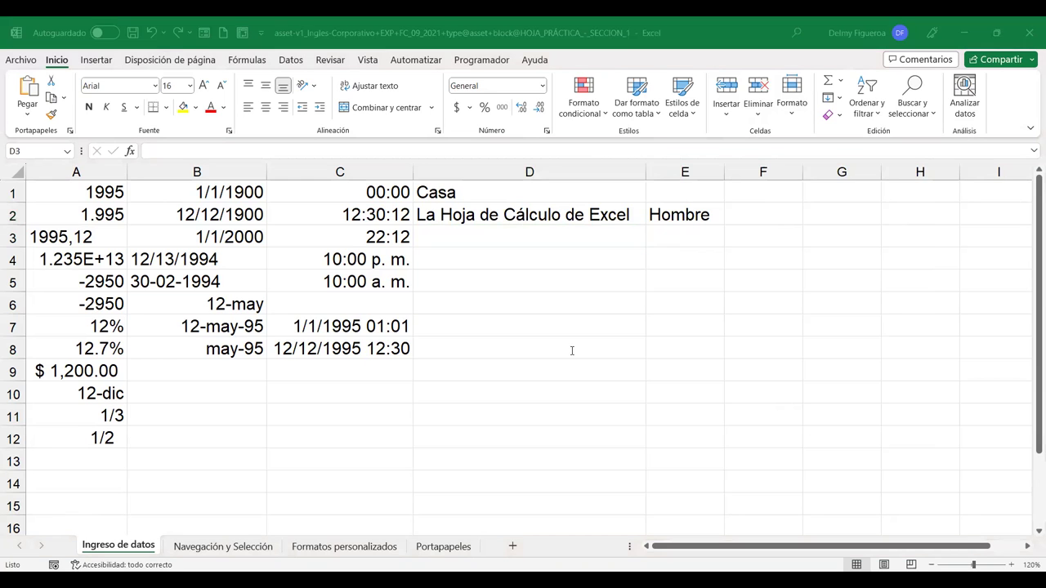
pyautogui.click(493, 473)
pyautogui.write('ra')
pyautogui.press('BackSpace')
pyautogui.press('BackSpace')
pyautogui.click(651, 343)
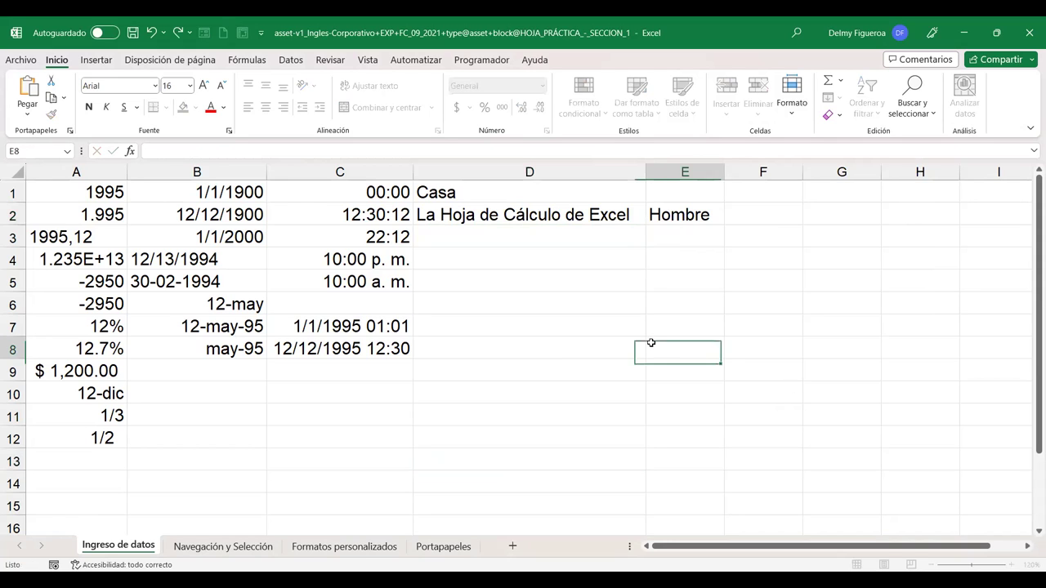
pyautogui.click(567, 235)
pyautogui.write('grande')
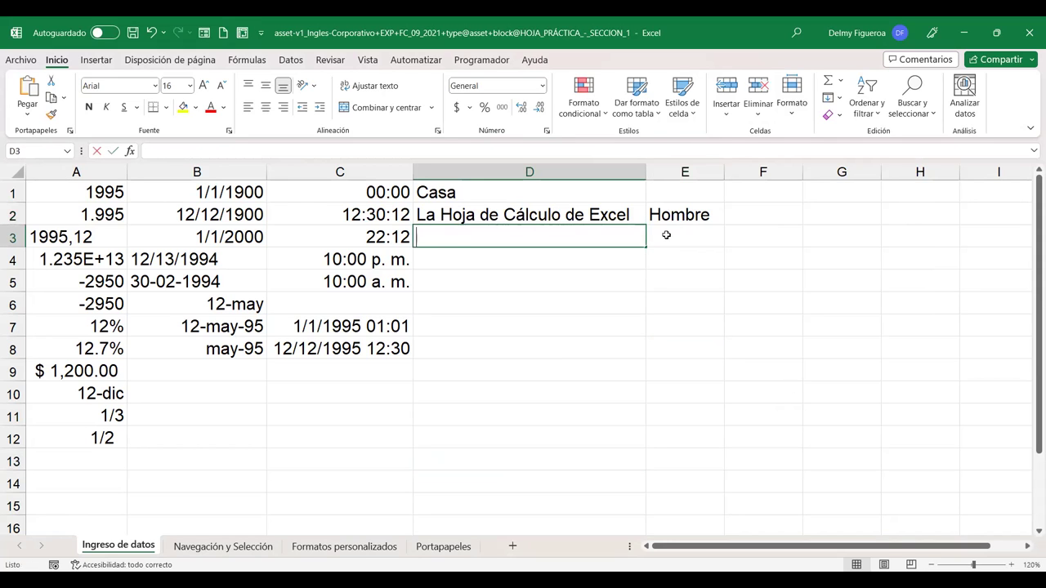
pyautogui.press('Return')
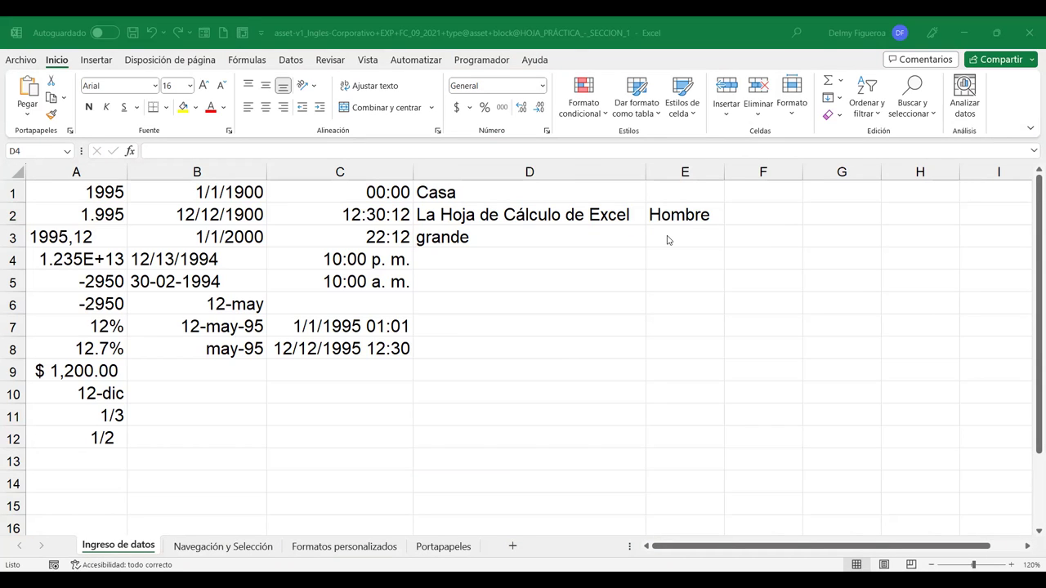
# Enter the sentence Estudiaremos la Hoja de Cálculo de Excel in cell D4
pyautogui.click(579, 265)
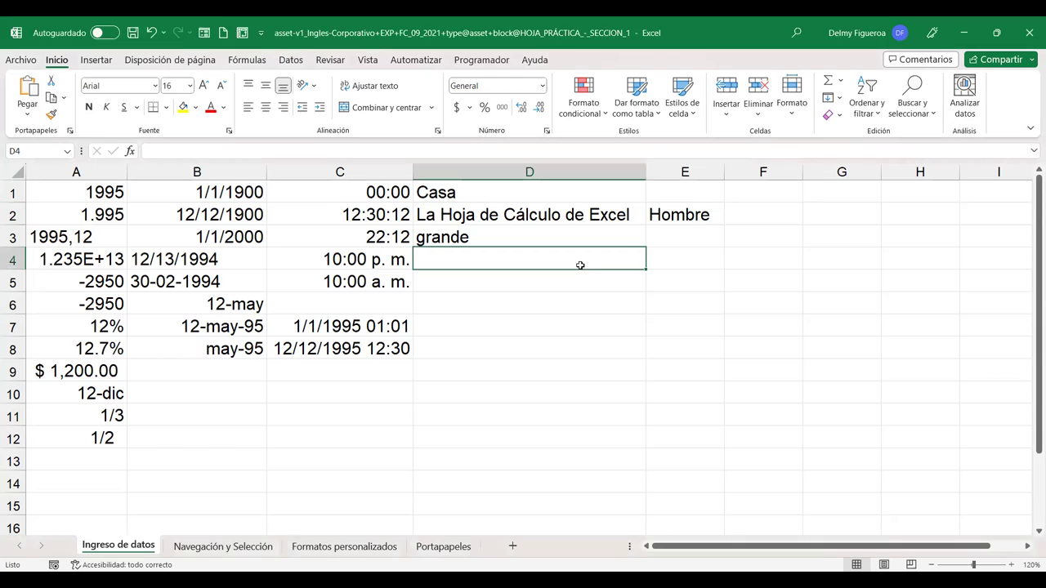
pyautogui.write('Estudiaremso')
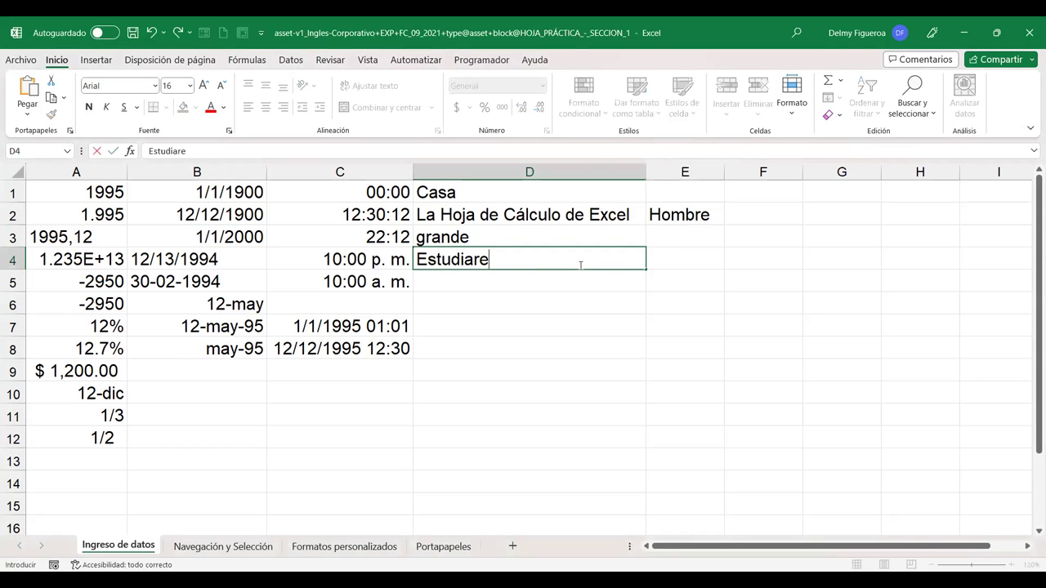
pyautogui.press('BackSpace')
pyautogui.press('BackSpace')
pyautogui.write('os la h')
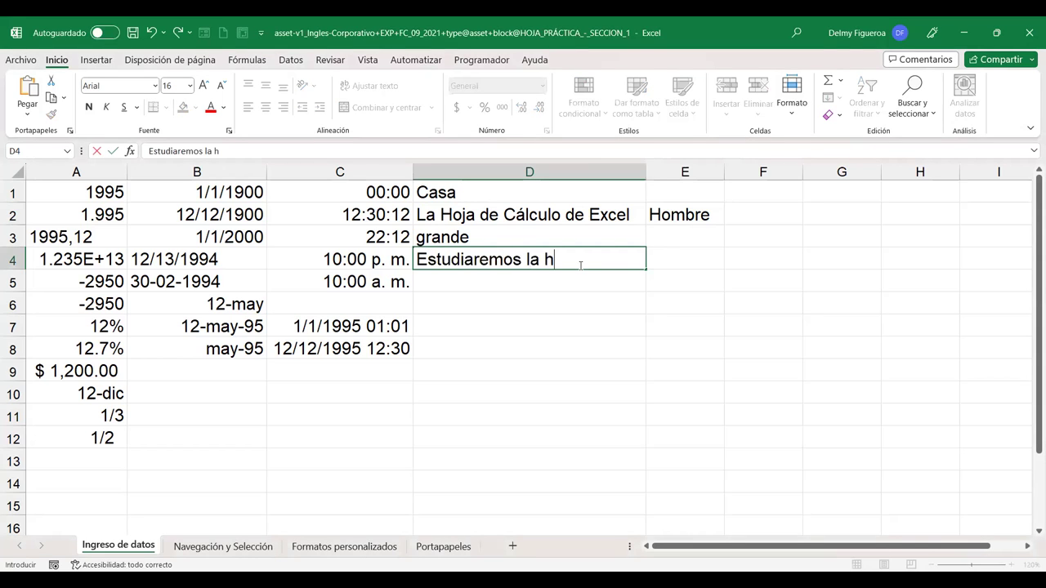
pyautogui.press('BackSpace')
pyautogui.write('Hoja de Cál')
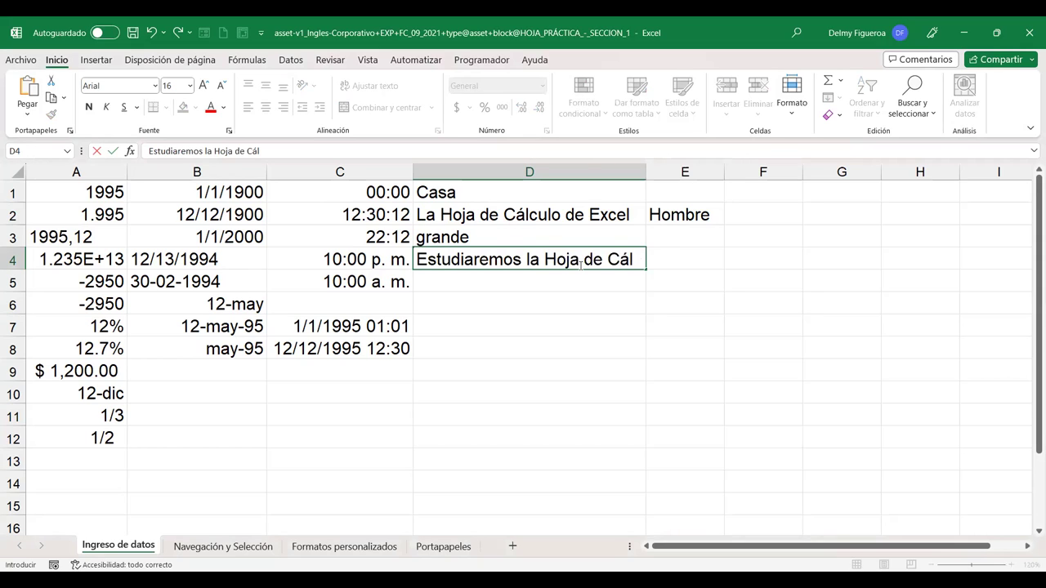
pyautogui.write('culo de Exc')
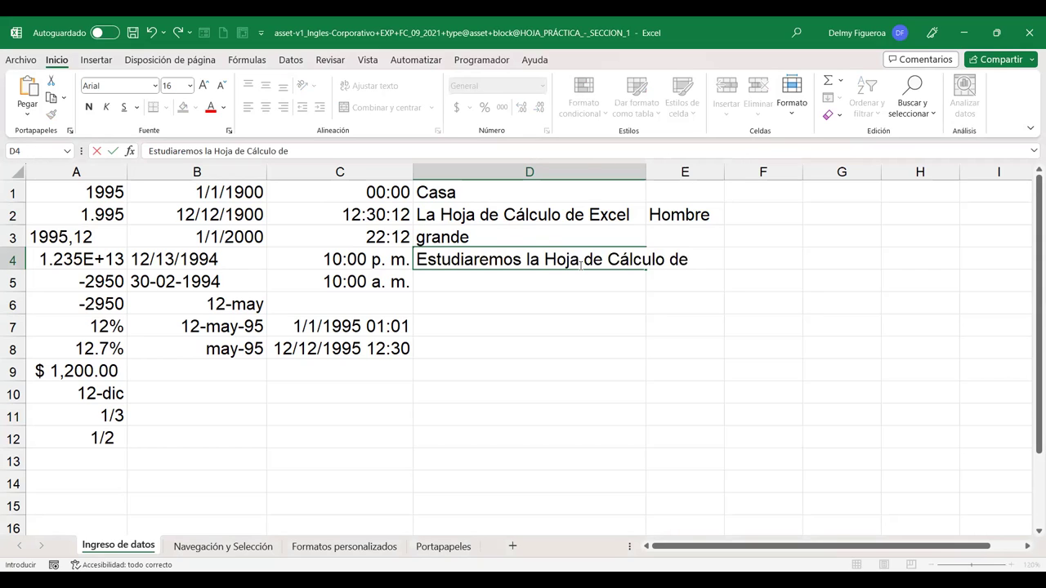
pyautogui.write('el')
pyautogui.press('Return')
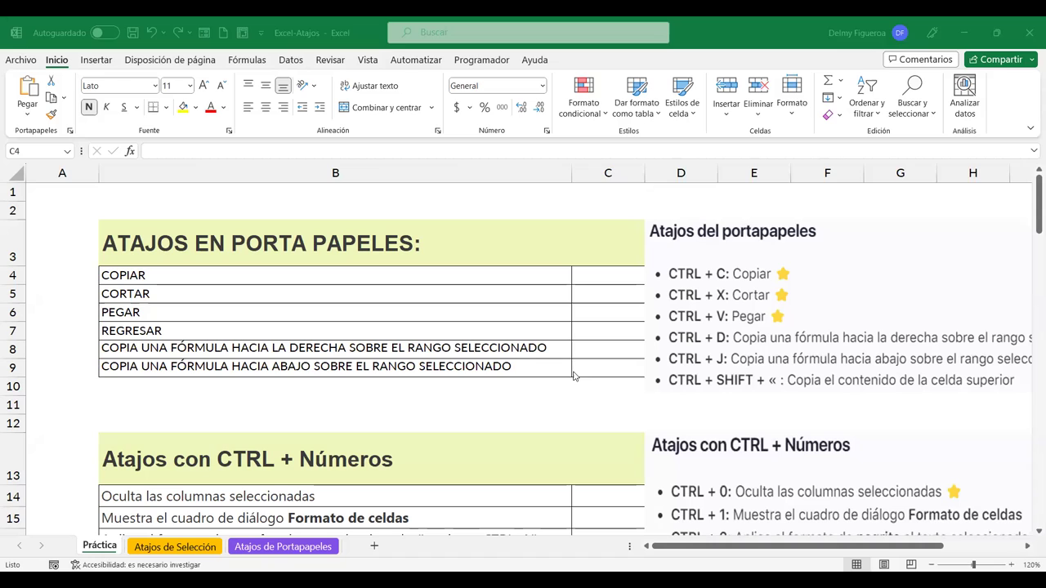
# On the Práctica sheet of the Excel-Atajos workbook, enter the text CTRL + C in cell C4 beside COPIAR
pyautogui.click(598, 277)
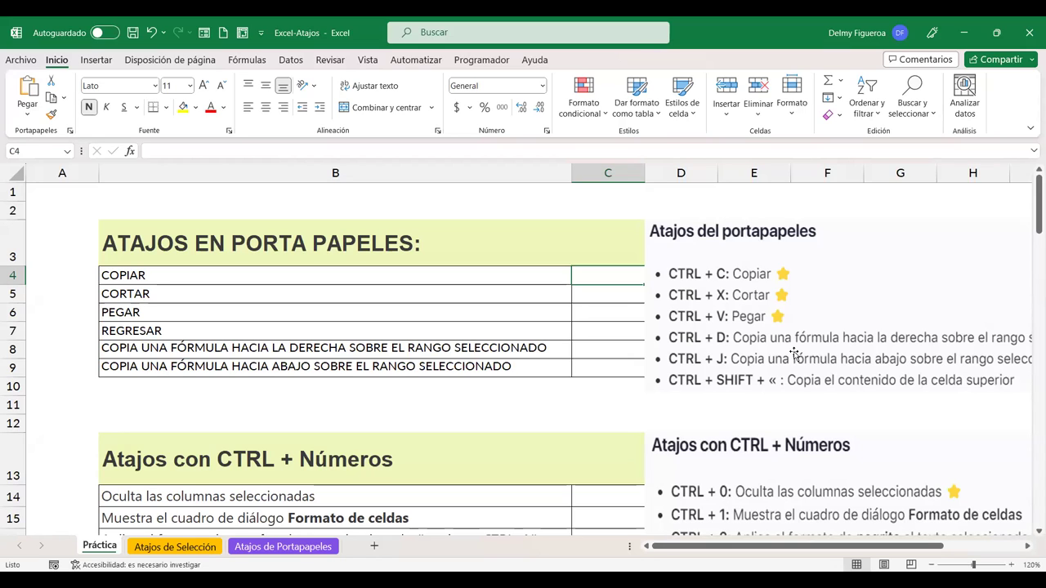
pyautogui.write('C')
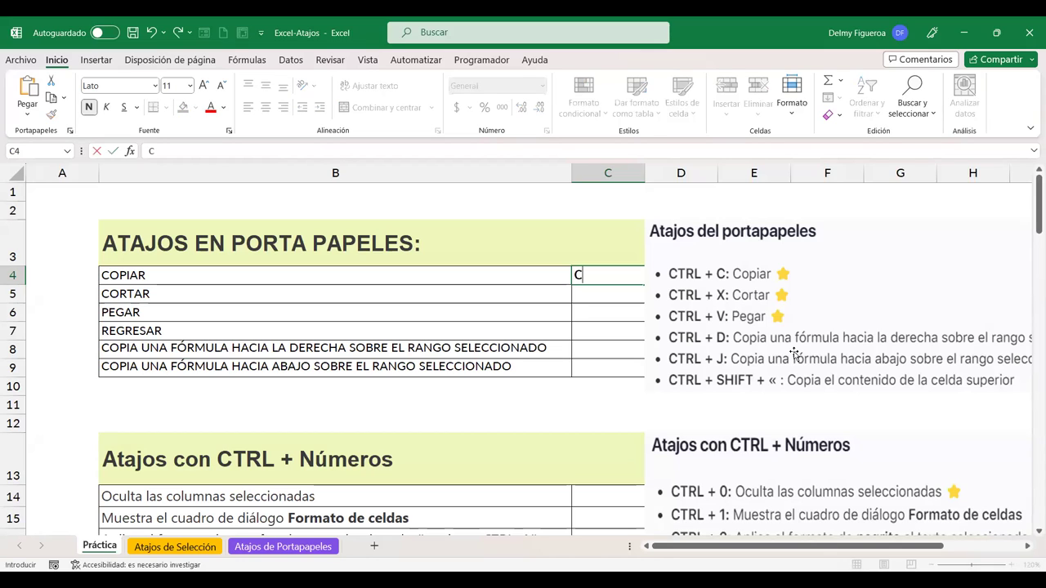
pyautogui.write('TRL + C')
pyautogui.press('Return')
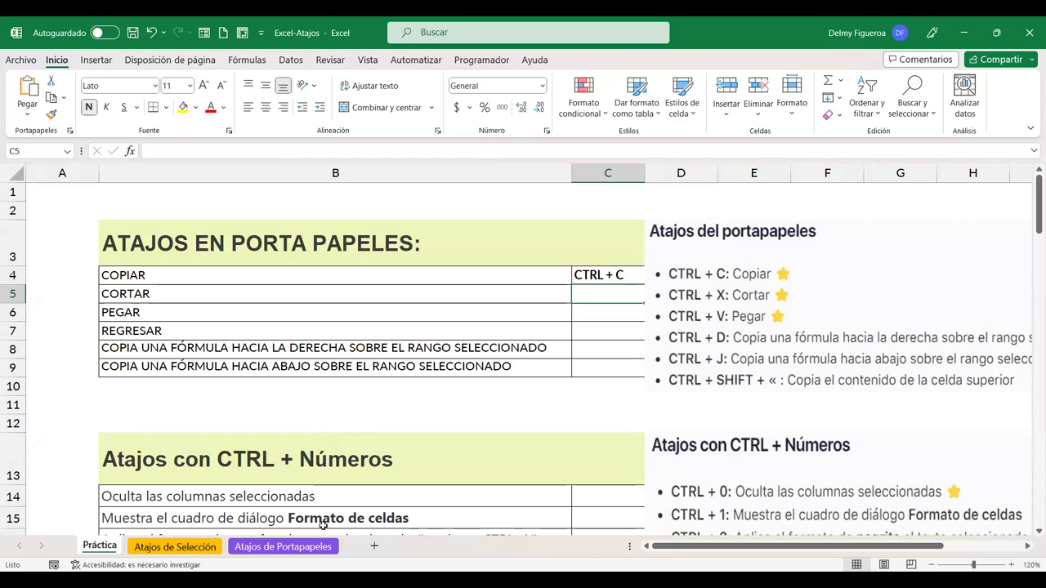
# Add a new worksheet after Práctica and set the font size of all its cells to 14
pyautogui.click(373, 549)
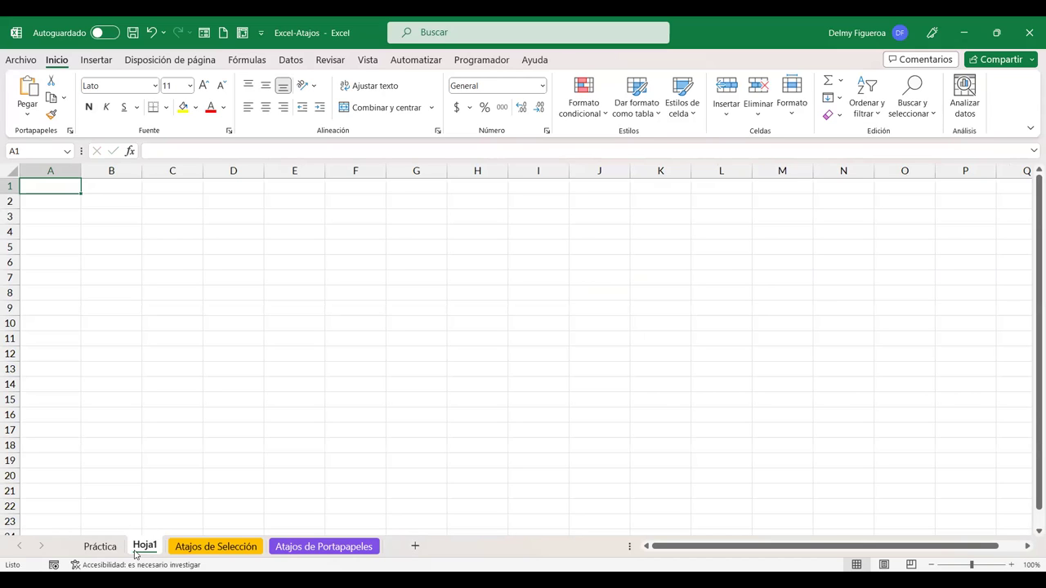
pyautogui.click(11, 170)
pyautogui.click(206, 85)
pyautogui.click(206, 85)
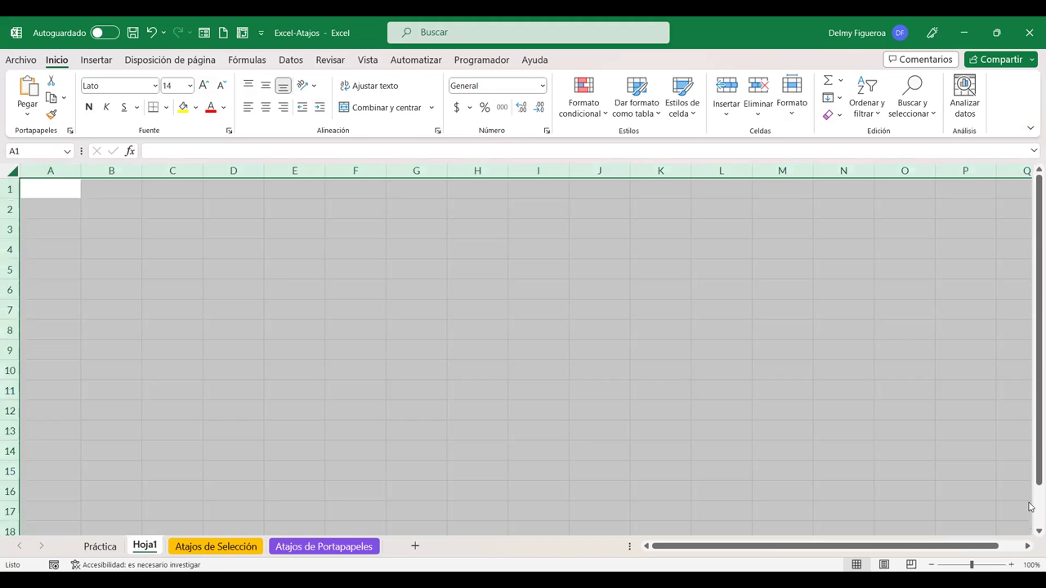
# Copy the COPIAR cell B4 from the Práctica sheet and paste it into cell B4 of Hoja1
pyautogui.click(100, 545)
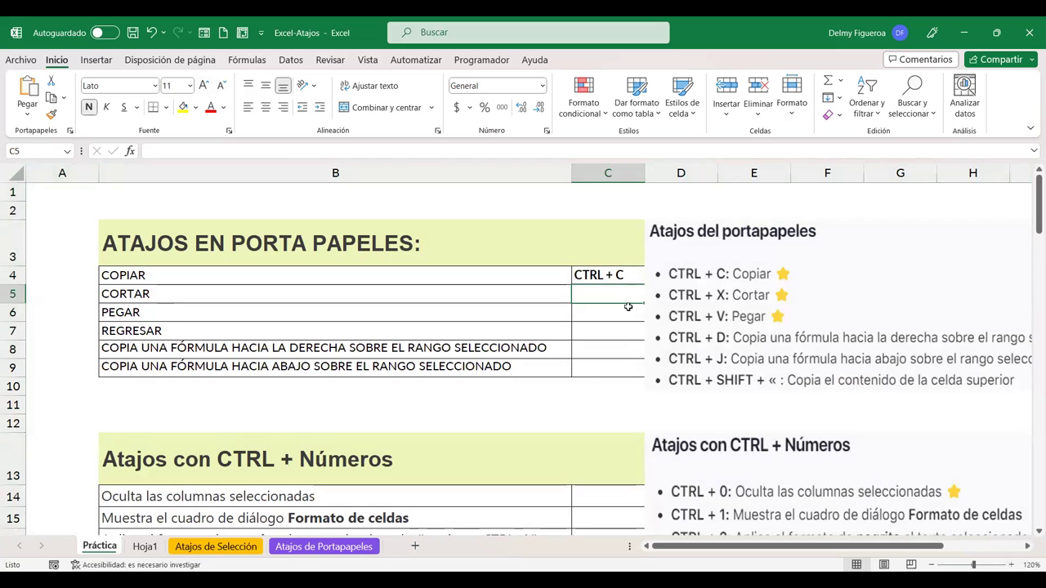
pyautogui.click(424, 275)
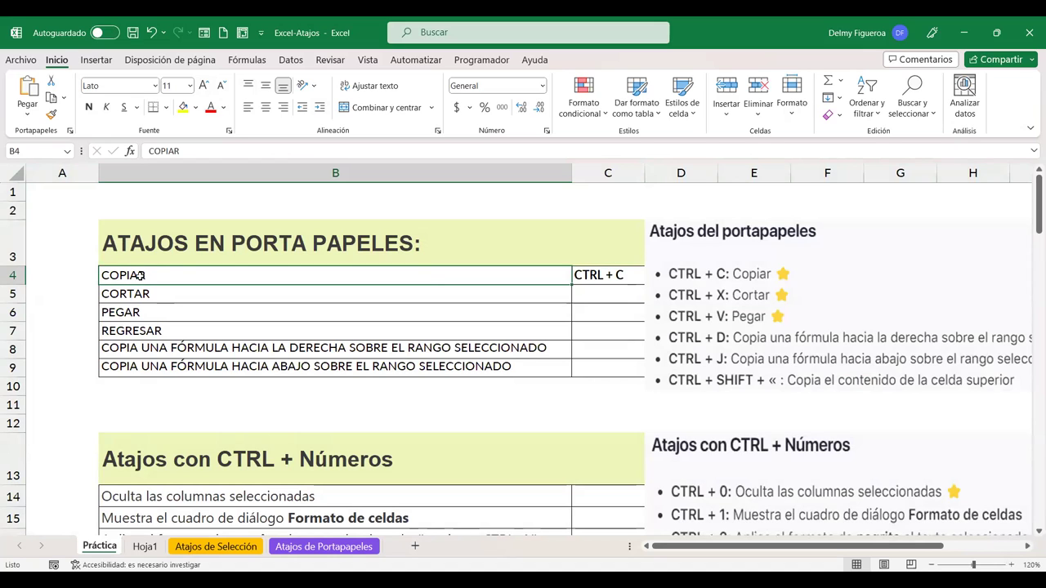
pyautogui.click(145, 547)
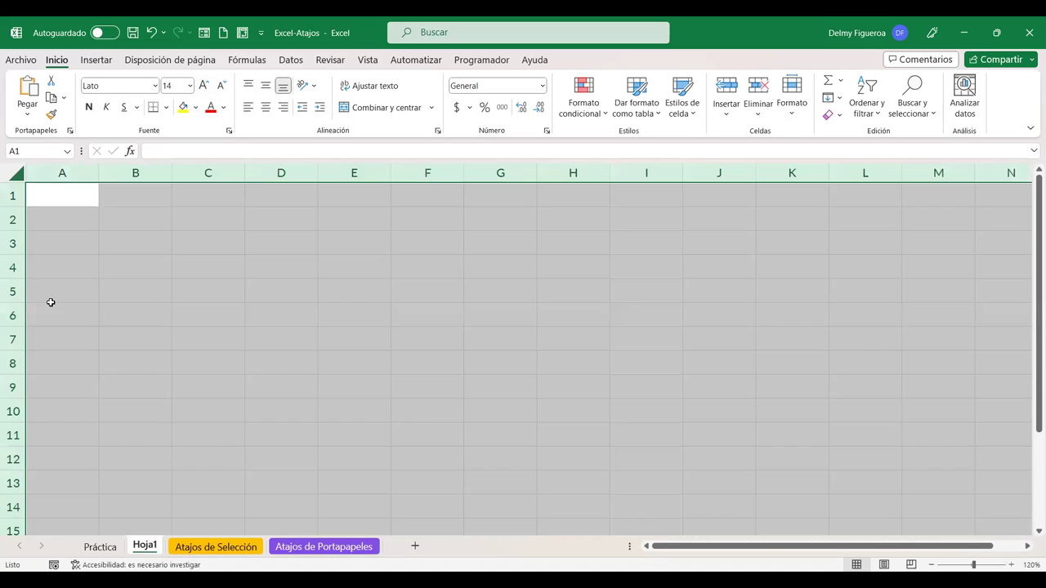
pyautogui.click(138, 264)
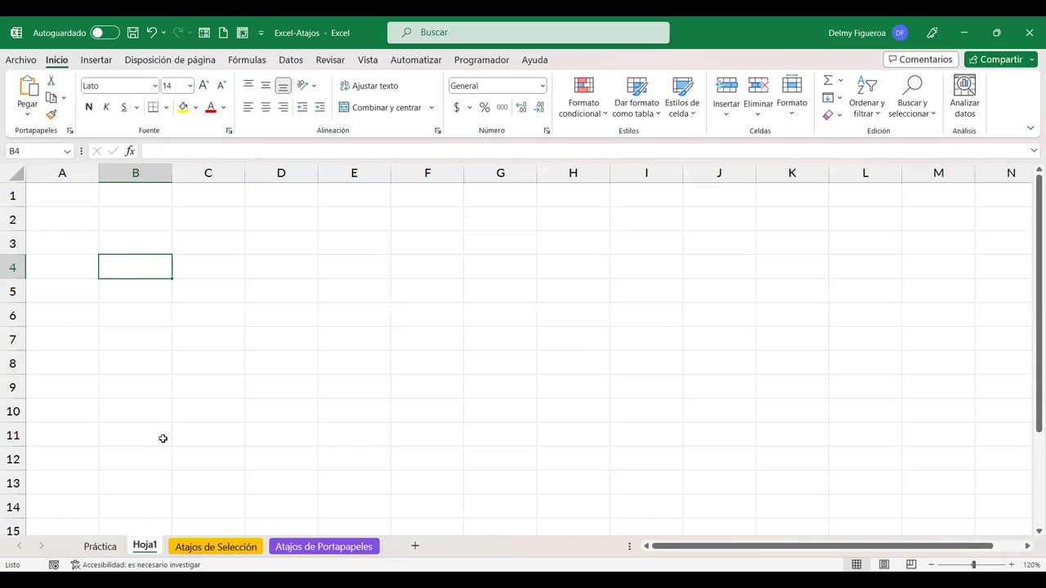
pyautogui.click(101, 547)
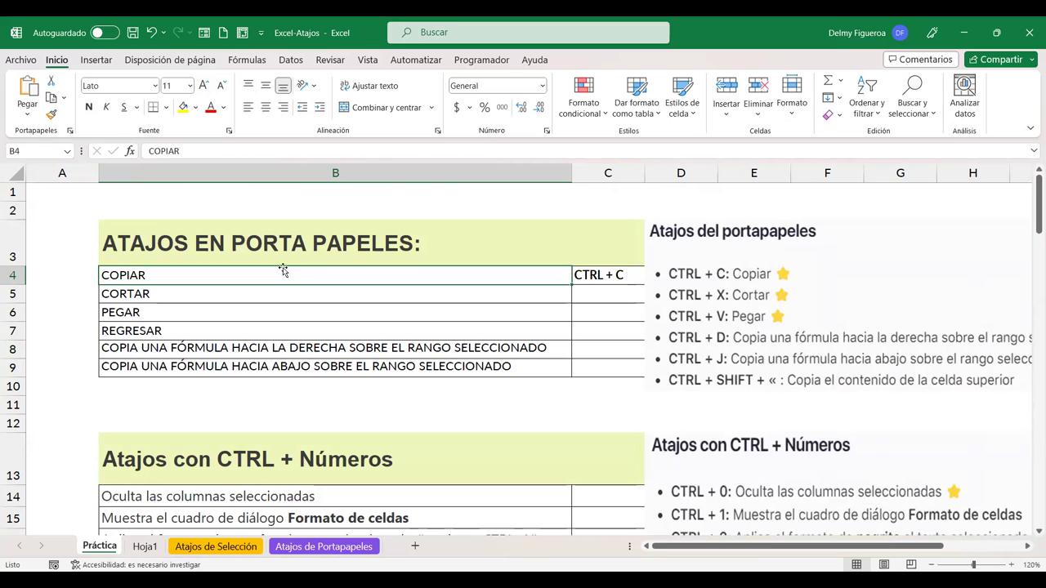
pyautogui.hotkey('ctrl', 'c')
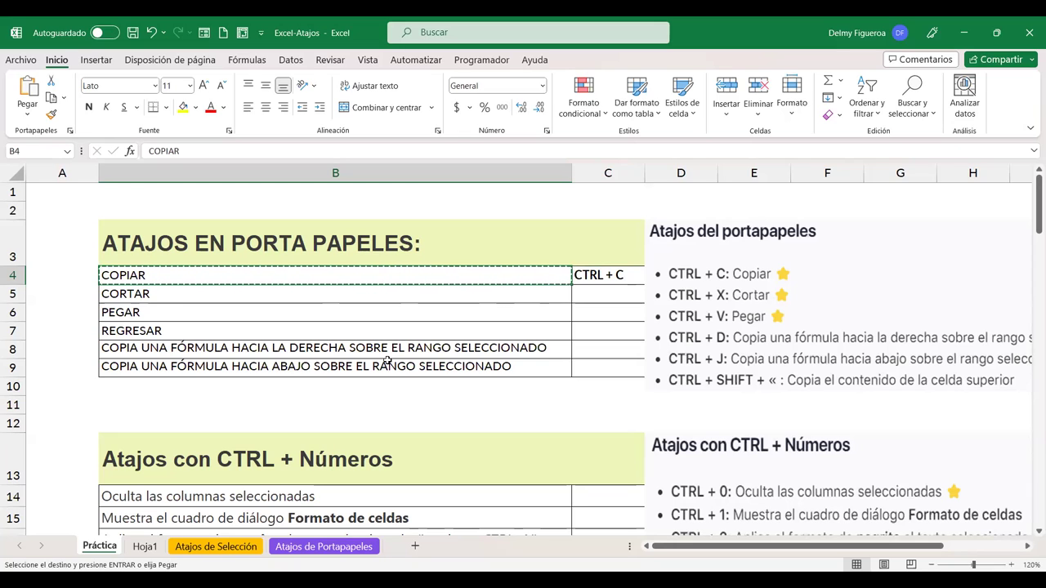
pyautogui.click(145, 547)
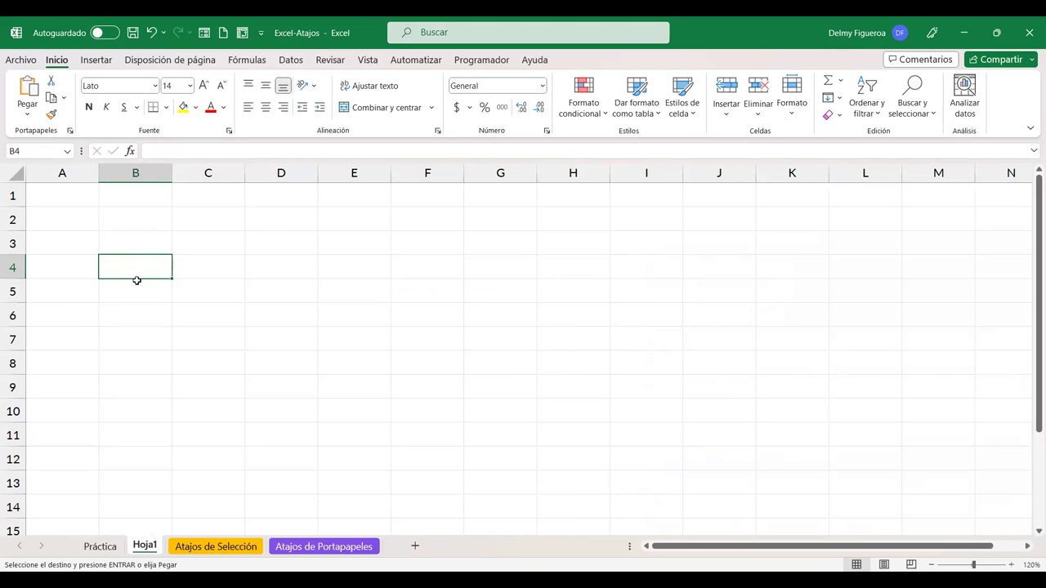
pyautogui.hotkey('ctrl', 'v')
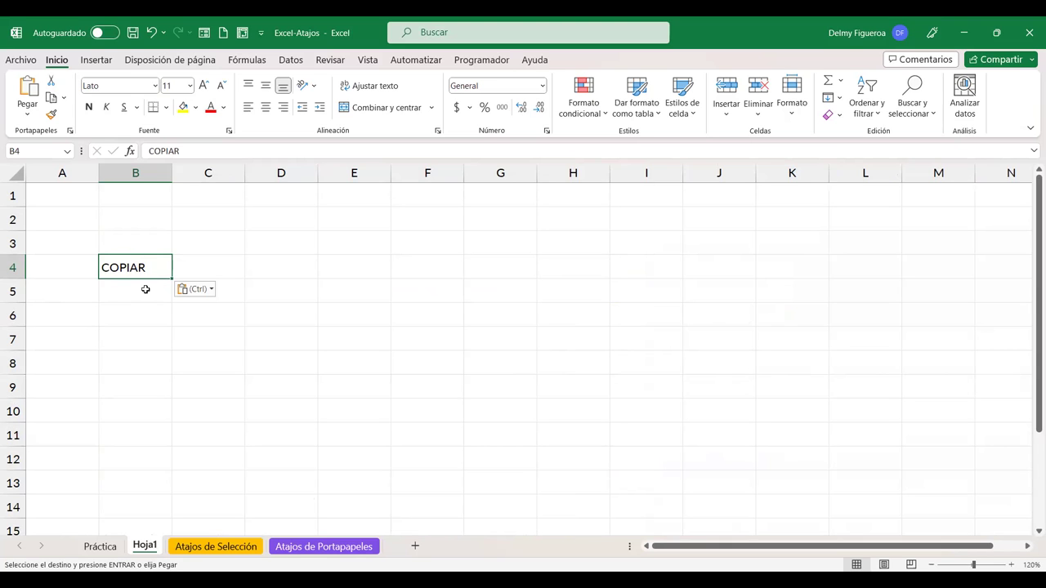
# Cut the CORTAR cell B5 from the Práctica sheet and paste it into cell B5 of Hoja1
pyautogui.click(99, 546)
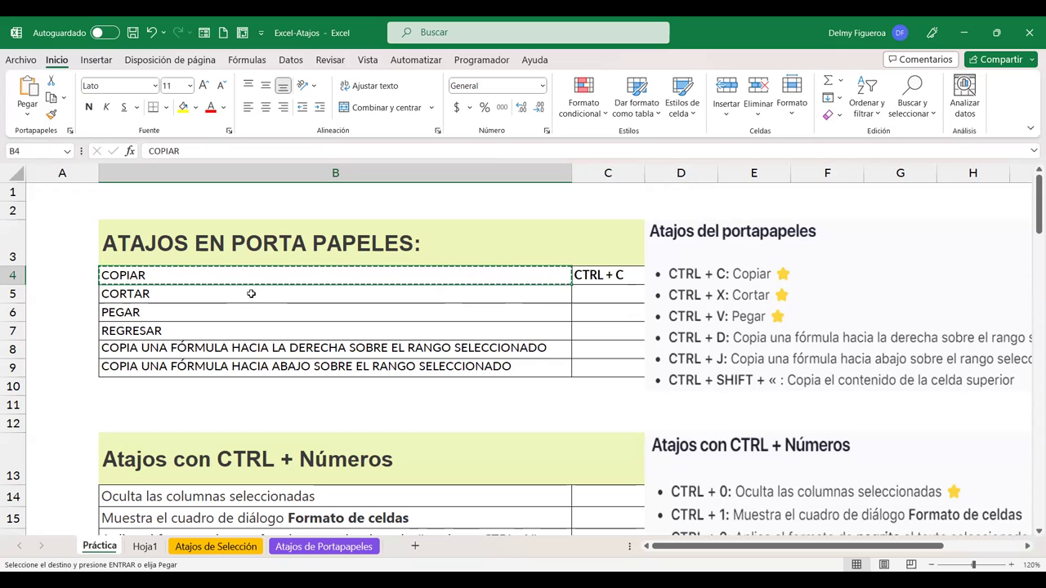
pyautogui.press('Escape')
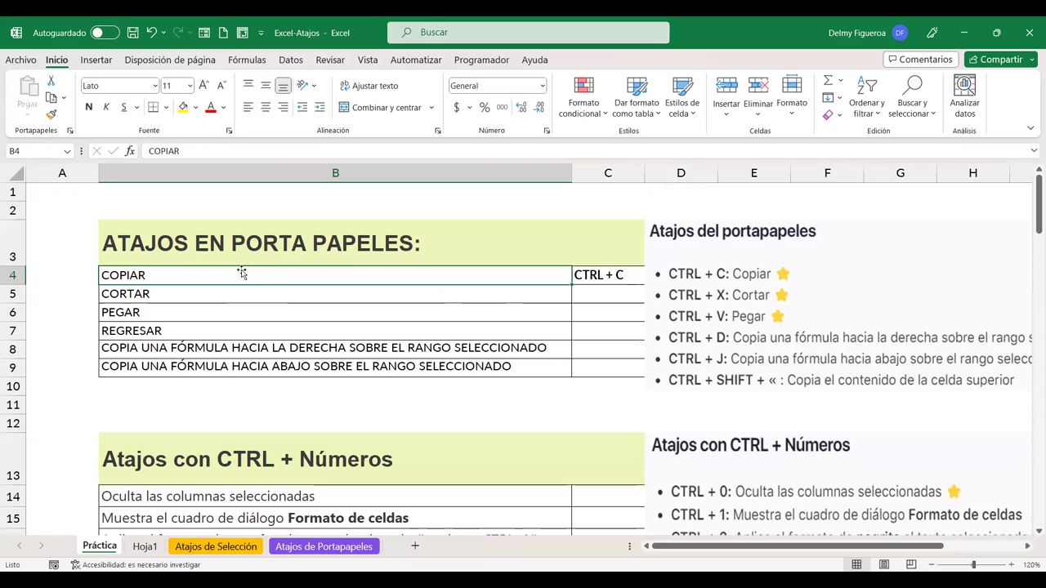
pyautogui.click(222, 295)
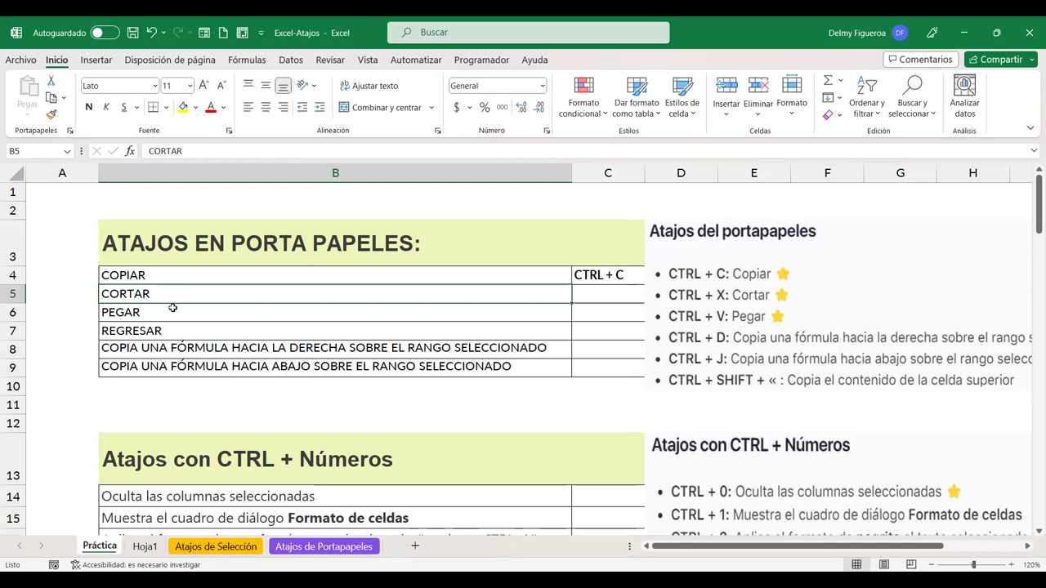
pyautogui.hotkey('ctrl', 'x')
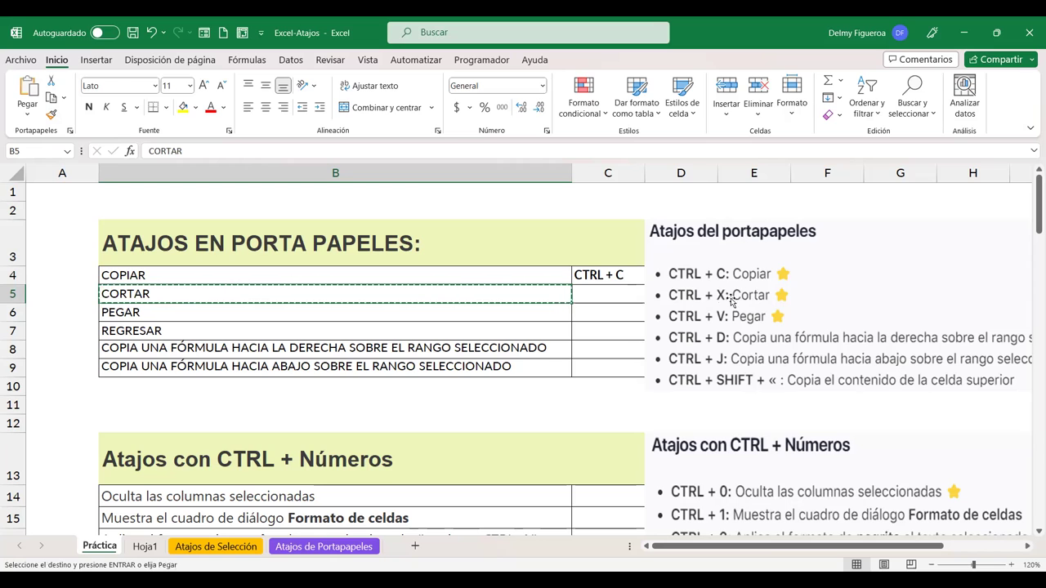
pyautogui.click(151, 547)
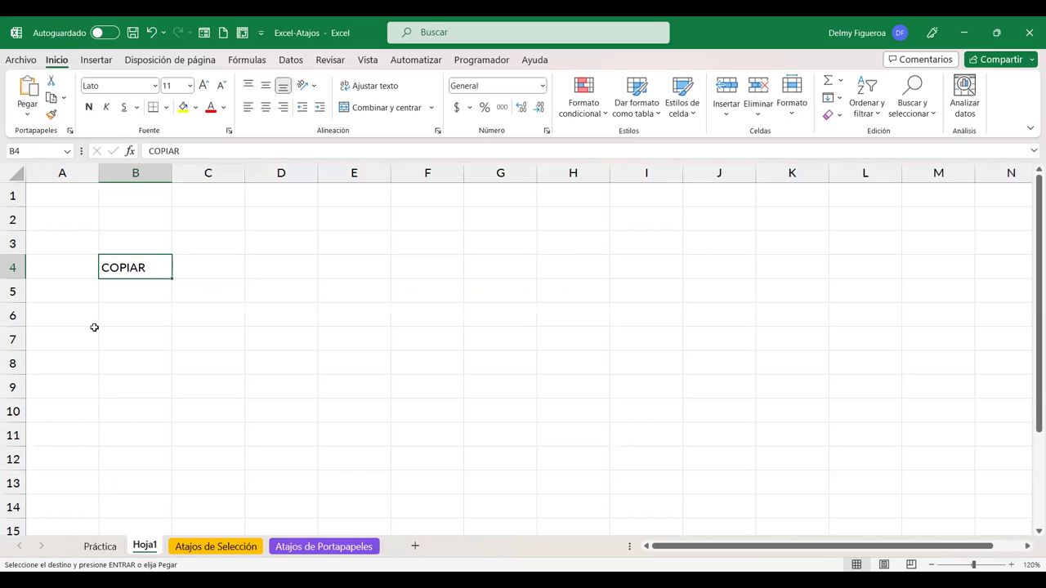
pyautogui.click(133, 292)
pyautogui.press('Escape')
pyautogui.write('CORTAR')
pyautogui.hotkey('ctrl', 'Return')
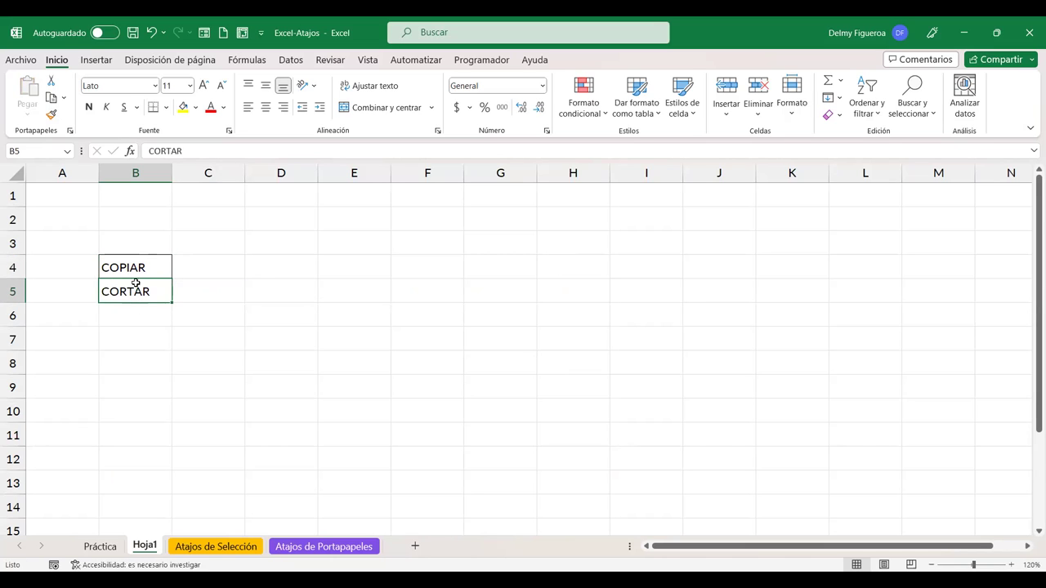
# Compare row 5 on the Práctica and Hoja1 sheets to examine the effect of cutting and pasting the cell
pyautogui.click(99, 547)
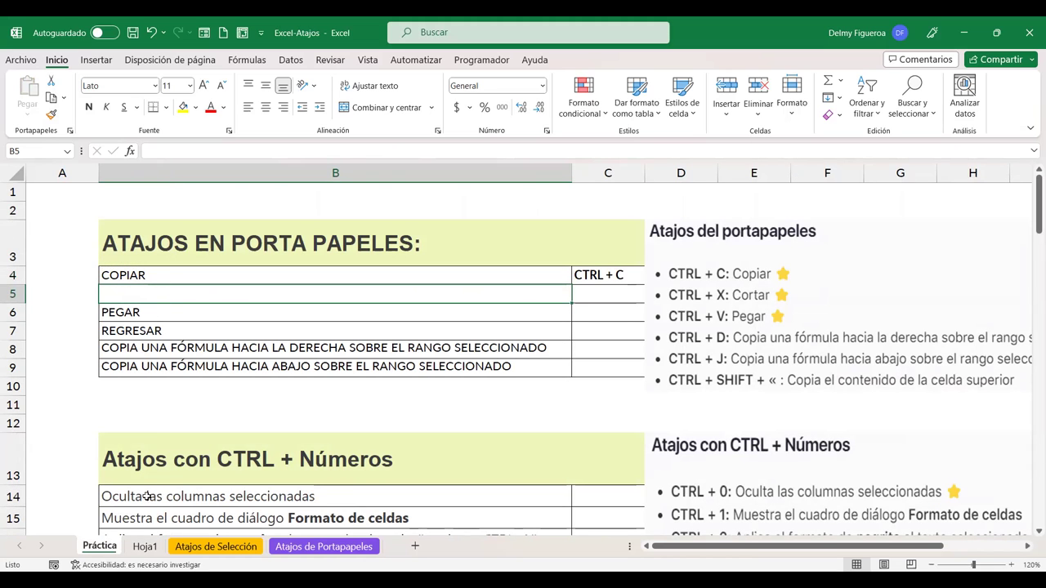
pyautogui.click(145, 546)
pyautogui.click(263, 313)
pyautogui.click(147, 293)
pyautogui.click(107, 552)
pyautogui.click(184, 313)
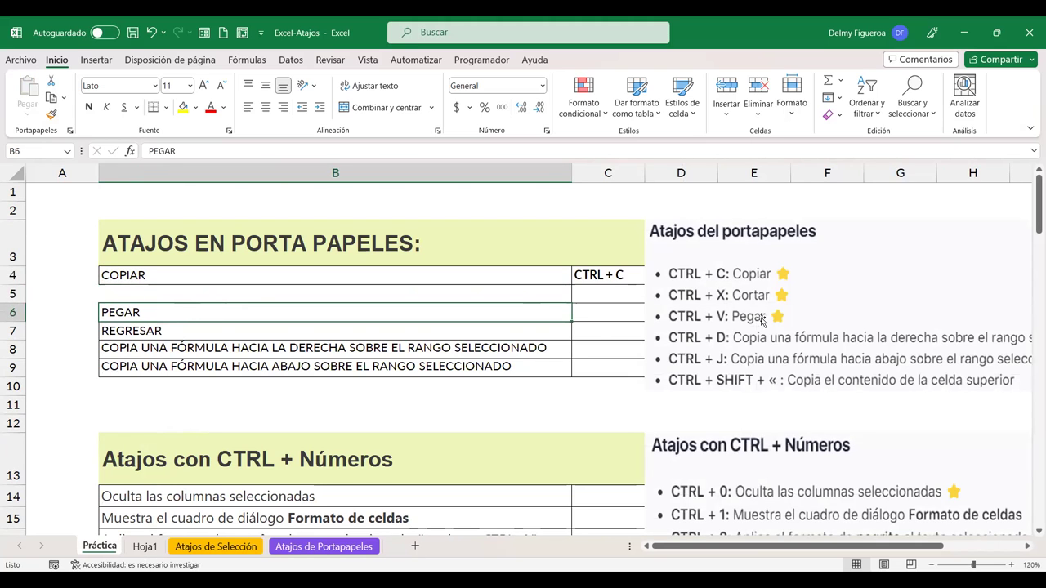
pyautogui.click(141, 547)
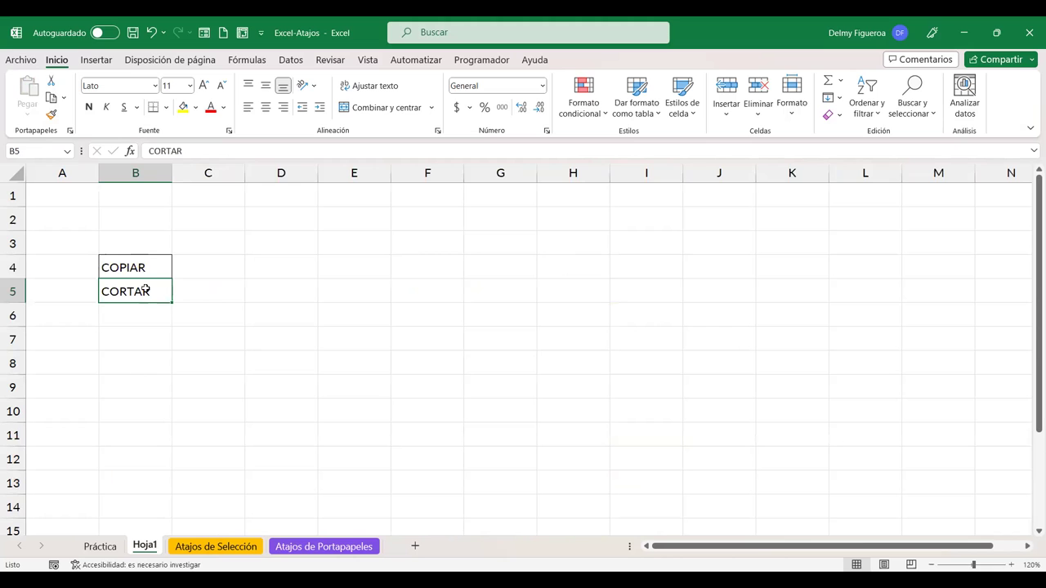
# Enter CTRL + Z in cell C7 beside REGRESAR on the Práctica sheet and undo that entry
pyautogui.click(100, 547)
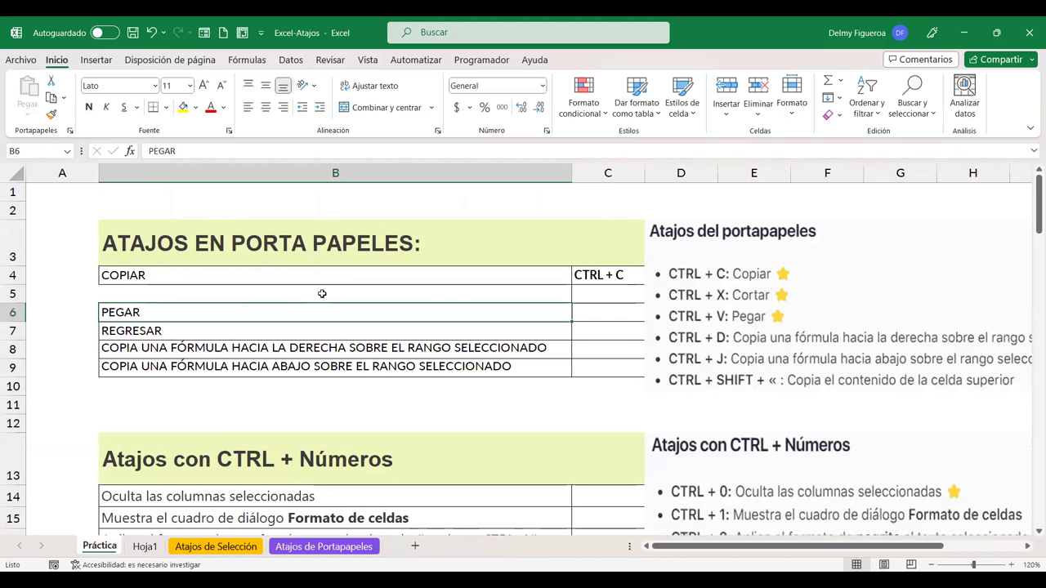
pyautogui.click(207, 327)
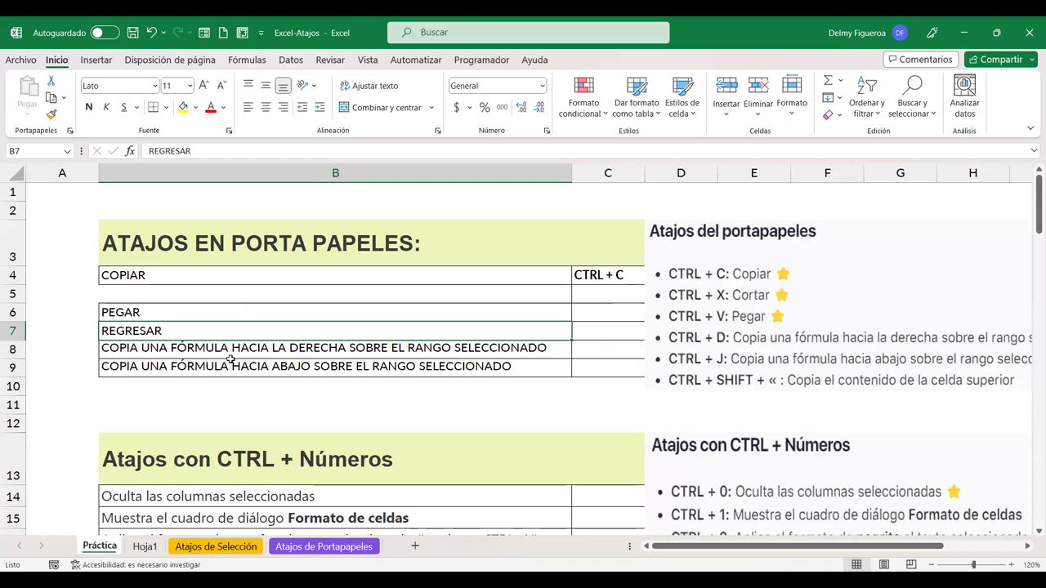
pyautogui.click(586, 325)
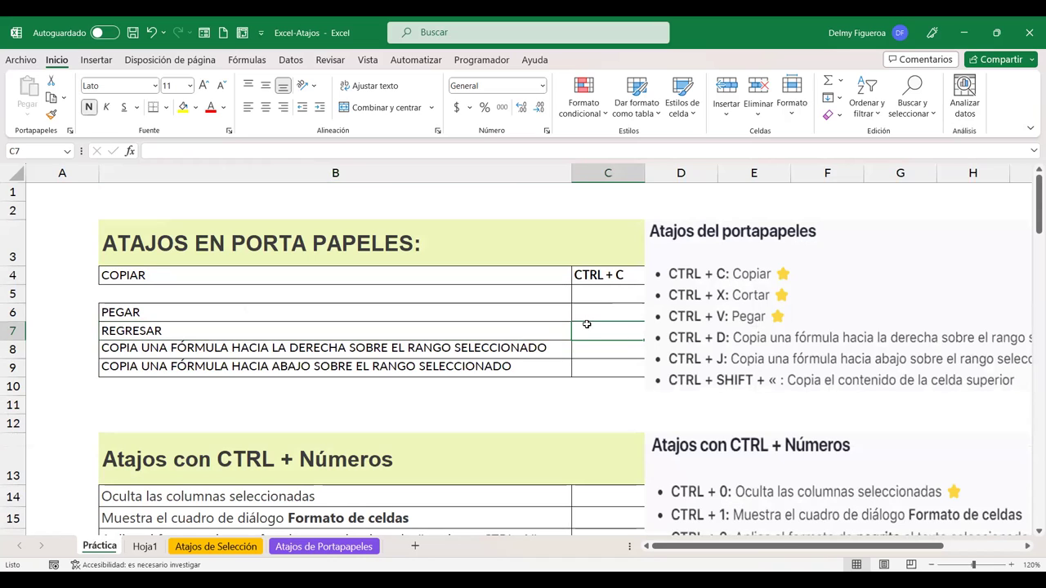
pyautogui.write('CTR')
pyautogui.write('L +')
pyautogui.write(' >')
pyautogui.write(' Z')
pyautogui.press('Return')
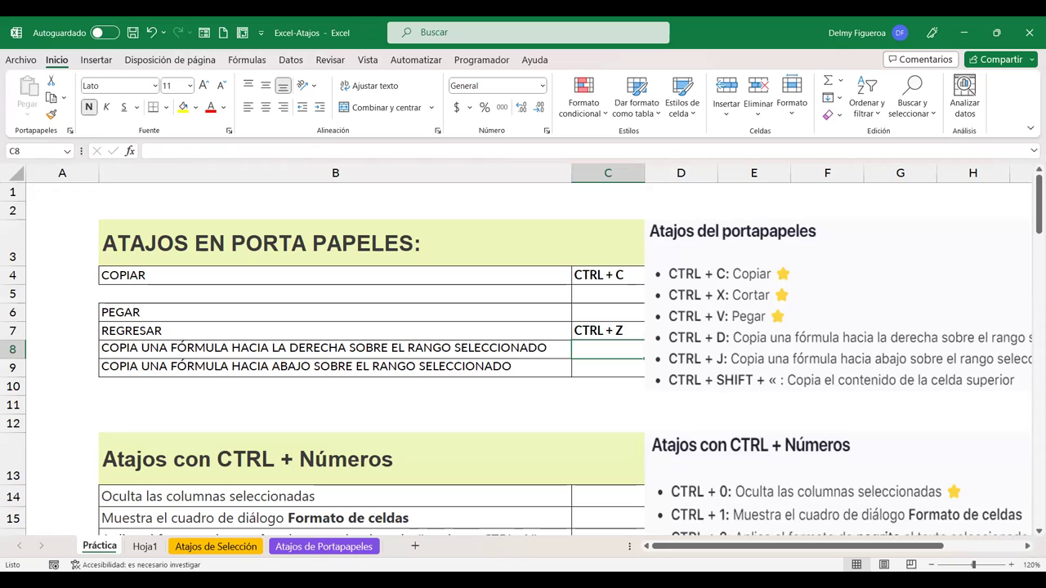
pyautogui.hotkey('ctrl', 'z')
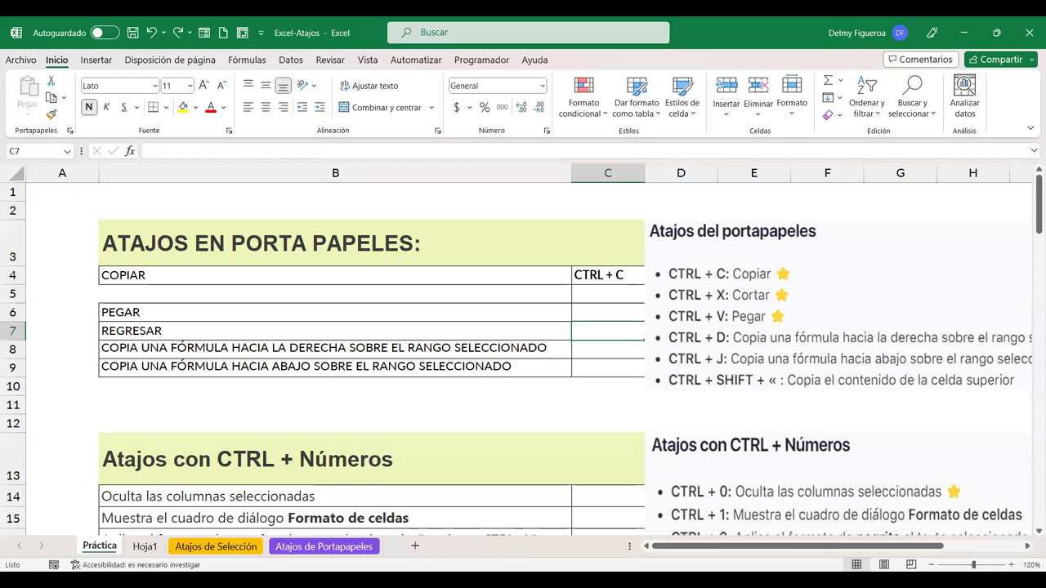
# Remove the CORTAR text from cell B5 of Hoja1 and restore it
pyautogui.click(617, 352)
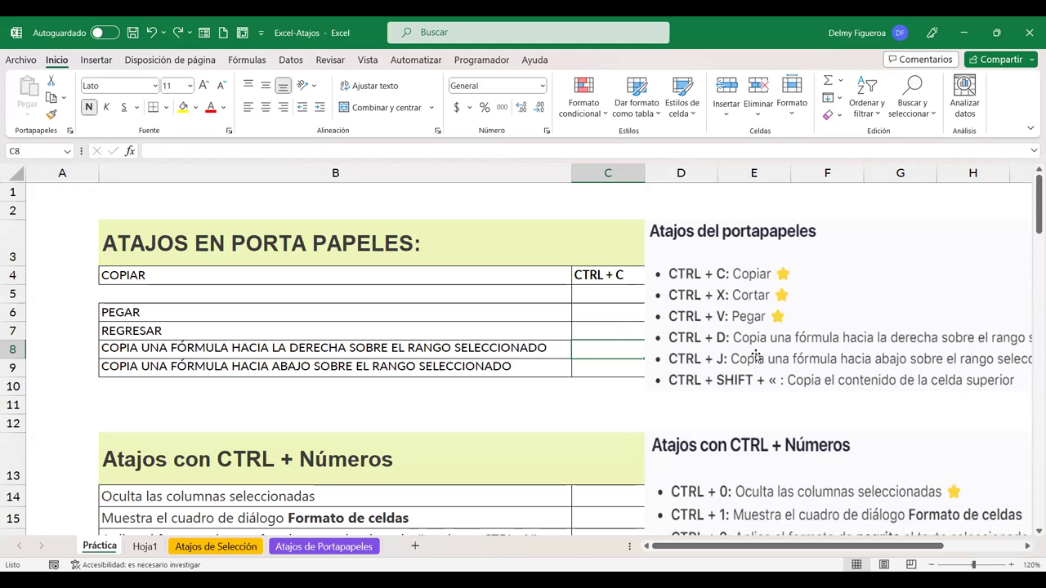
pyautogui.click(146, 547)
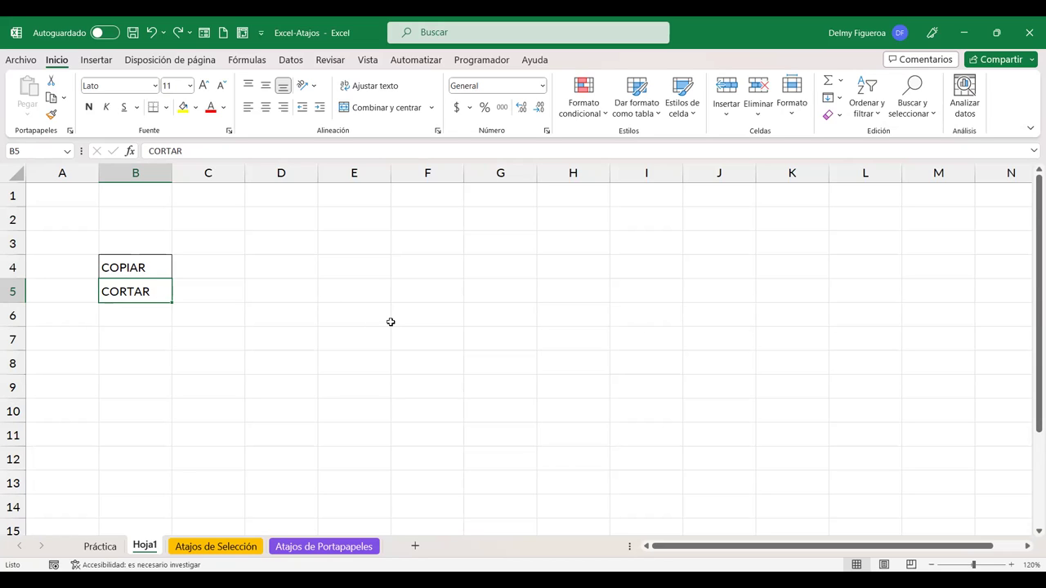
pyautogui.press('Delete')
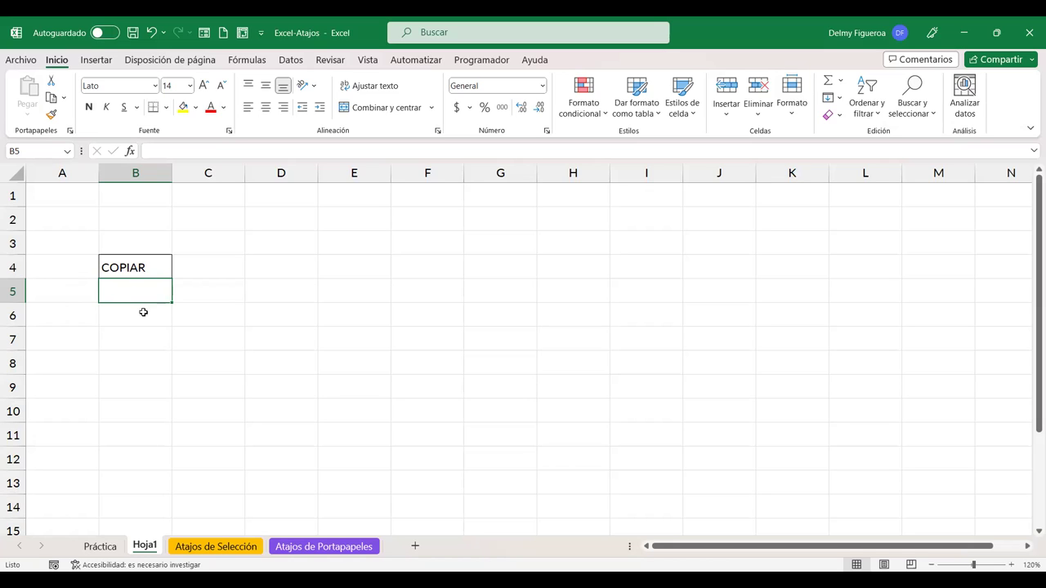
pyautogui.hotkey('ctrl', 'v')
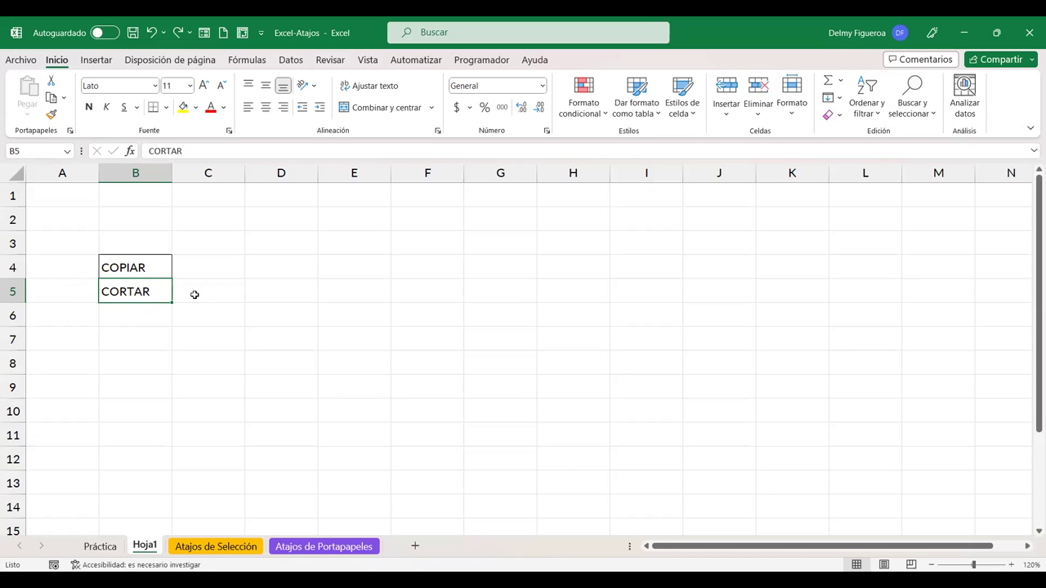
# Fill the CORTAR text from cell B5 rightward into cell C5 on Hoja1 and return to the Práctica sheet
pyautogui.click(224, 291)
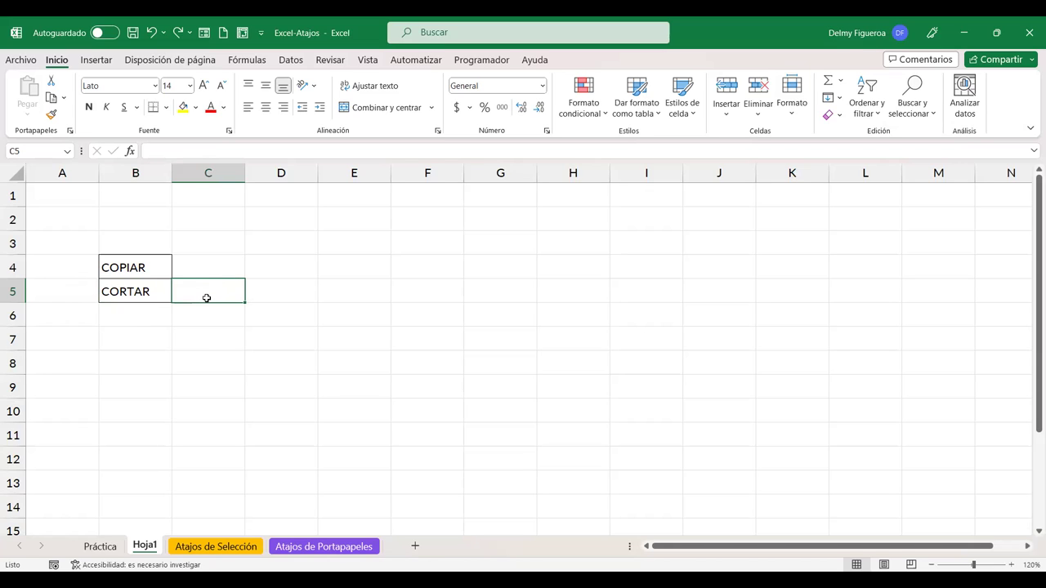
pyautogui.hotkey('ctrl', 'v')
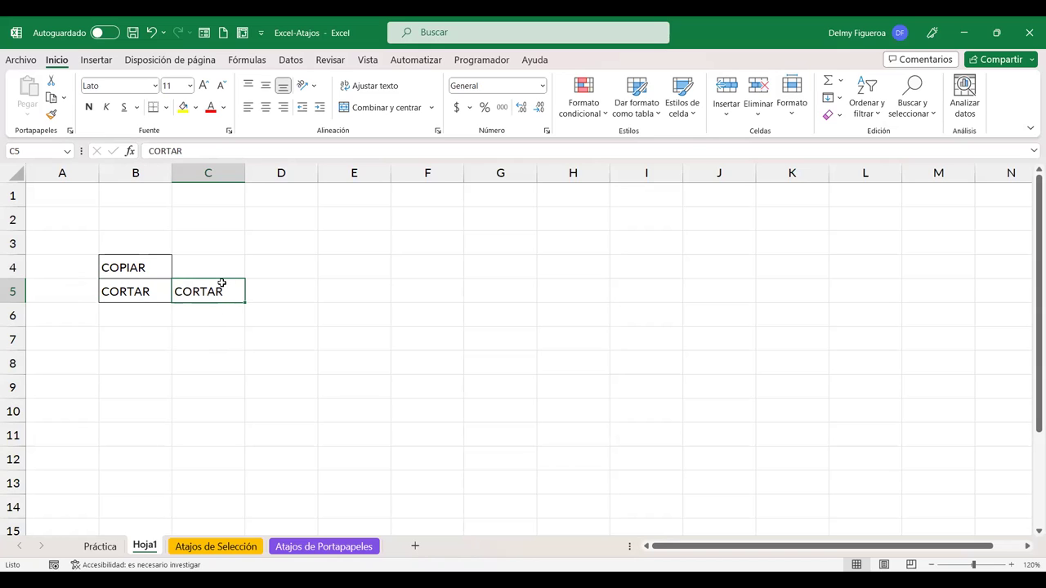
pyautogui.click(100, 546)
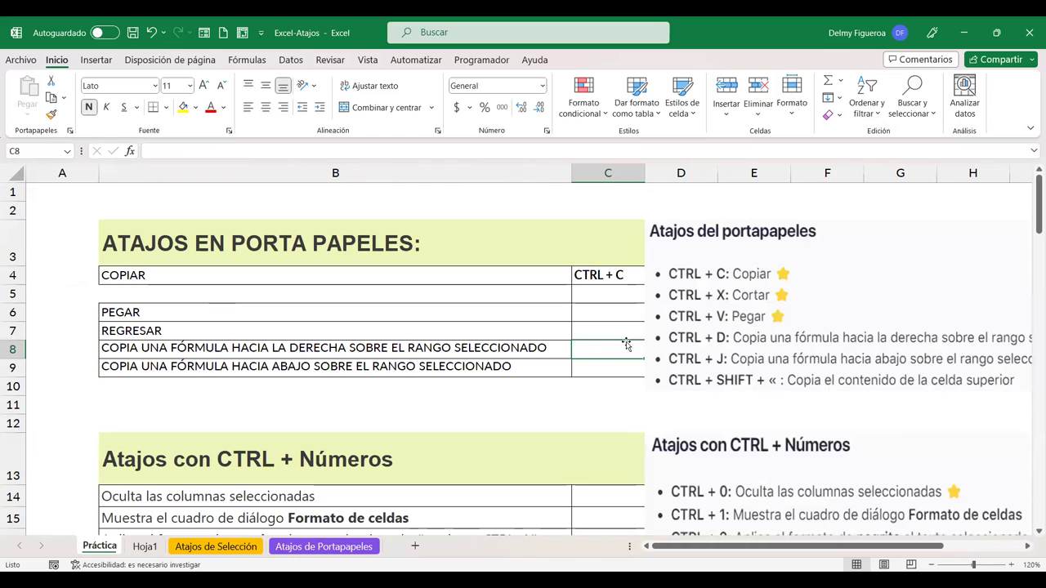
pyautogui.click(585, 369)
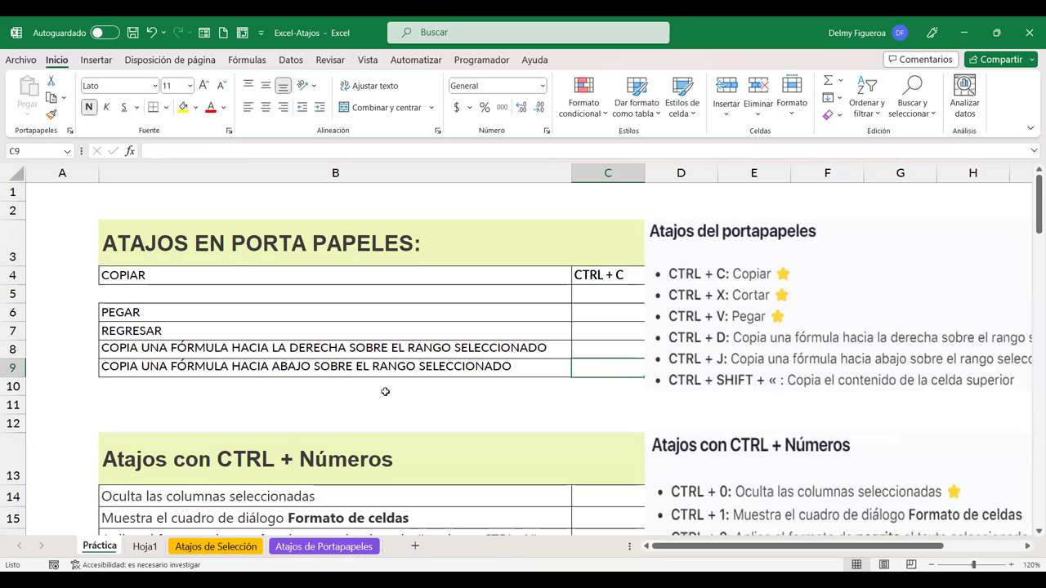
# Look up the keyboard shortcut for Fill Down among the fill options and compare it with the Práctica list
pyautogui.click(146, 549)
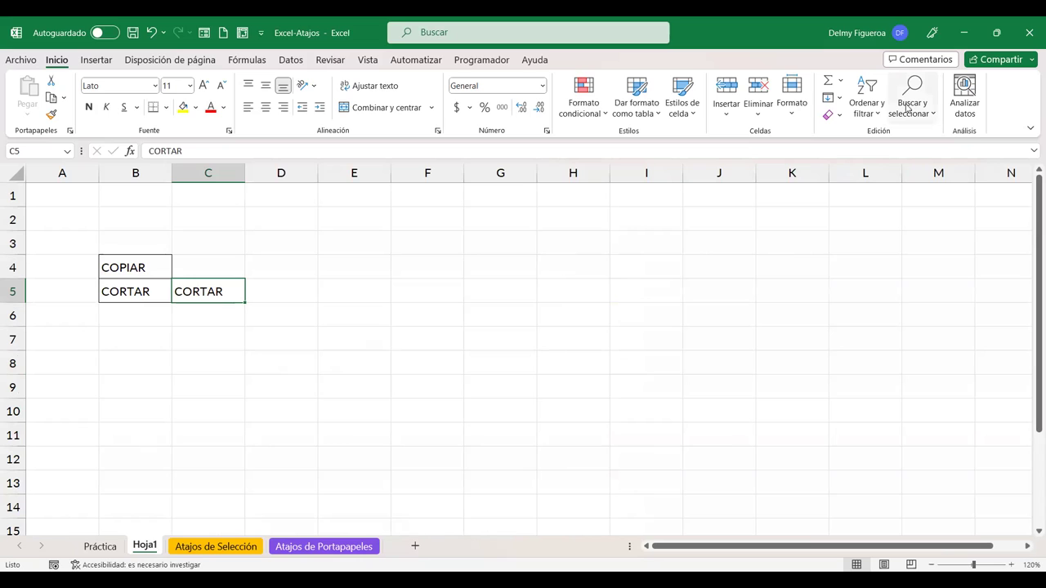
pyautogui.click(841, 98)
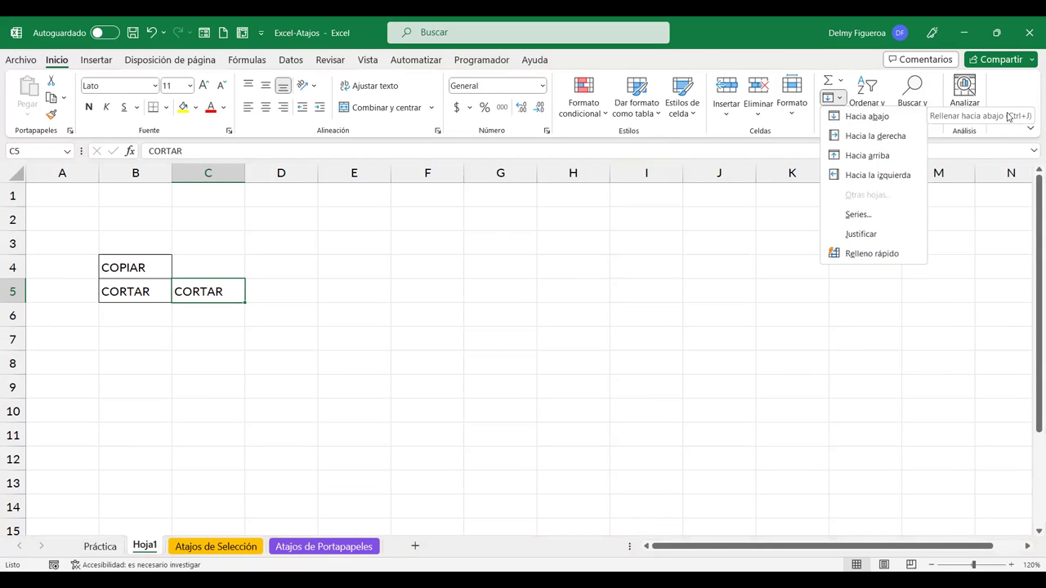
pyautogui.click(101, 546)
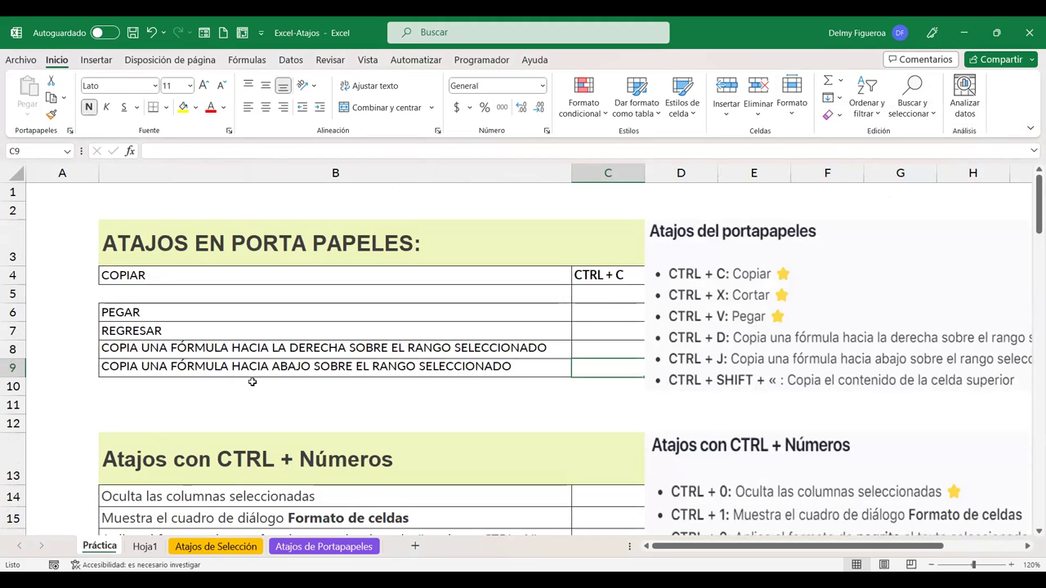
pyautogui.click(147, 546)
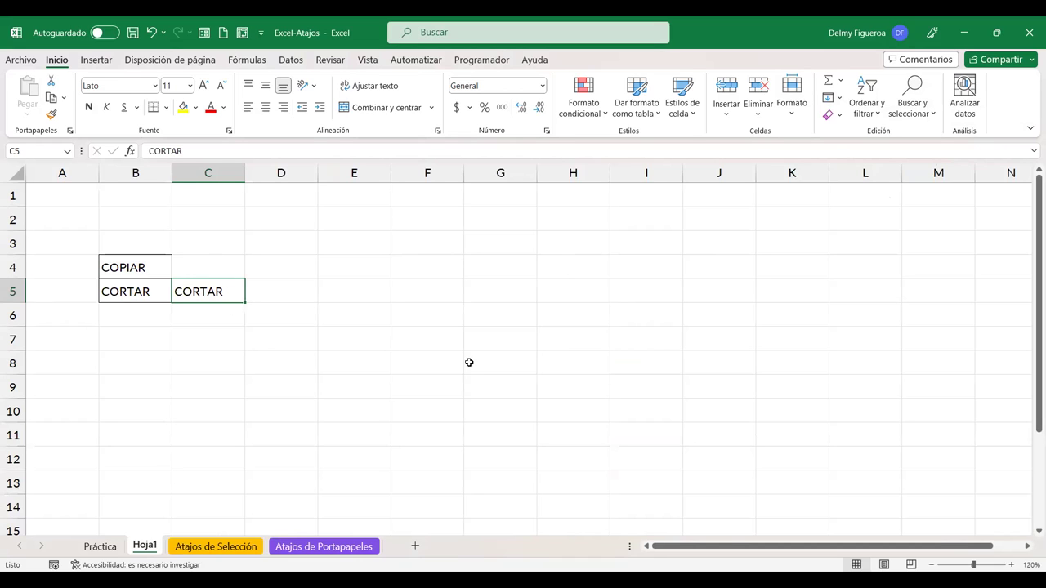
# On Hoja1, clear the CORTAR copy from cell C5 and fill CORTAR down from B5 into B6
pyautogui.press('Delete')
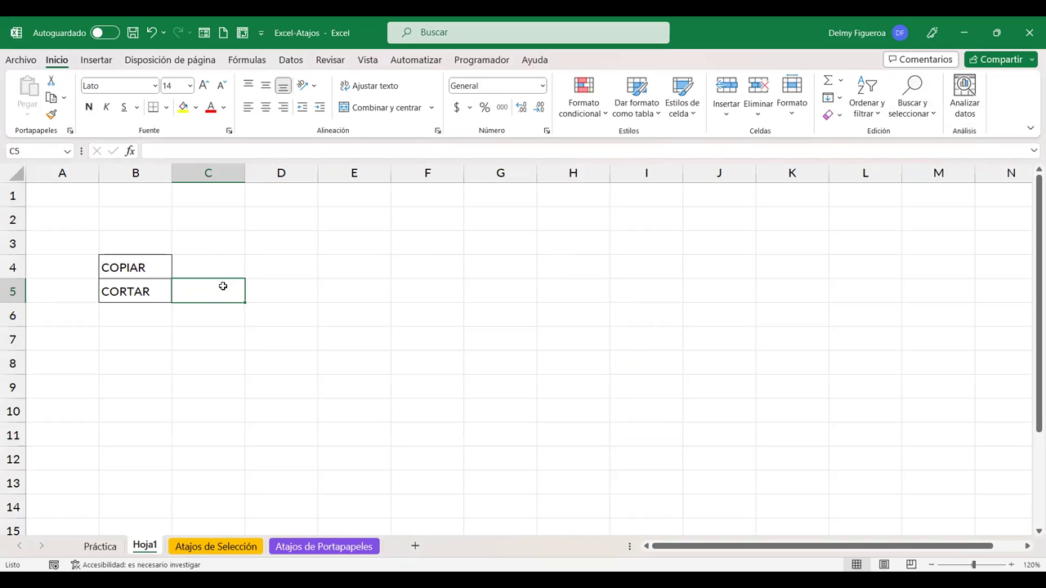
pyautogui.click(139, 317)
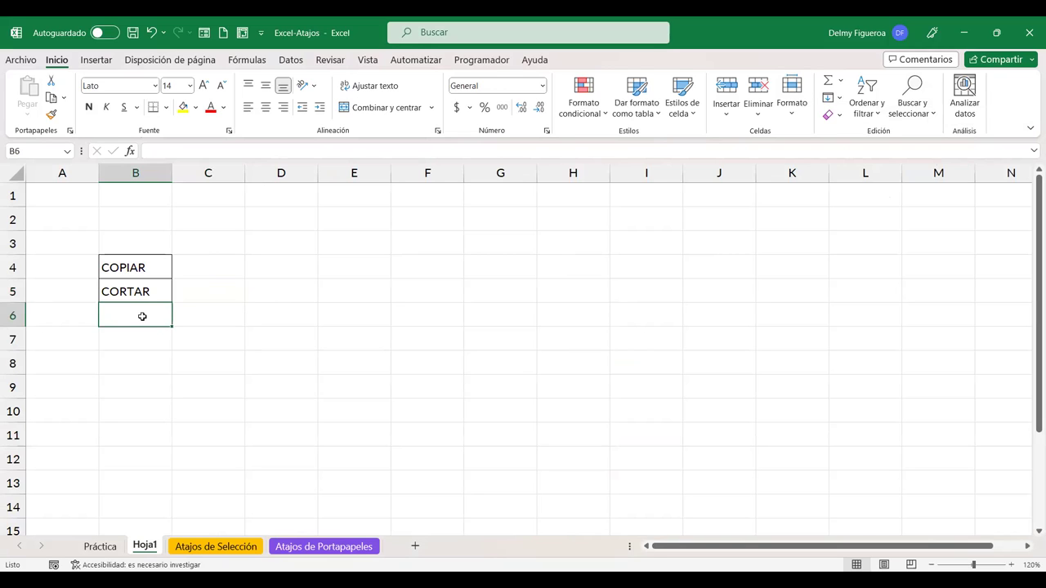
pyautogui.write('CORTAR')
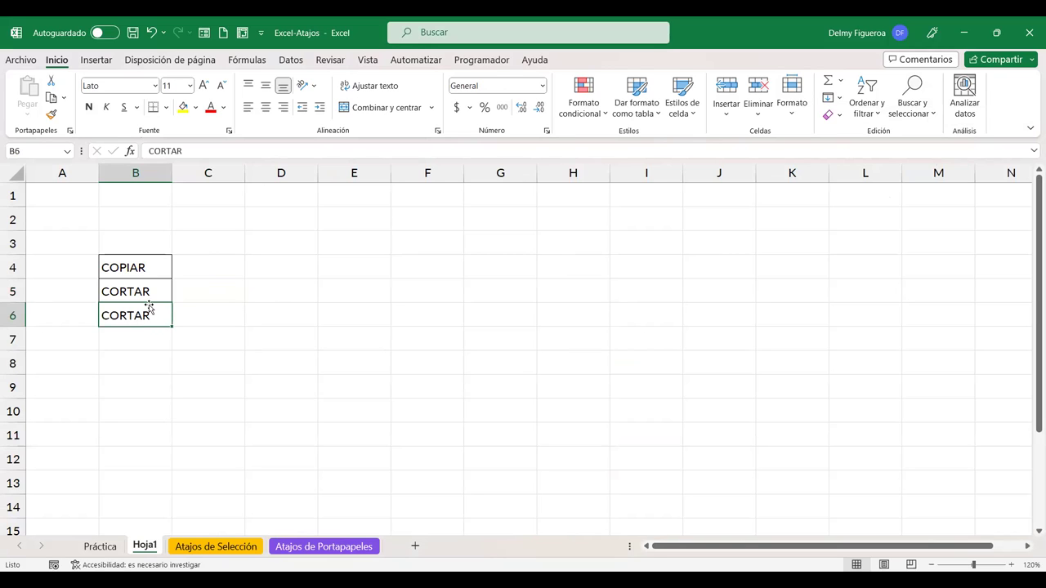
# On the Práctica sheet, enter CTRL + J in cell C9 and CTRL + D in cell C8 beside the formula-copying descriptions
pyautogui.click(99, 545)
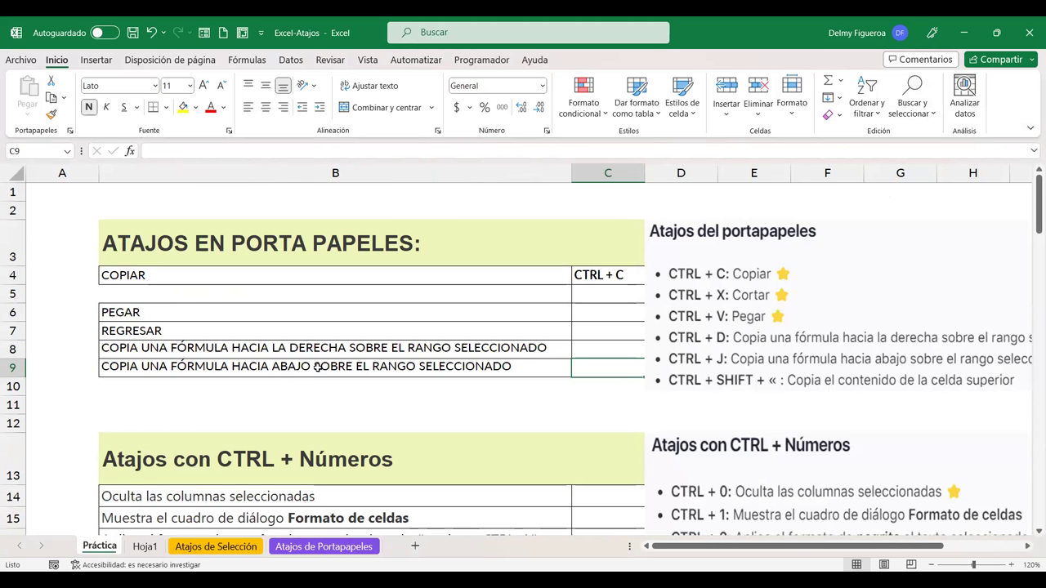
pyautogui.write('CTRL + J')
pyautogui.press('Up')
pyautogui.write('CTRL')
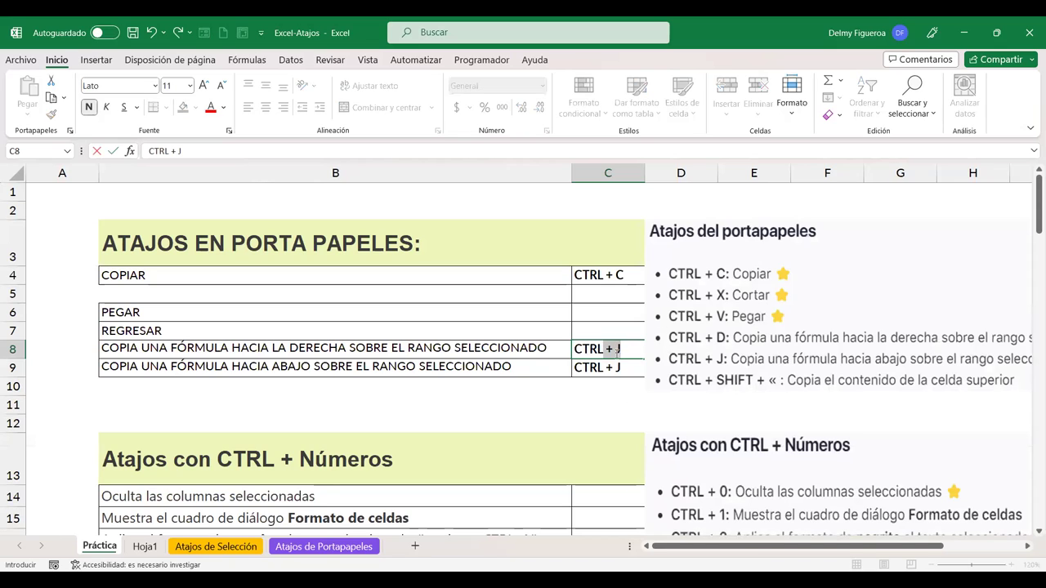
pyautogui.press('F2')
pyautogui.press('BackSpace')
pyautogui.write('D')
pyautogui.press('Return')
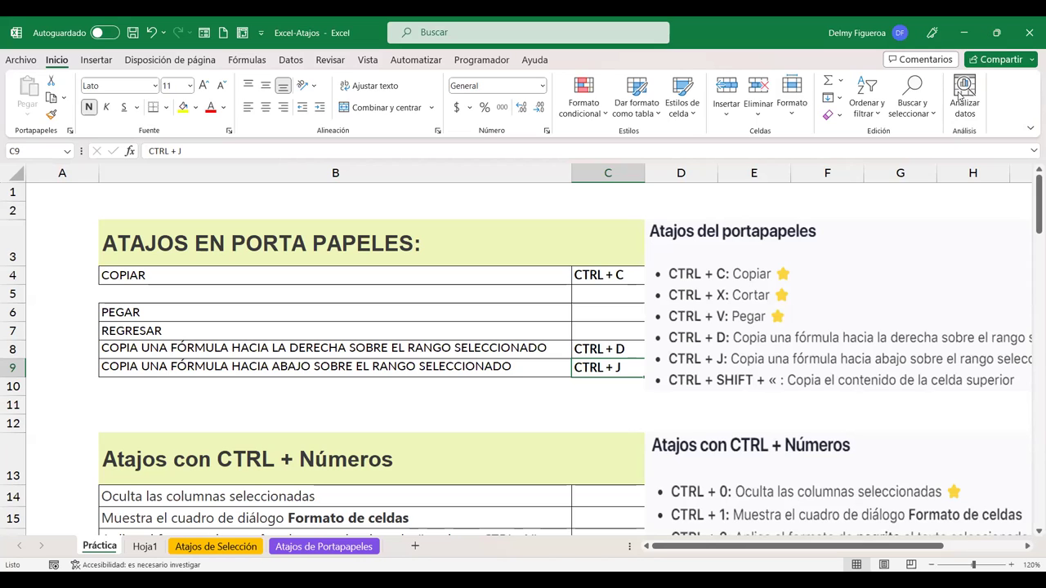
# Open the undo history to examine the recorded actions and how several can be undone at once
pyautogui.click(164, 34)
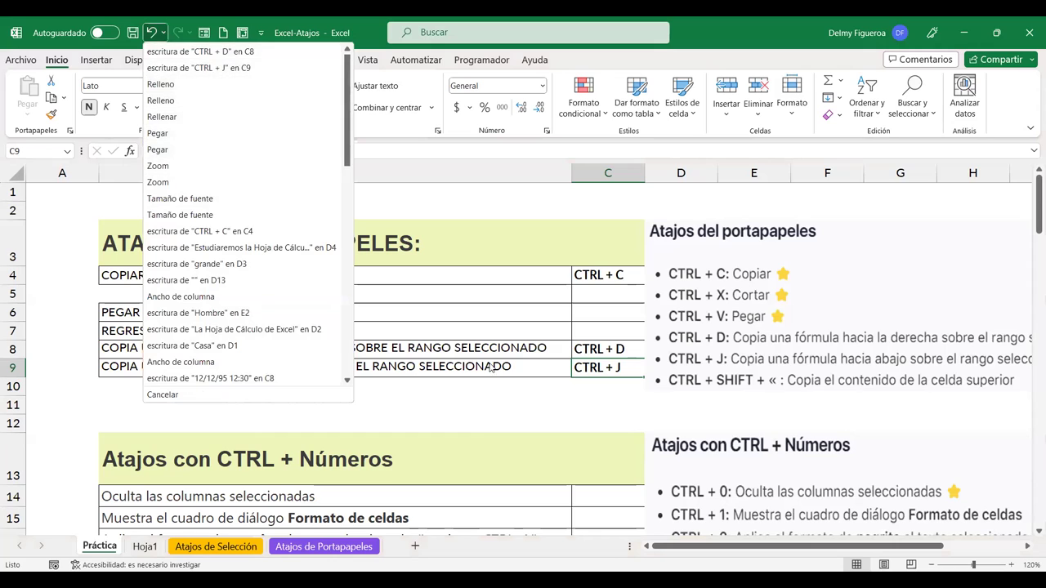
pyautogui.click(485, 405)
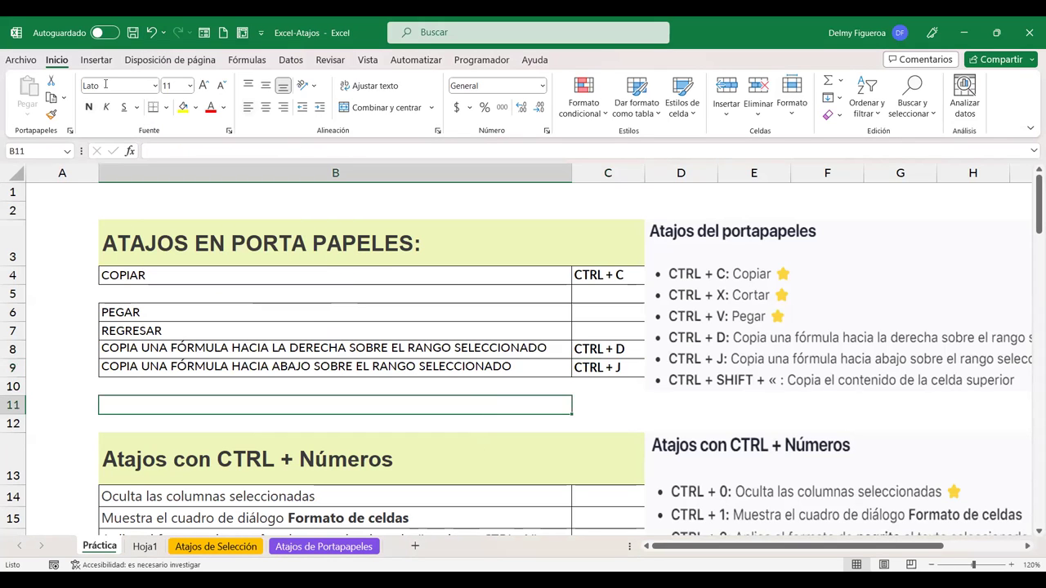
pyautogui.click(164, 32)
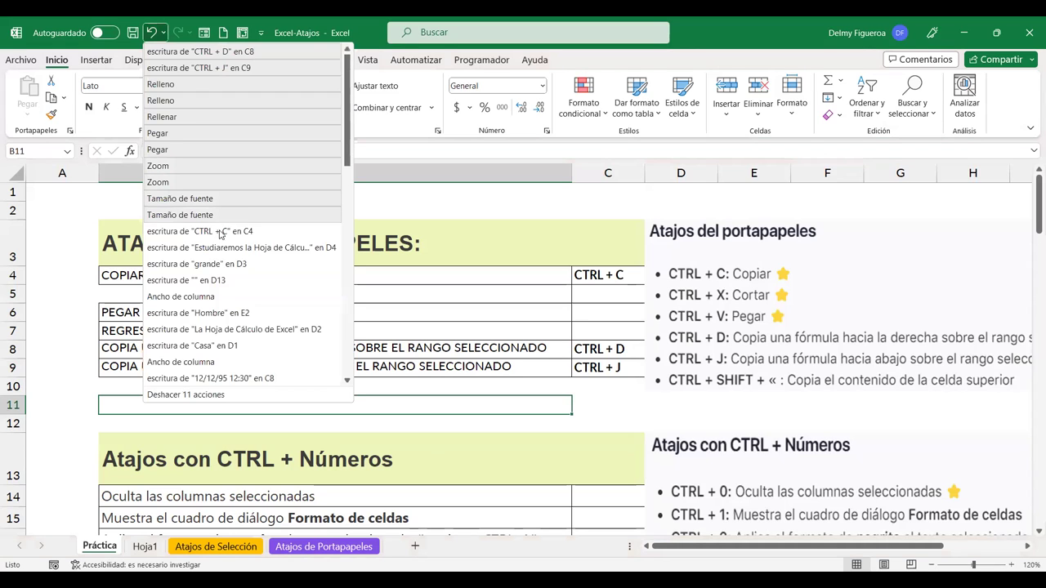
# Review the undo history down to its oldest recorded actions and close it without undoing anything
pyautogui.scroll(-5, 228, 344)
pyautogui.scroll(-10, 228, 343)
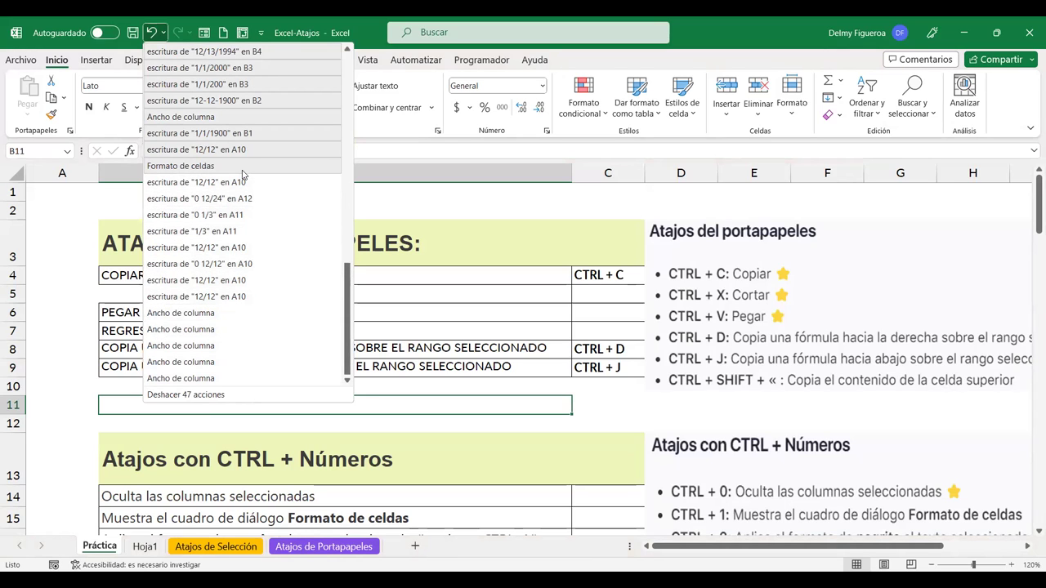
pyautogui.click(364, 29)
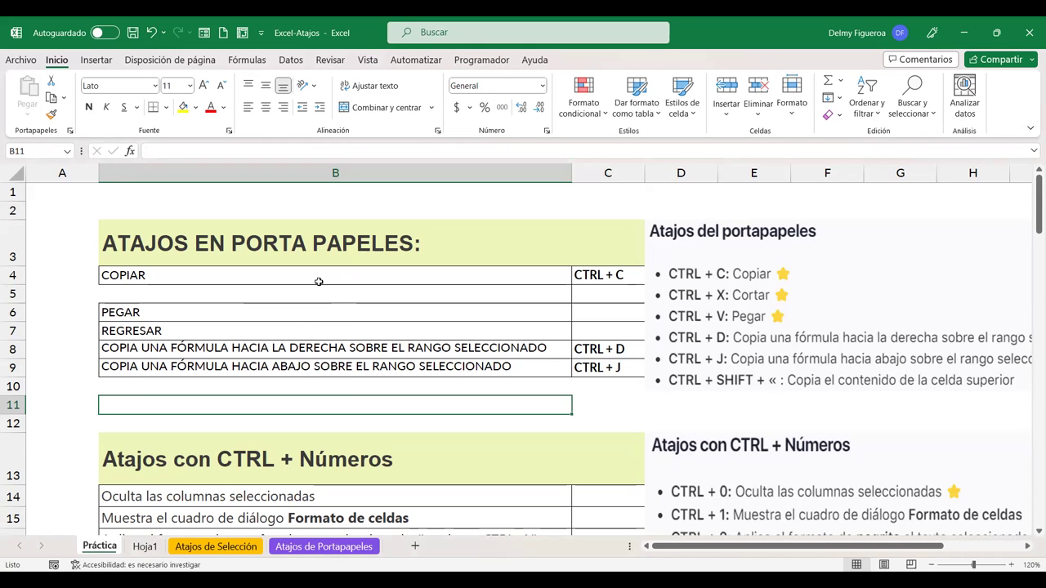
pyautogui.click(164, 33)
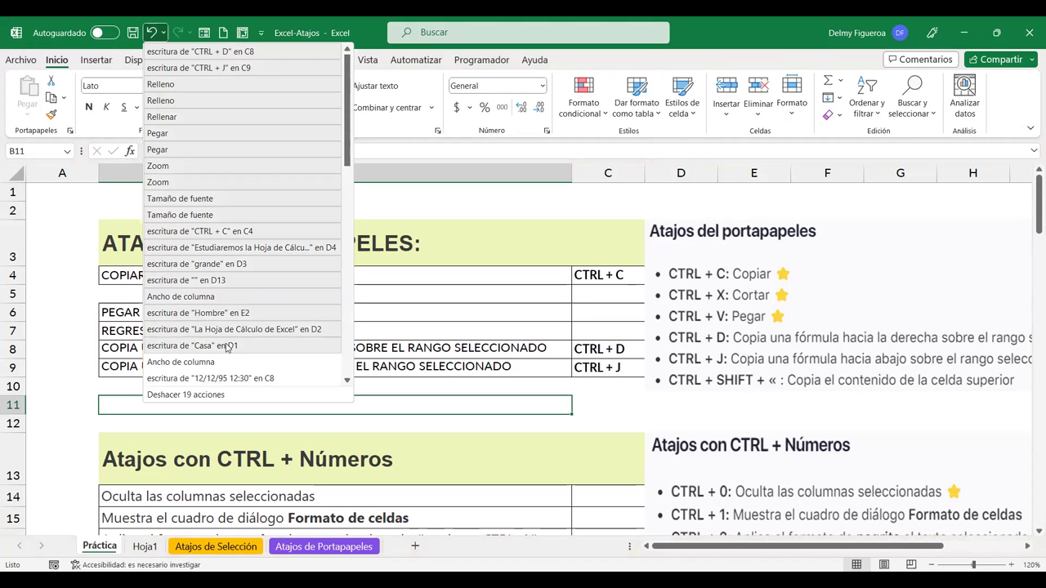
pyautogui.scroll(-2, 233, 347)
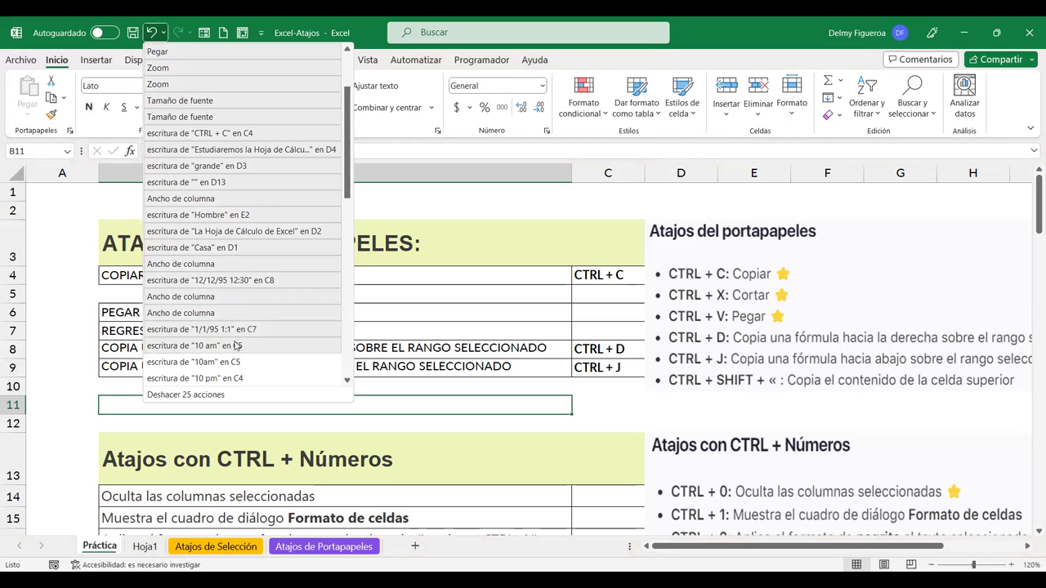
pyautogui.scroll(-2, 235, 347)
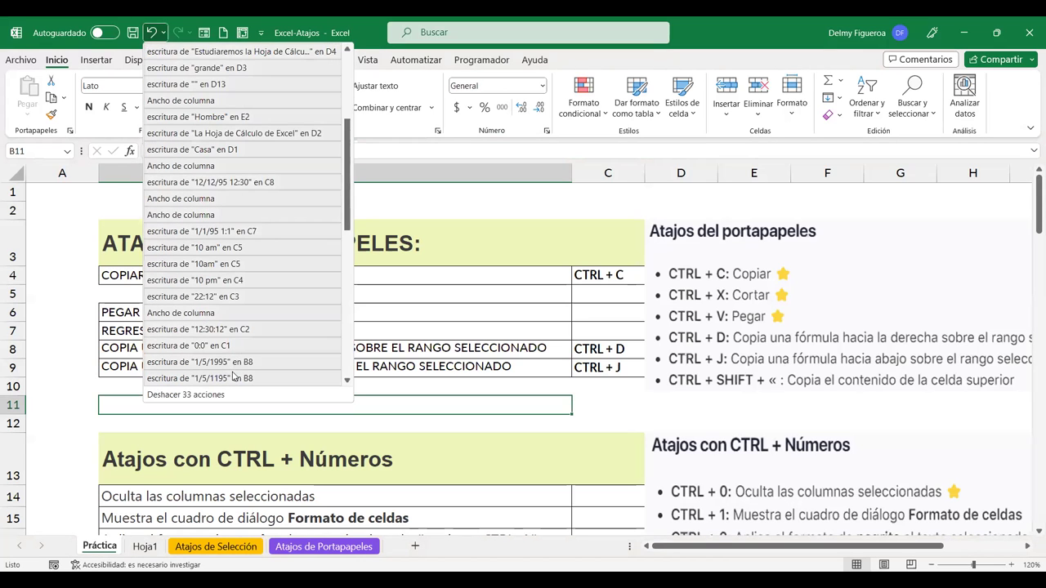
pyautogui.scroll(-3, 233, 384)
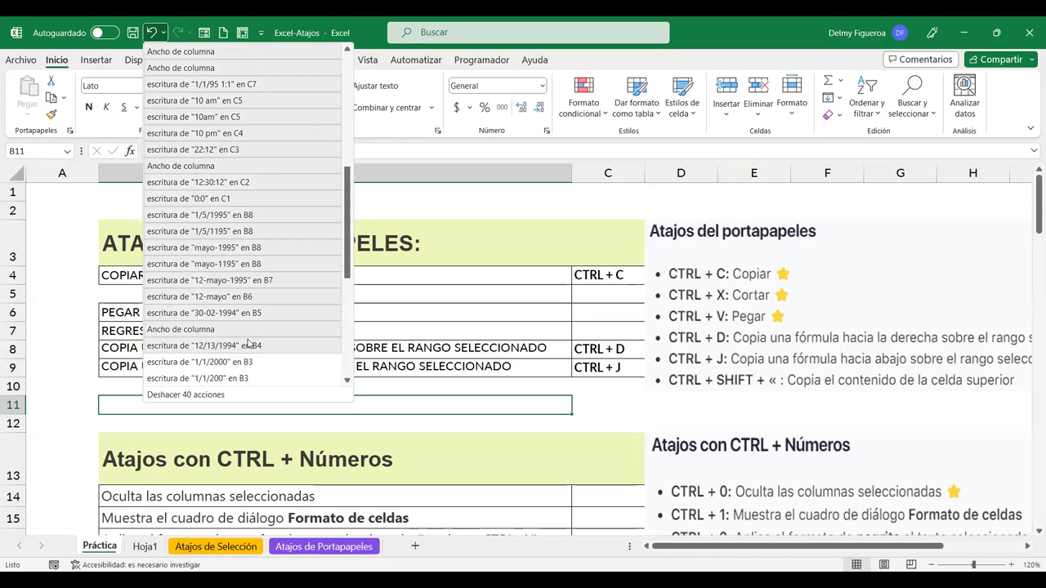
pyautogui.click(368, 27)
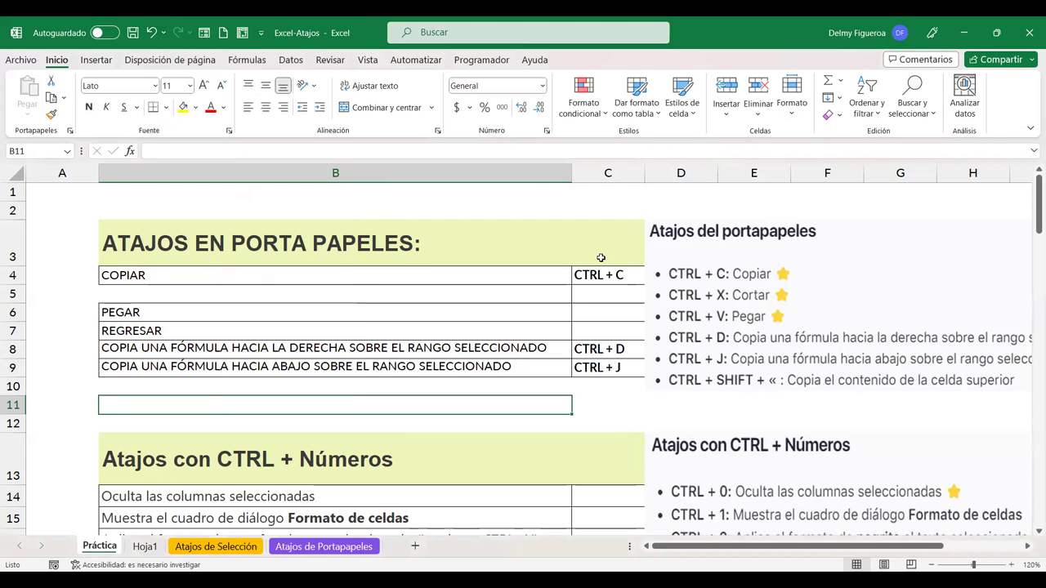
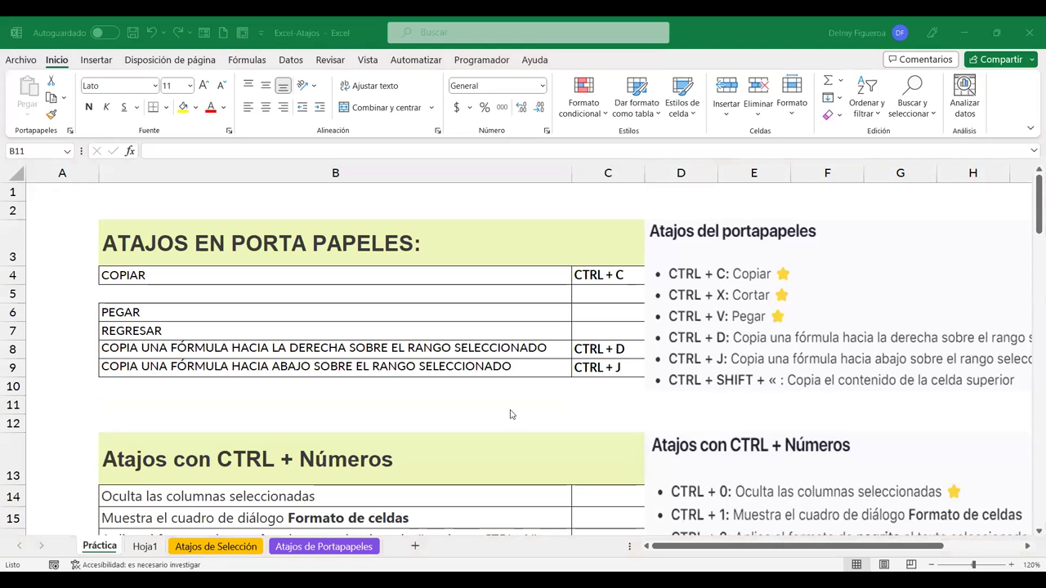
# Fill COPIAR from B4 down into B5 and CTRL + C from C4 down into C5
pyautogui.click(554, 402)
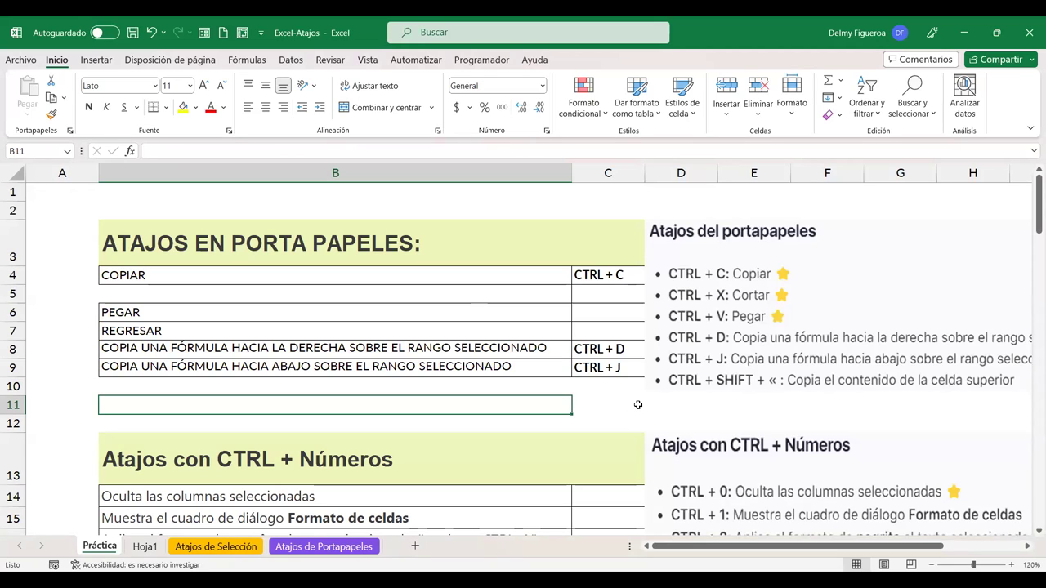
pyautogui.click(446, 311)
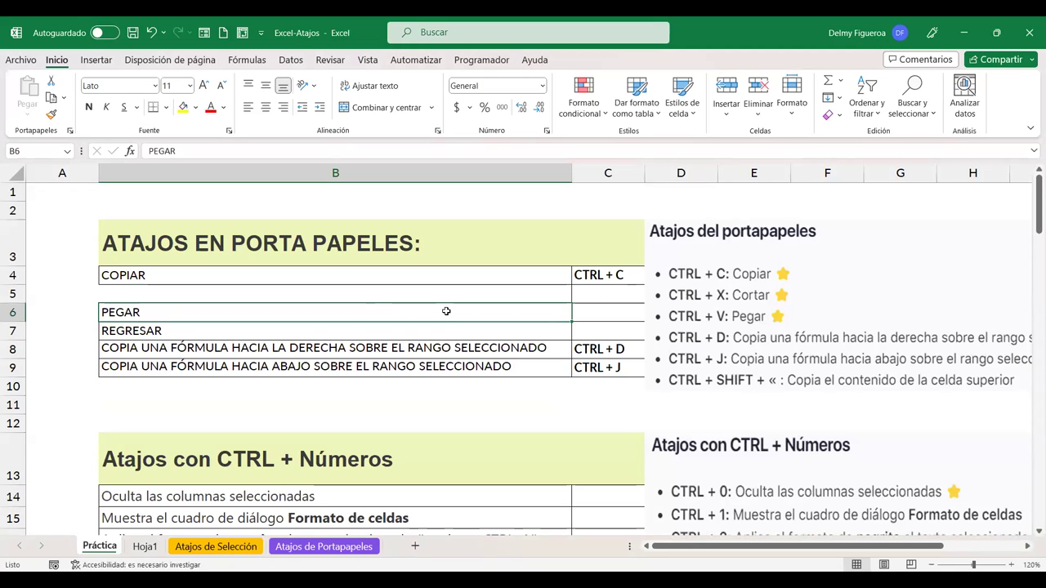
pyautogui.press('Up')
pyautogui.hotkey('ctrl', 'd')
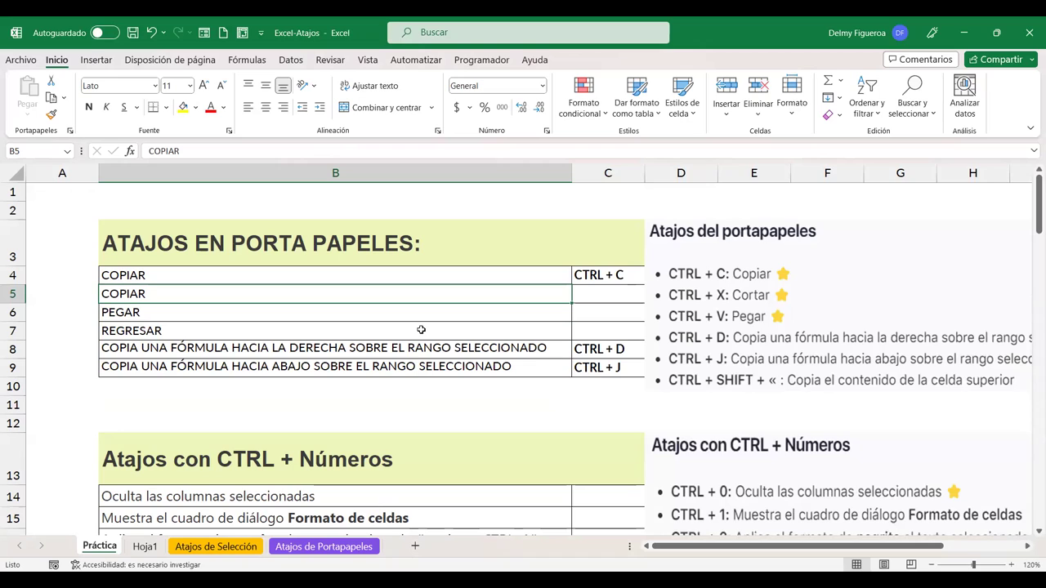
pyautogui.click(603, 292)
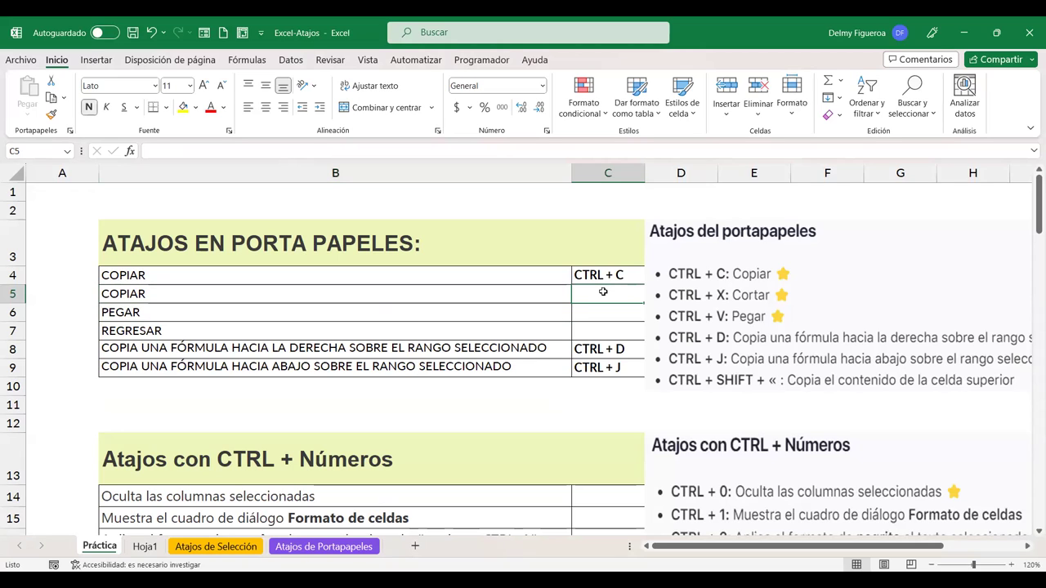
pyautogui.hotkey('ctrl', 'd')
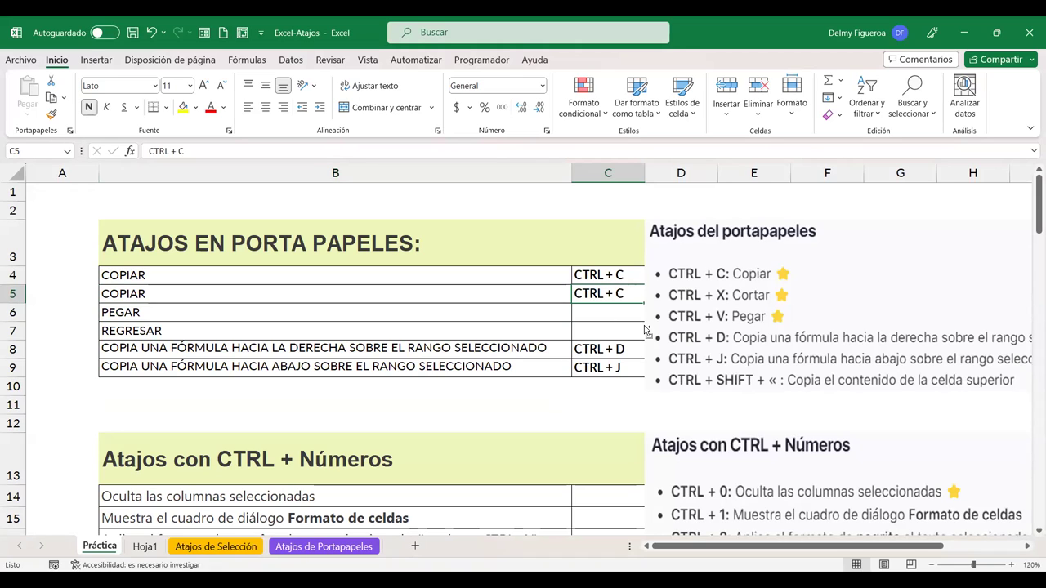
# Check the fill options, and fill CTRL + J and its description from row 9 down into C10 and B10
pyautogui.click(839, 98)
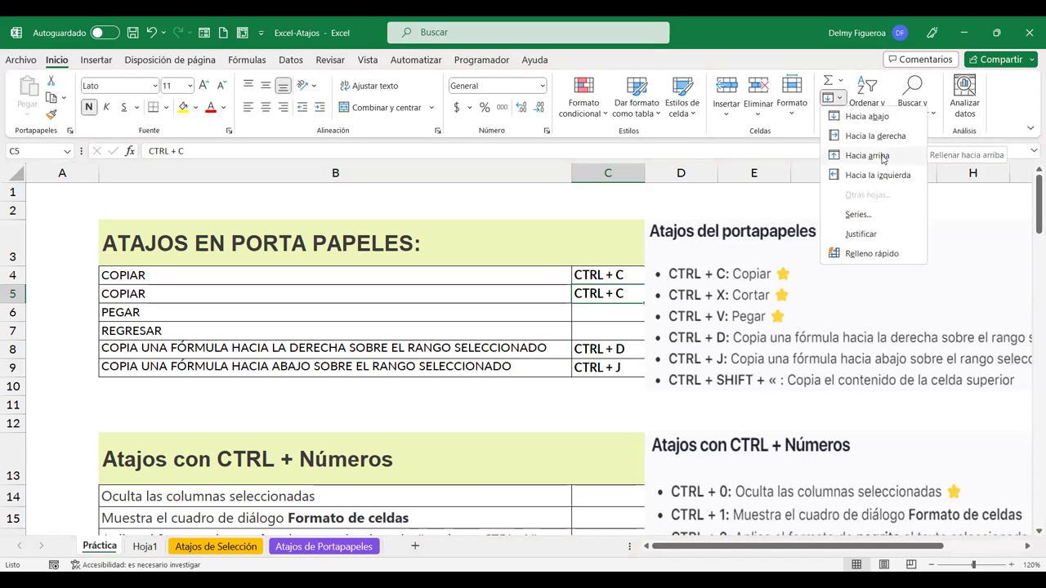
pyautogui.click(621, 392)
pyautogui.hotkey('ctrl', 'j')
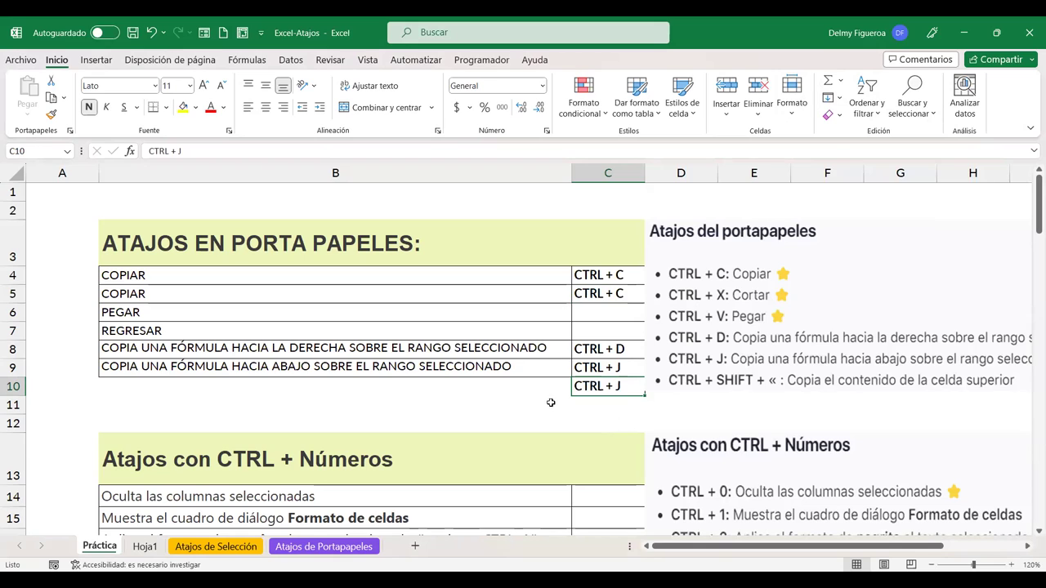
pyautogui.click(507, 384)
pyautogui.hotkey('ctrl', 'j')
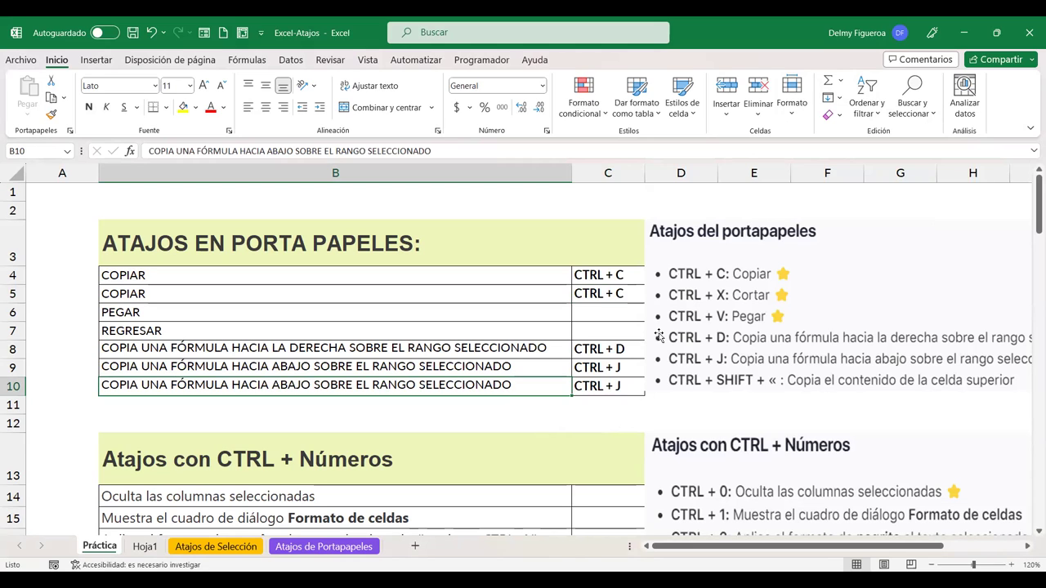
# Fill CTRL + C from C5 down into C6 beside PEGAR
pyautogui.scroll(-1, 619, 395)
pyautogui.scroll(1, 619, 394)
pyautogui.click(610, 314)
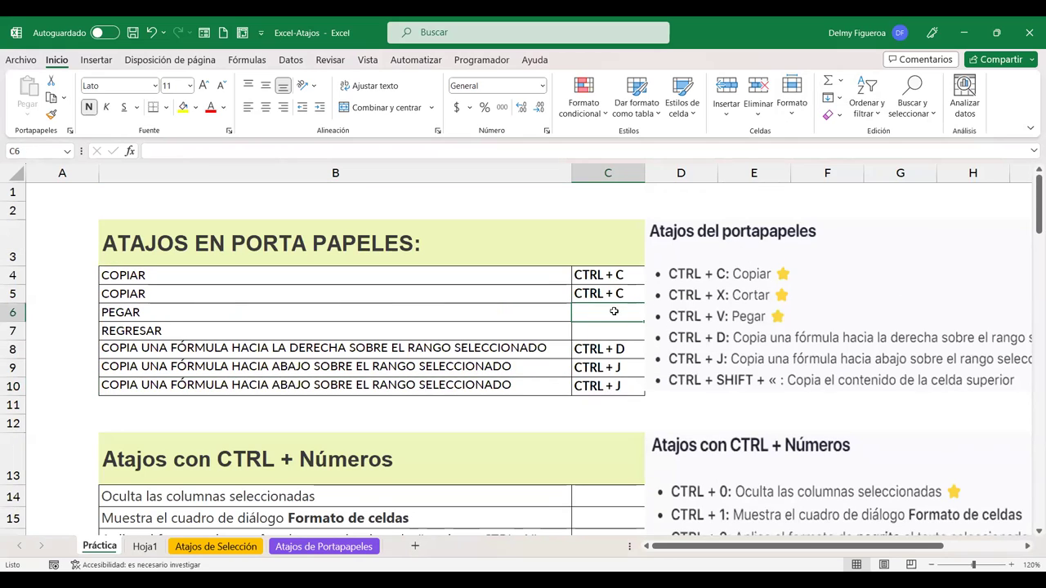
pyautogui.hotkey('ctrl', 'j')
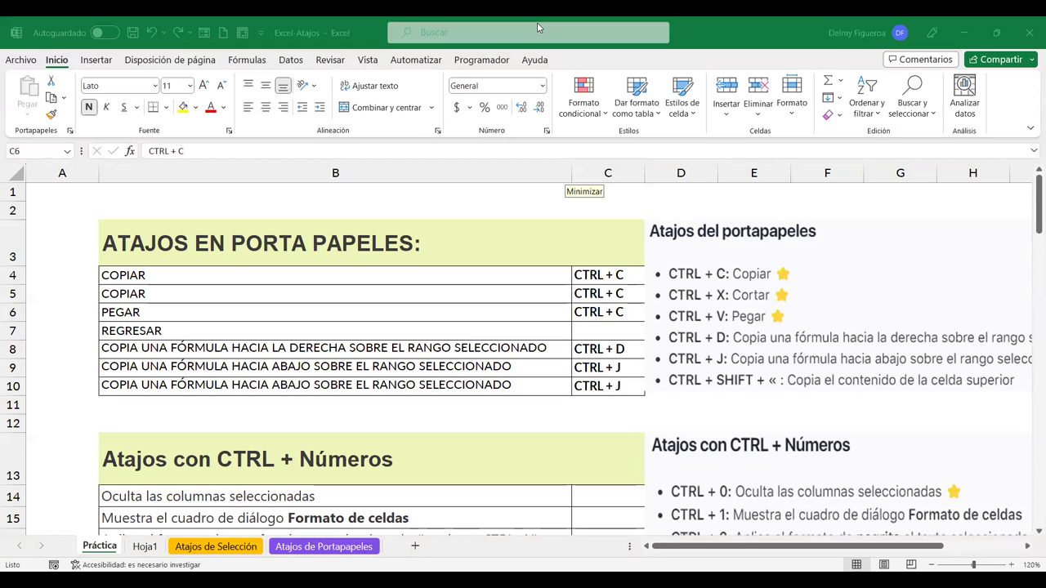
pyautogui.click(599, 329)
pyautogui.click(527, 214)
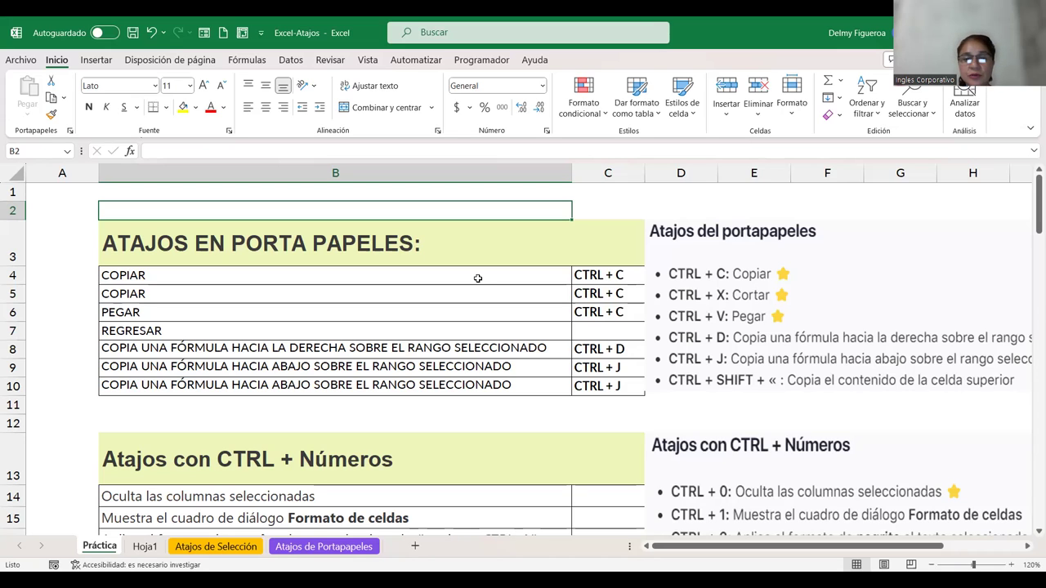
pyautogui.click(78, 192)
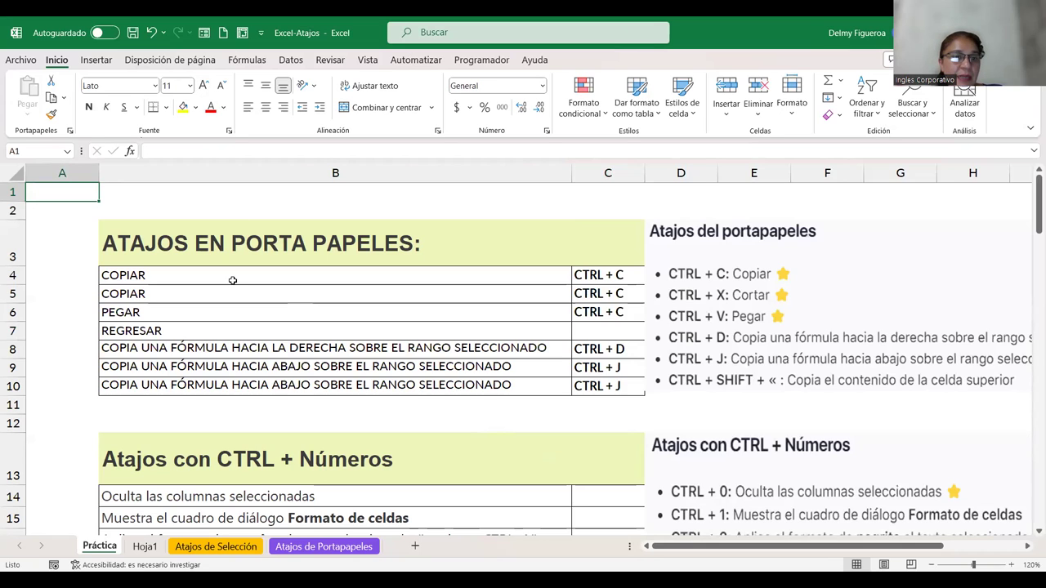
pyautogui.click(293, 408)
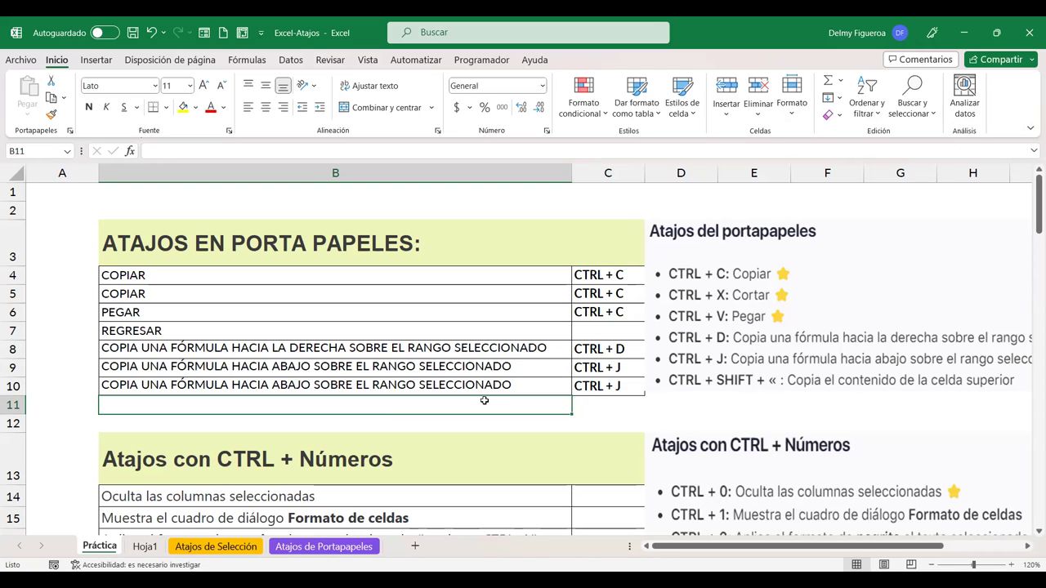
pyautogui.click(631, 419)
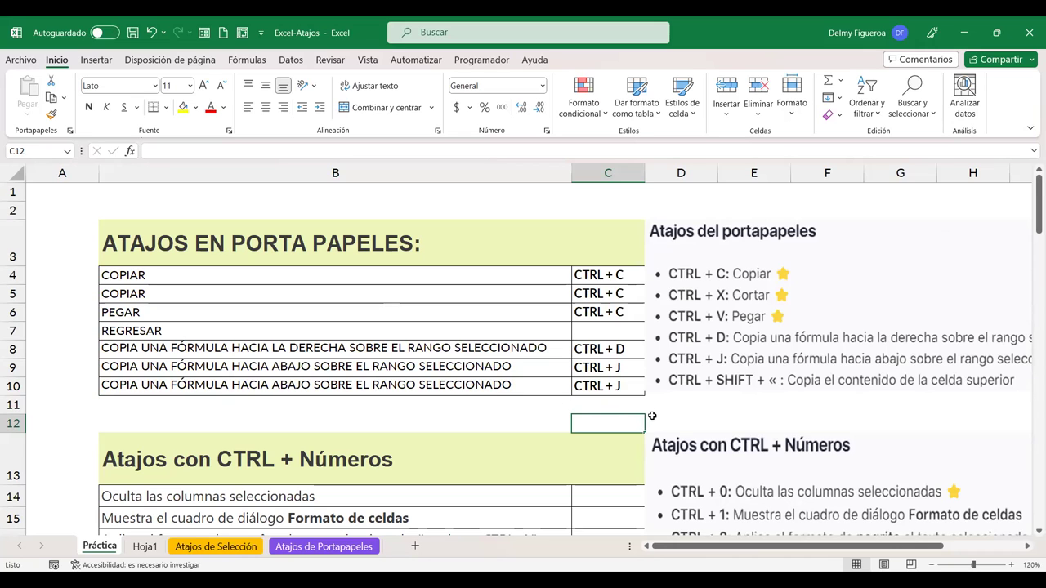
# Hide column C from cell C14 in the Atajos con CTRL + Números table, and undo the hiding
pyautogui.scroll(-3, 652, 416)
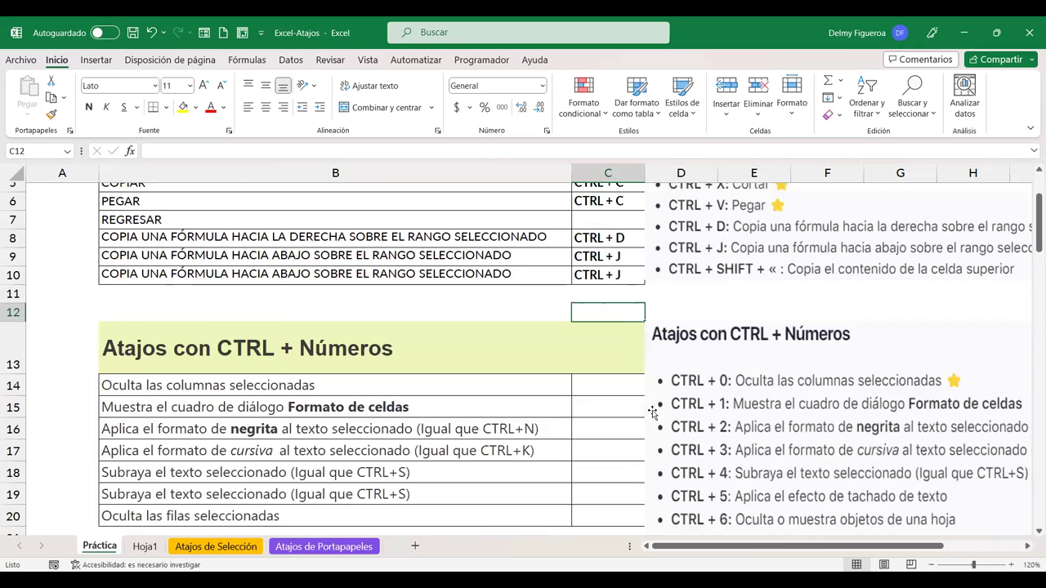
pyautogui.click(604, 328)
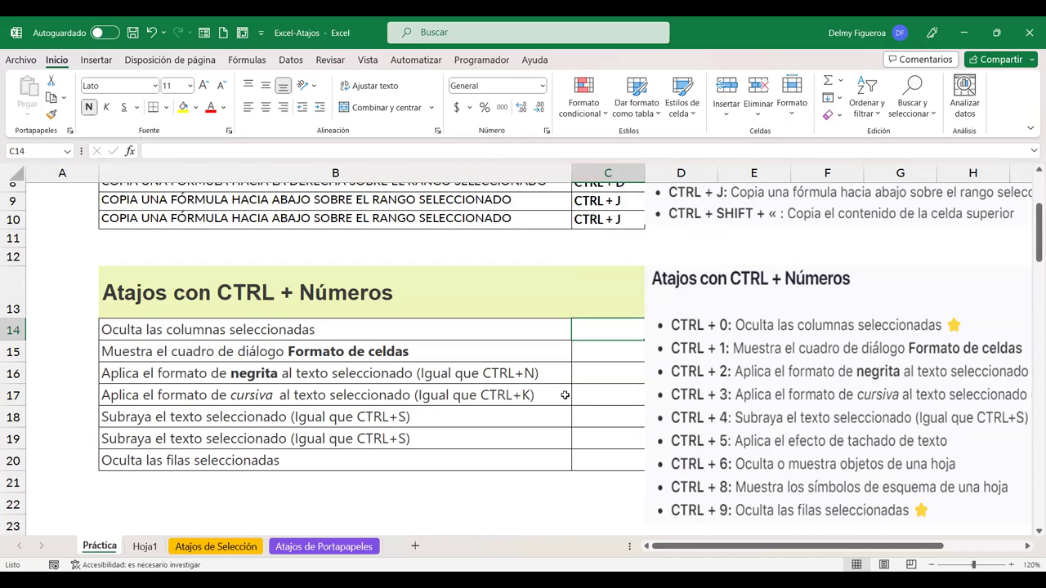
pyautogui.scroll(-1, 560, 409)
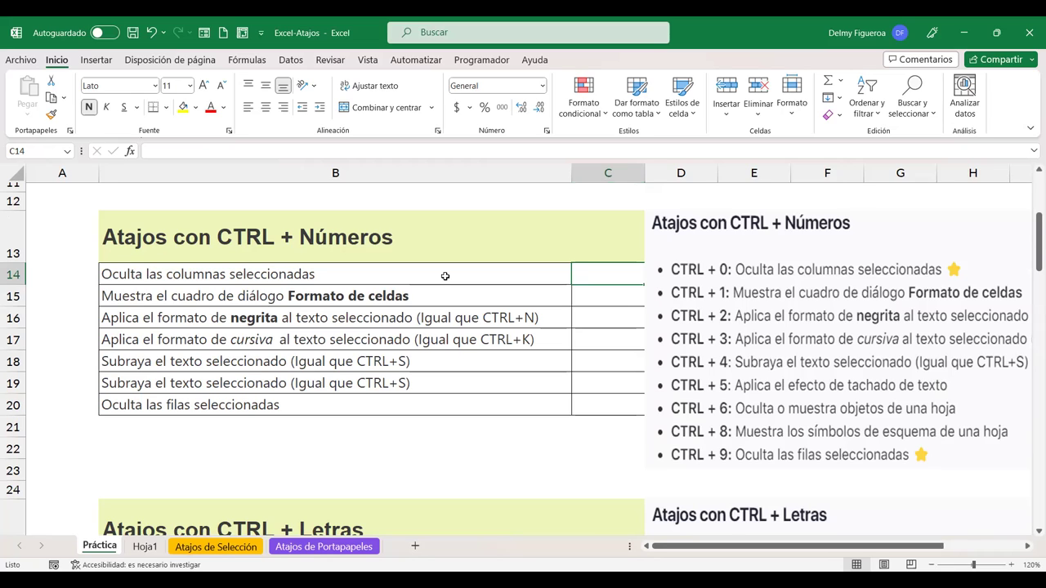
pyautogui.hotkey('ctrl', '0')
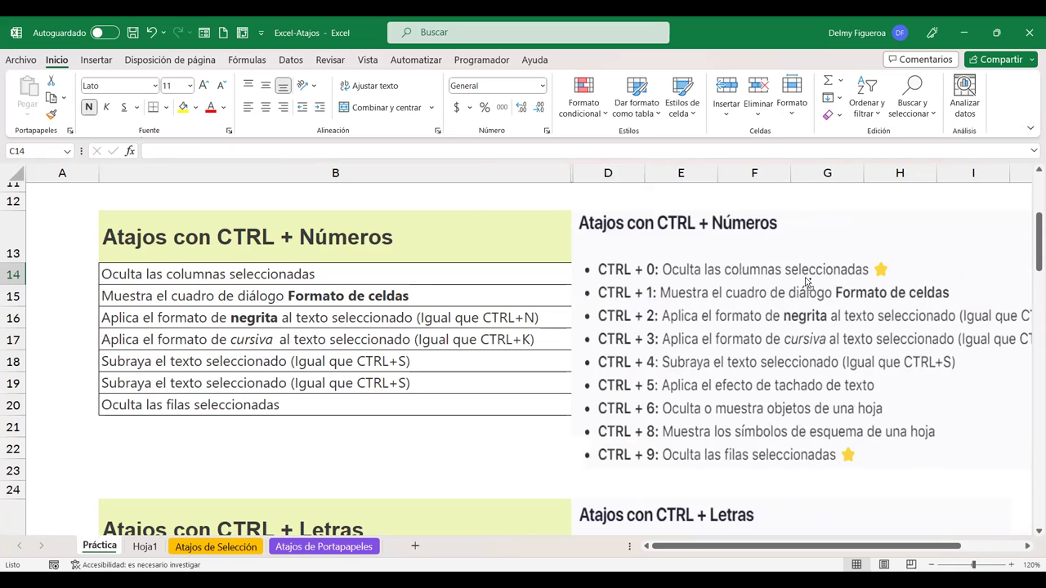
pyautogui.hotkey('ctrl', 'z')
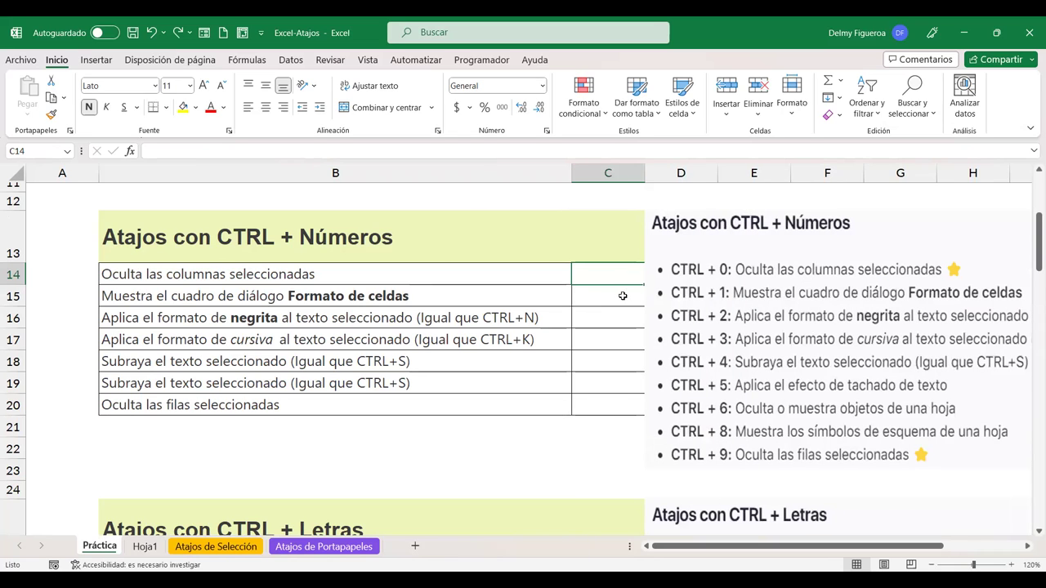
# Display the Formato de celdas dialog for cell C15 and close it without changing any format
pyautogui.click(623, 295)
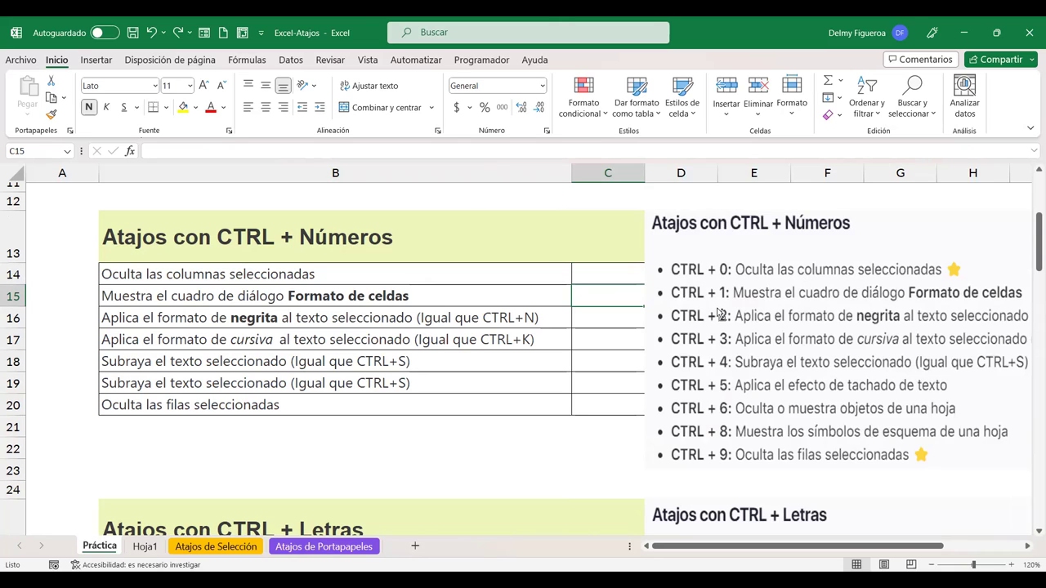
pyautogui.hotkey('ctrl', '1')
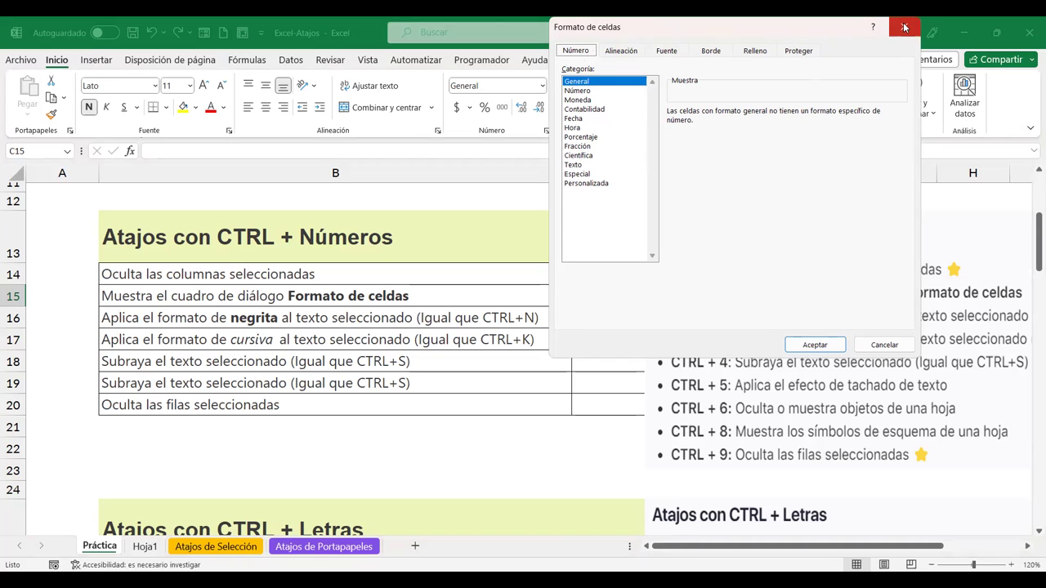
pyautogui.press('Escape')
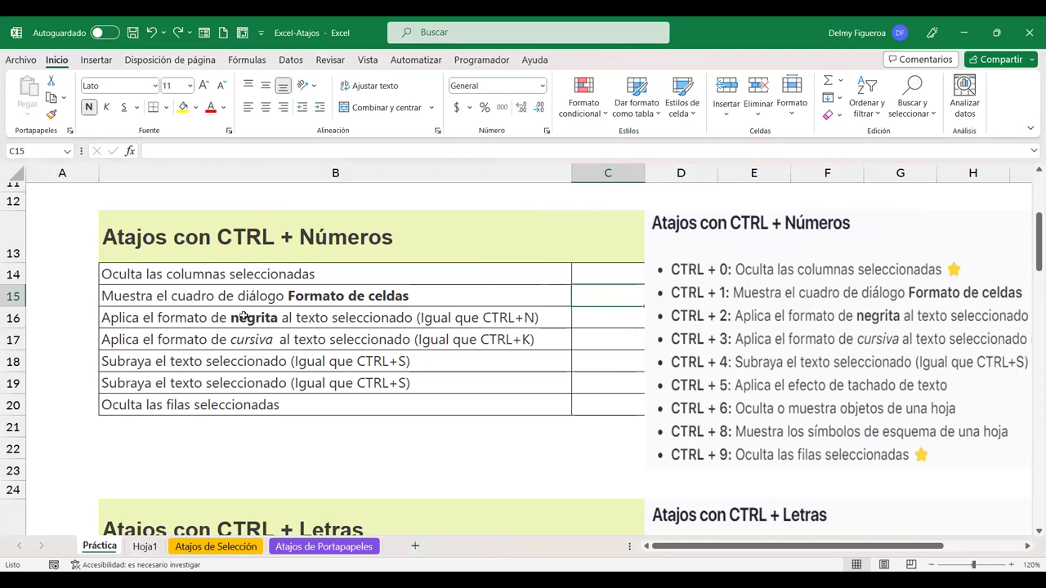
# Toggle bold repeatedly on the bold-format description in cell B16, leaving the whole text bold
pyautogui.click(514, 315)
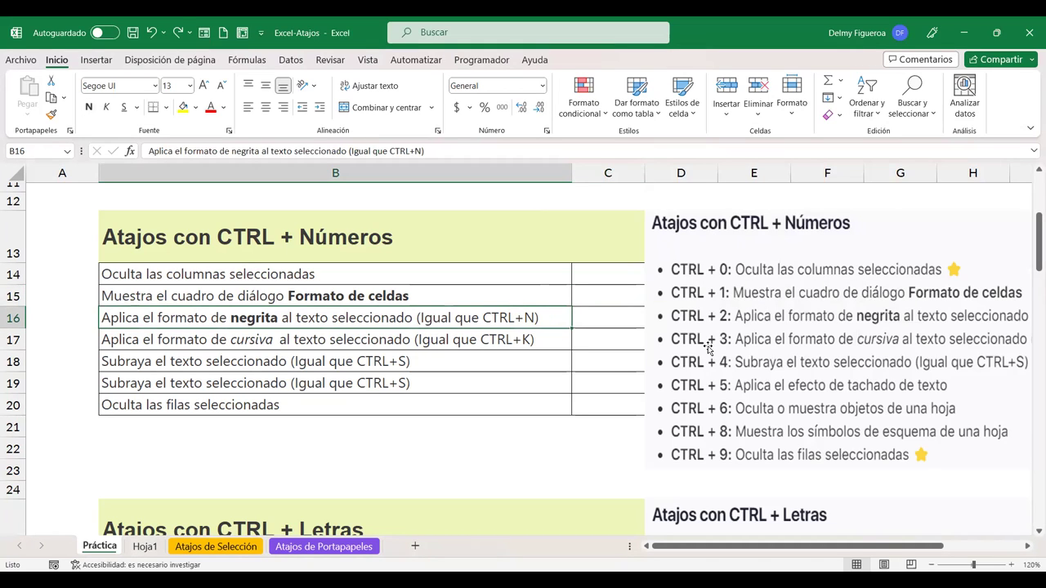
pyautogui.hotkey('ctrl', '2')
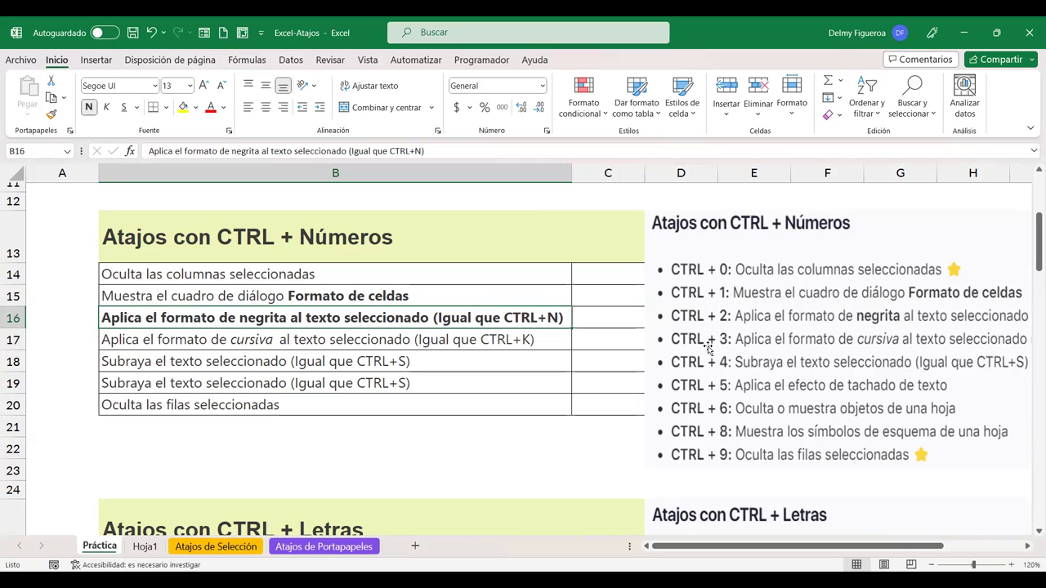
pyautogui.hotkey('ctrl', '2')
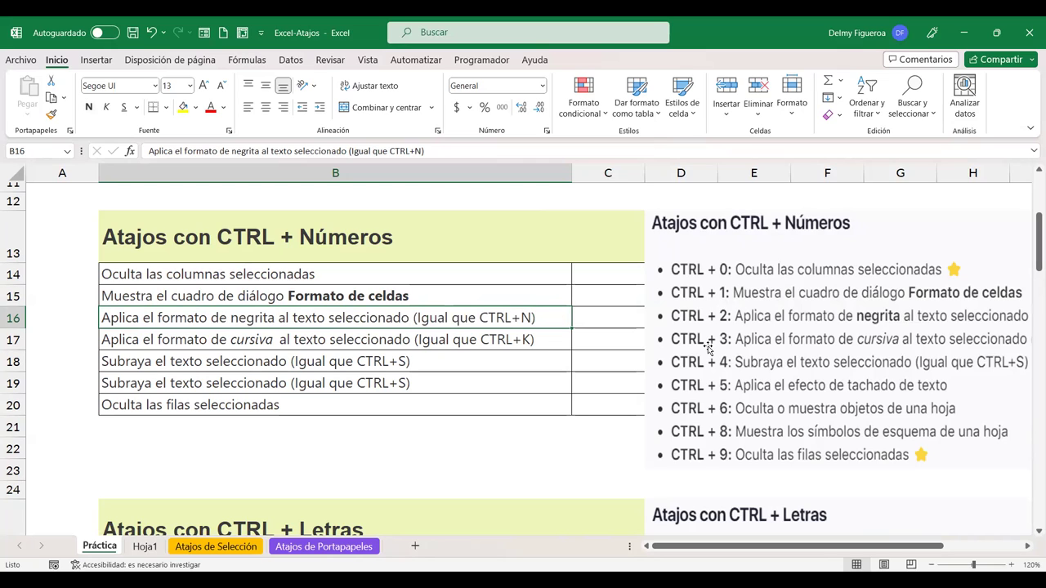
pyautogui.hotkey('ctrl', '2')
pyautogui.hotkey('ctrl', '2')
pyautogui.hotkey('ctrl', '2')
pyautogui.hotkey('ctrl', '2')
pyautogui.hotkey('ctrl', '2')
pyautogui.hotkey('ctrl', '2')
pyautogui.hotkey('ctrl', '2')
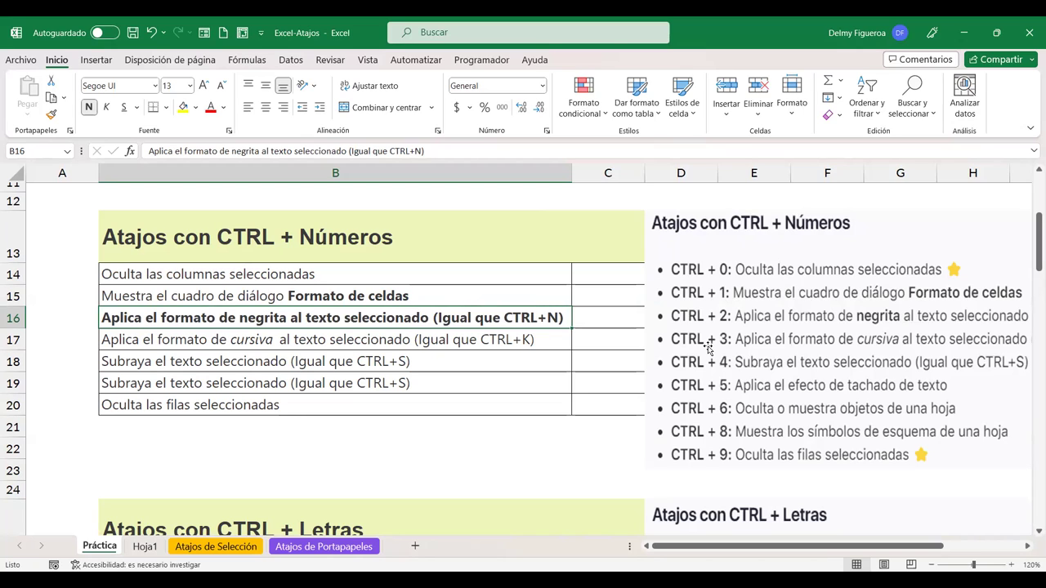
# Toggle italics repeatedly on the cursive-format description in cell B17, leaving the whole text italic
pyautogui.click(539, 336)
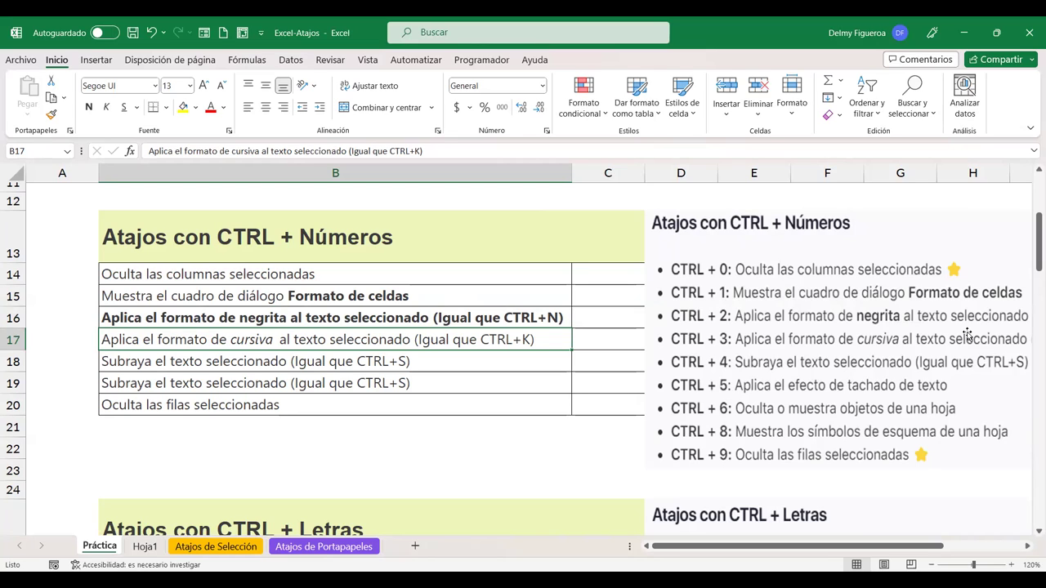
pyautogui.hotkey('ctrl', '3')
pyautogui.hotkey('ctrl', '3')
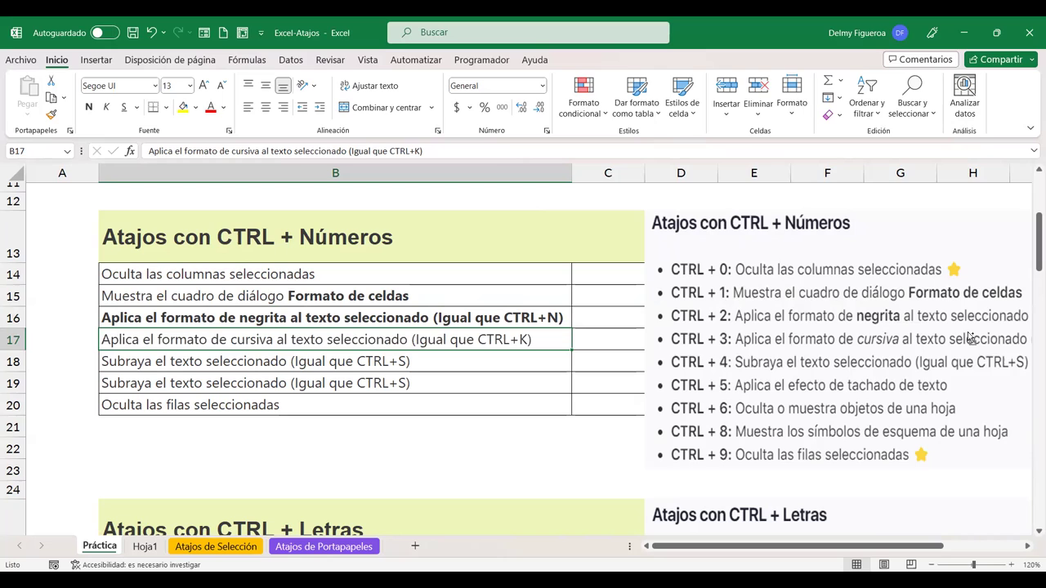
pyautogui.hotkey('ctrl', '3')
pyautogui.hotkey('ctrl', '3')
pyautogui.hotkey('ctrl', '3')
pyautogui.hotkey('ctrl', '3')
pyautogui.hotkey('ctrl', '3')
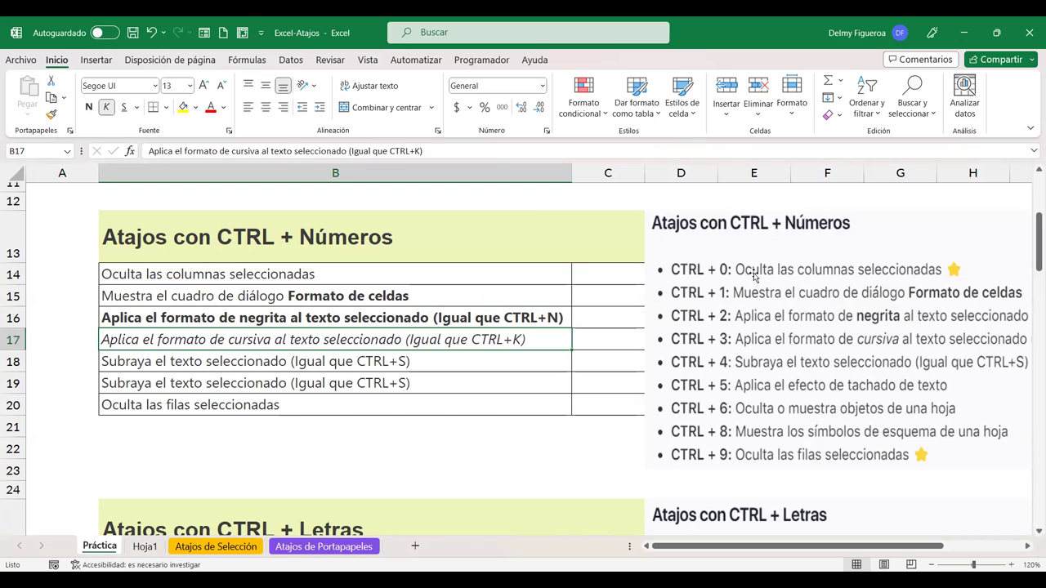
# Toggle underlining repeatedly on the description in cell B18, leaving the text underlined
pyautogui.click(466, 362)
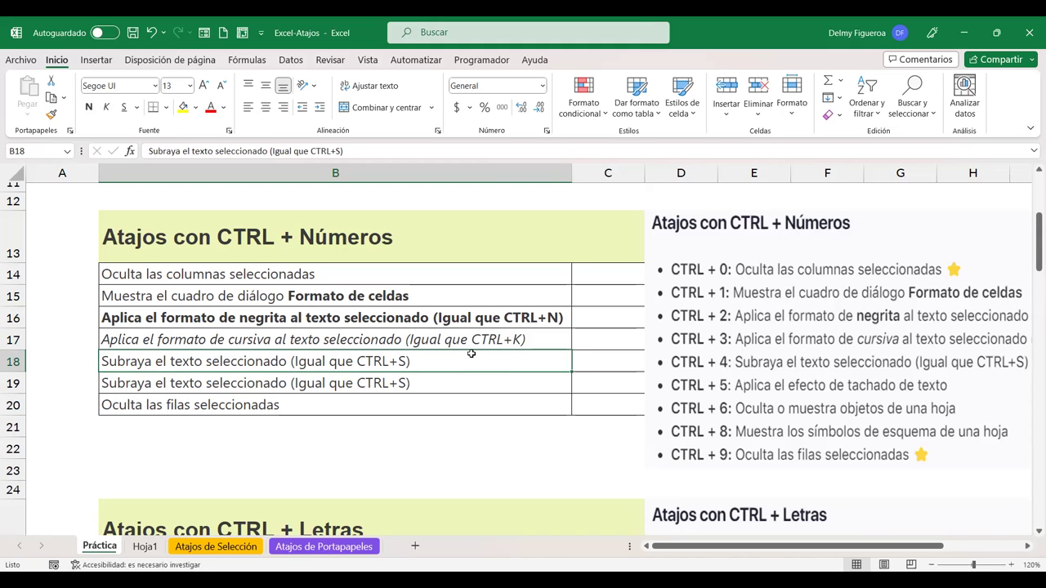
pyautogui.hotkey('ctrl', 's')
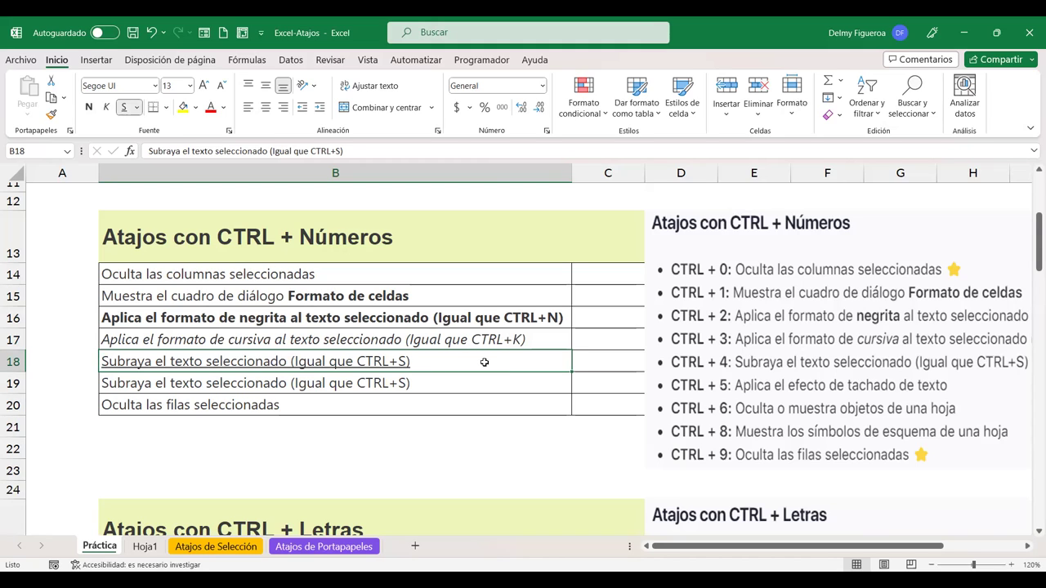
pyautogui.hotkey('ctrl', 's')
pyautogui.hotkey('ctrl', 's')
pyautogui.hotkey('ctrl', 's')
pyautogui.hotkey('ctrl', 's')
pyautogui.hotkey('ctrl', 's')
pyautogui.hotkey('ctrl', 's')
# Apply strikethrough to the second Subraya el texto seleccionado description, in cell B19
pyautogui.click(446, 388)
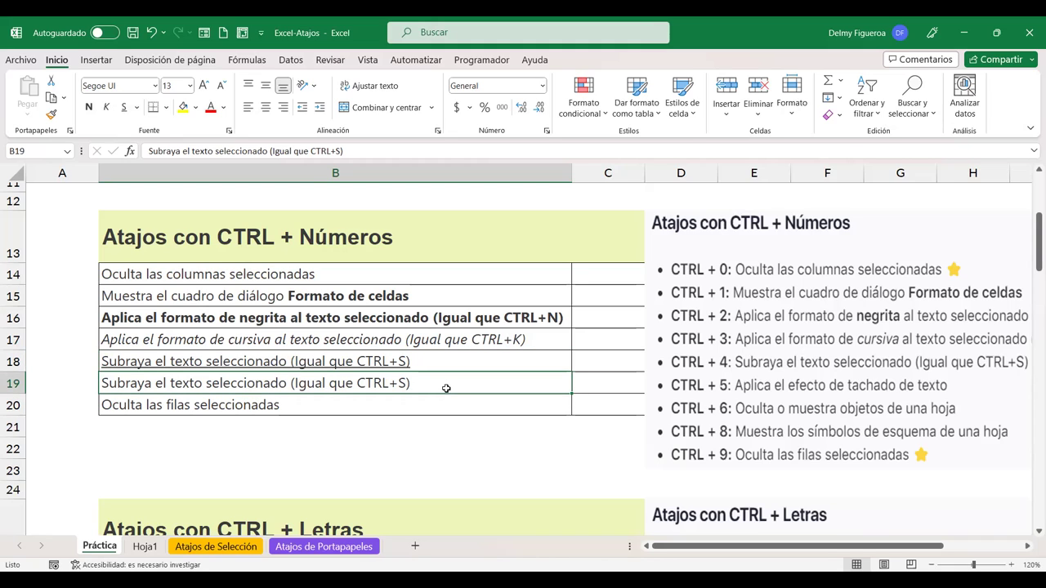
pyautogui.hotkey('ctrl', '5')
# Hide all the objects on the Práctica sheet and show them again
pyautogui.click(753, 344)
pyautogui.press('Delete')
pyautogui.click(741, 225)
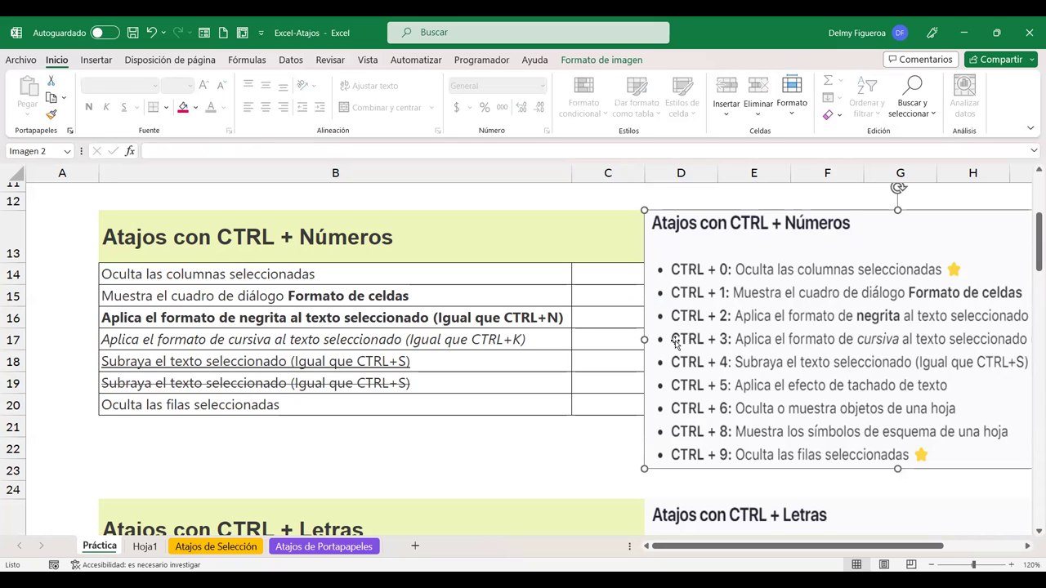
pyautogui.click(574, 429)
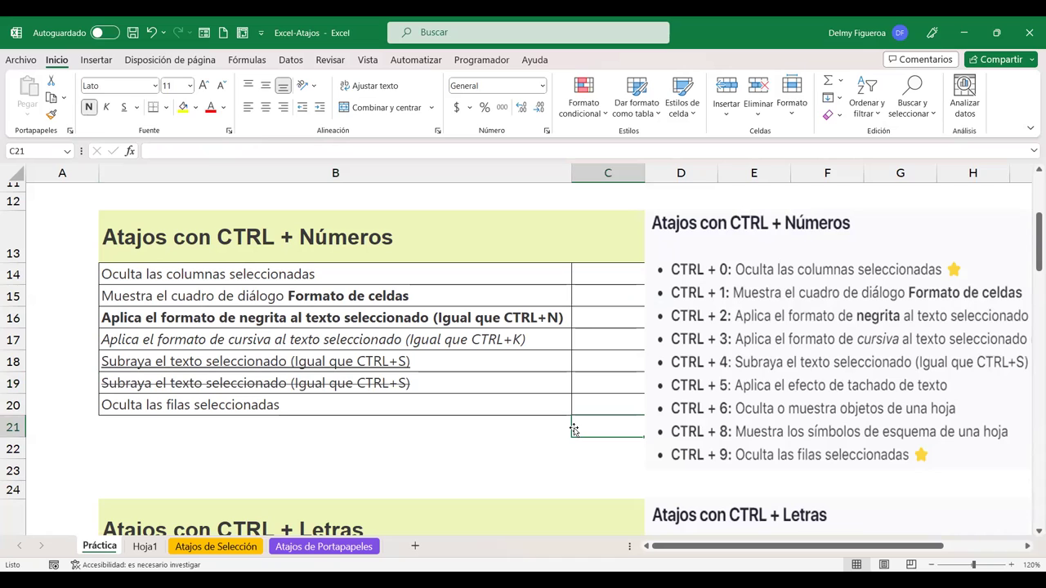
pyautogui.hotkey('ctrl', '6')
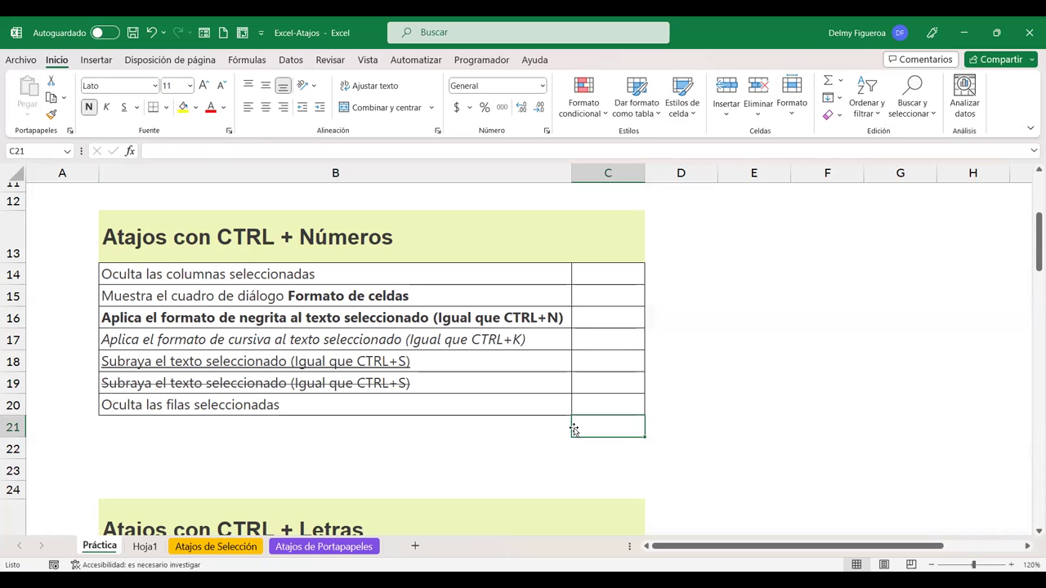
pyautogui.hotkey('ctrl', '6')
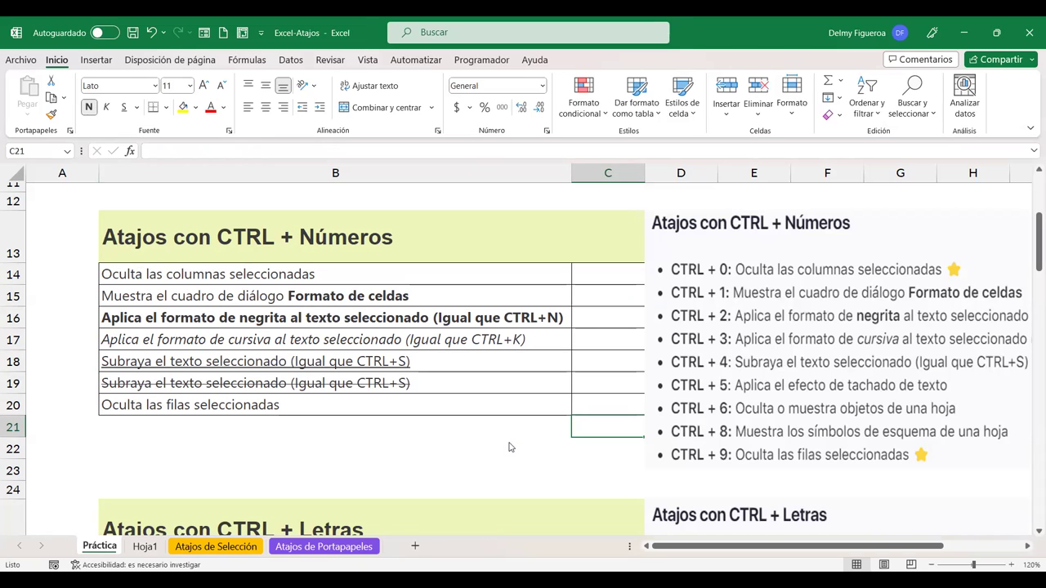
# Try to show the sheet's outline symbols, accepting the offer to create an outline
pyautogui.hotkey('ctrl', '8')
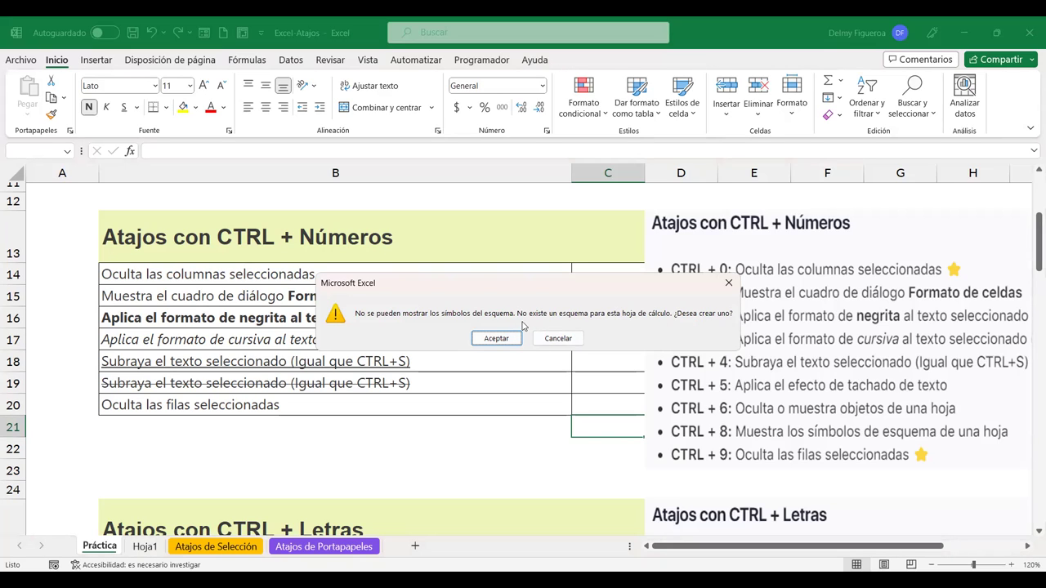
pyautogui.press('Return')
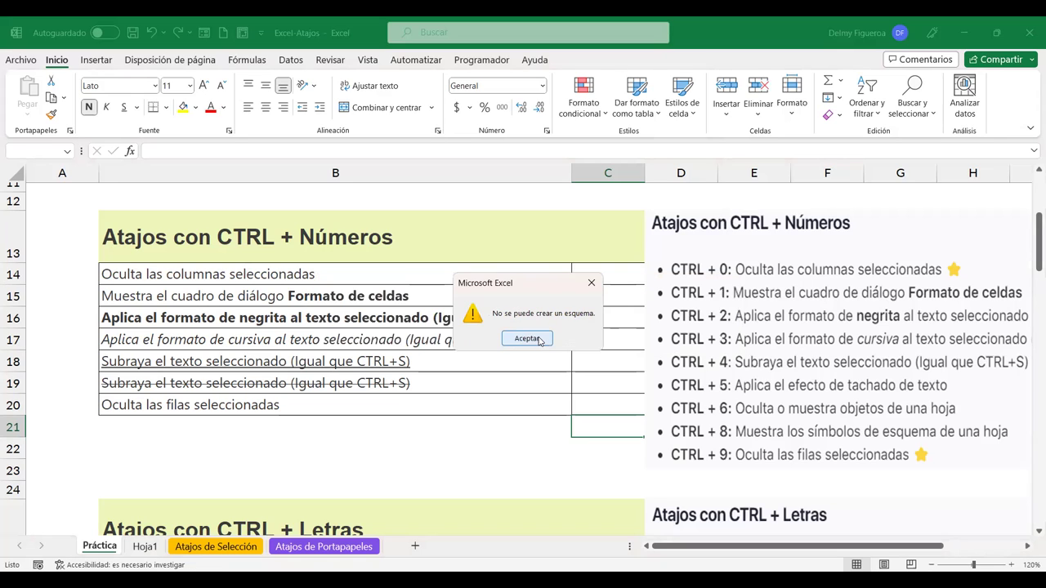
pyautogui.press('Return')
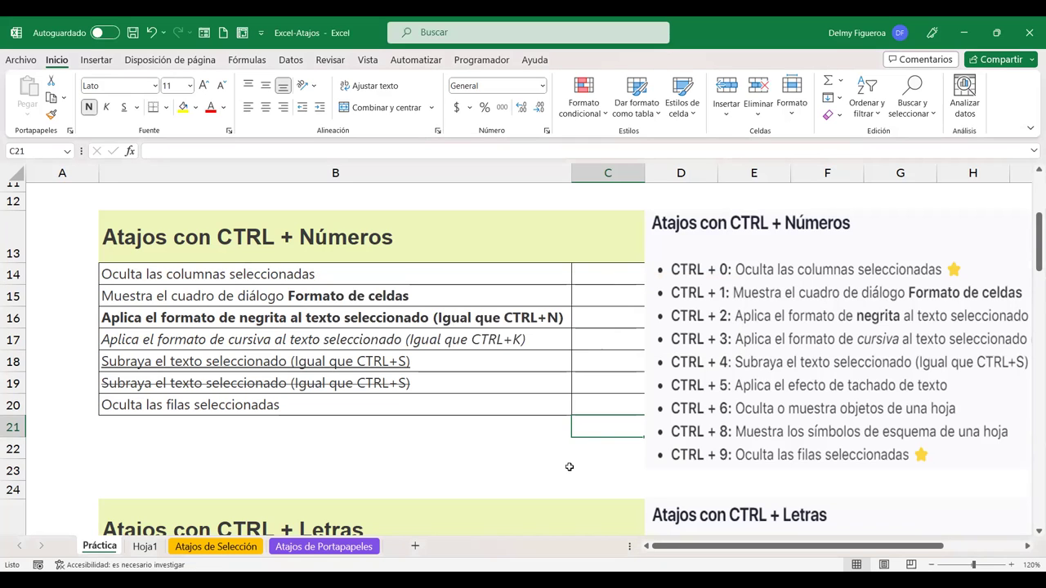
# Hide row 21 below the Atajos con CTRL + Números table, and unhide it from the selected neighbouring rows 20 and 22
pyautogui.click(485, 431)
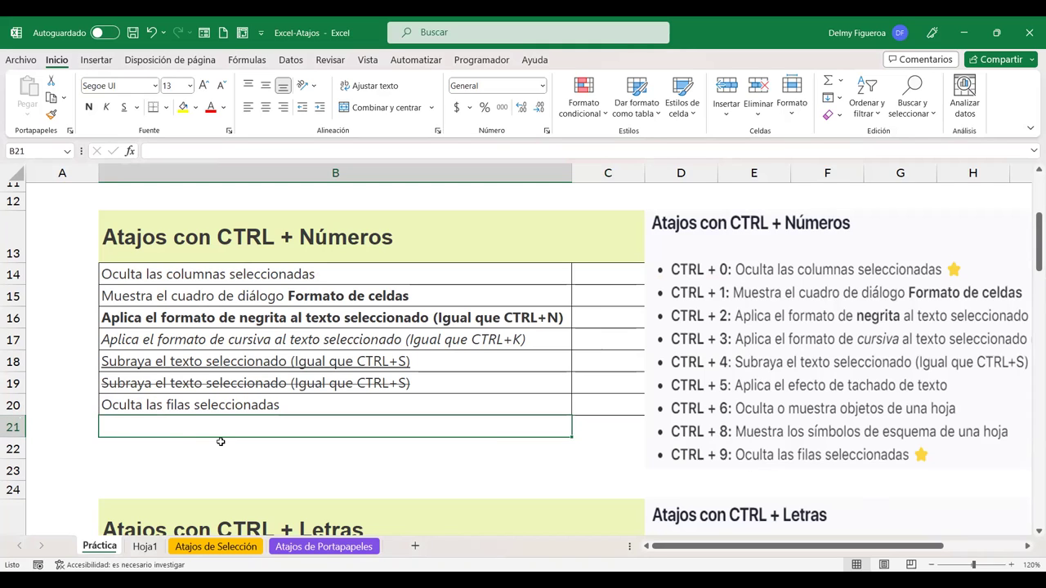
pyautogui.hotkey('ctrl', '9')
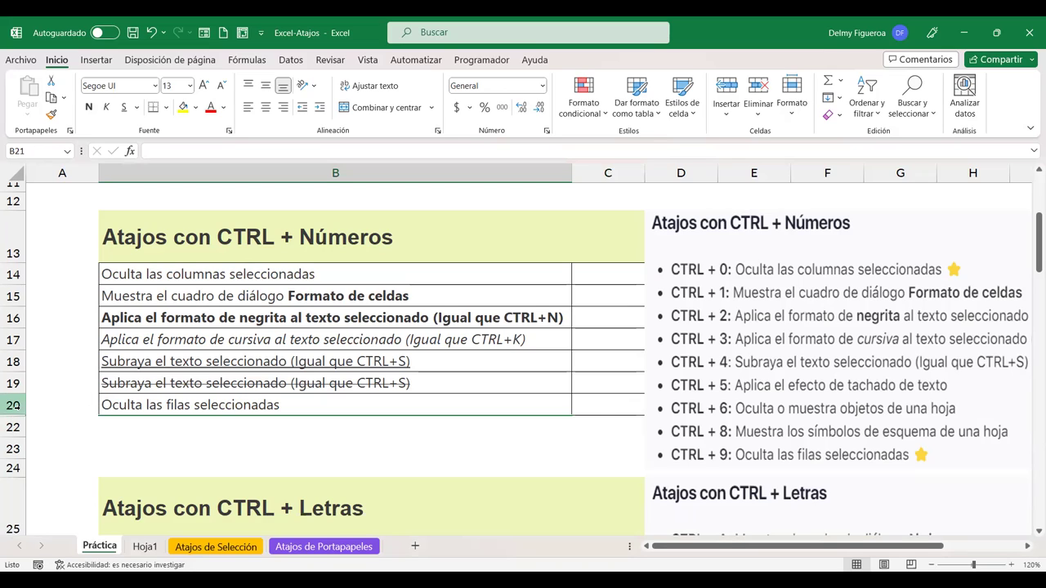
pyautogui.click(18, 406)
pyautogui.moveTo(12, 417); pyautogui.dragTo(13, 425)
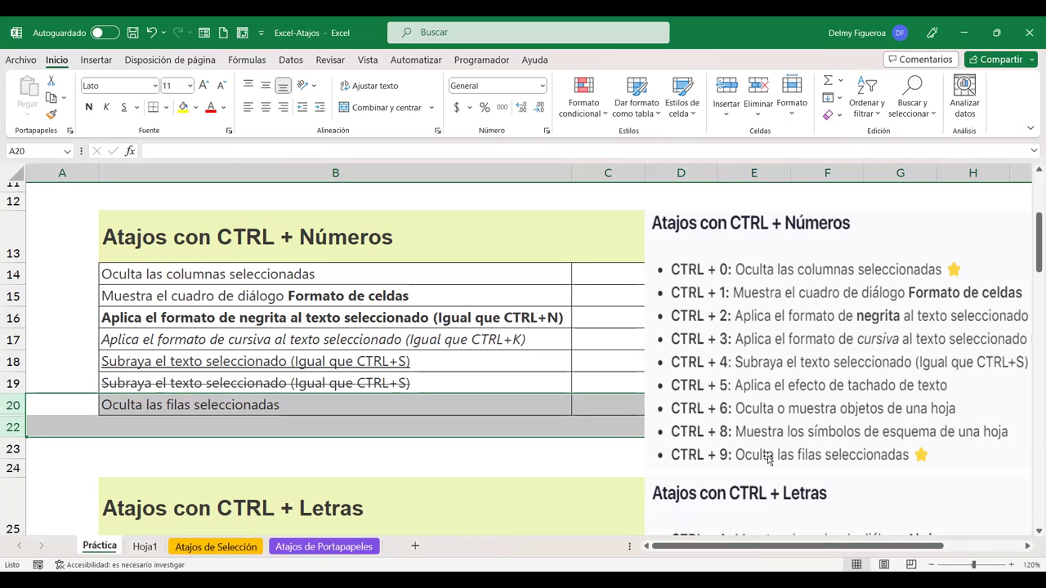
pyautogui.rightClick(14, 412)
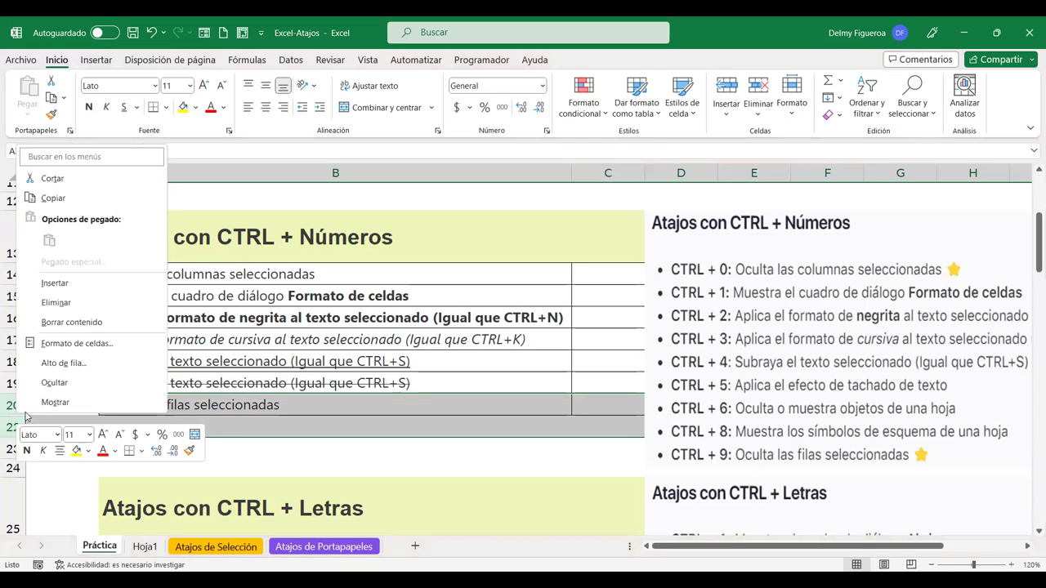
pyautogui.click(73, 403)
pyautogui.click(219, 424)
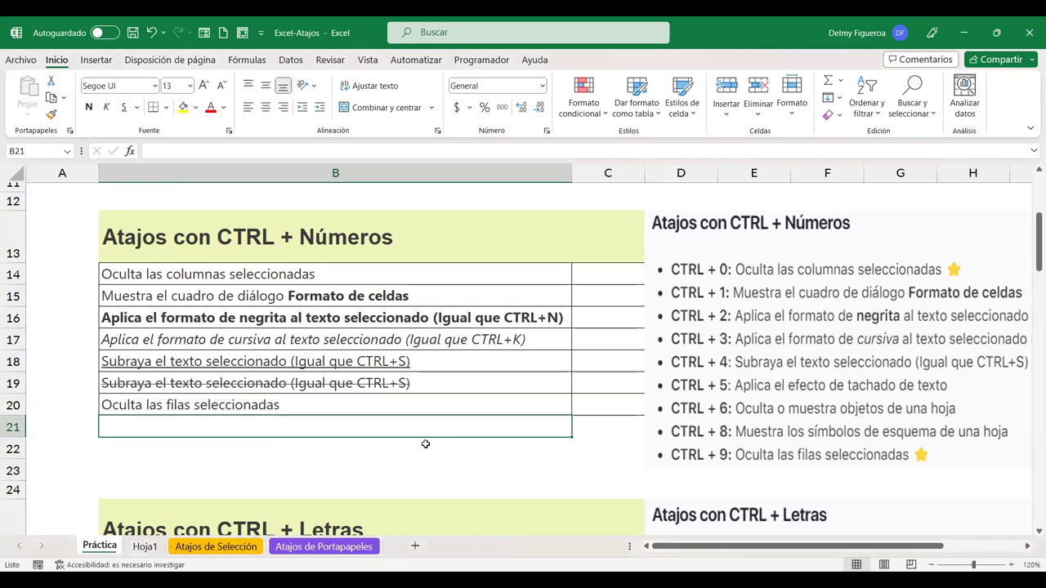
# Display the Abrir page and the Buscar y reemplazar dialog from cell B26, returning to the Práctica sheet after each
pyautogui.scroll(-3, 443, 440)
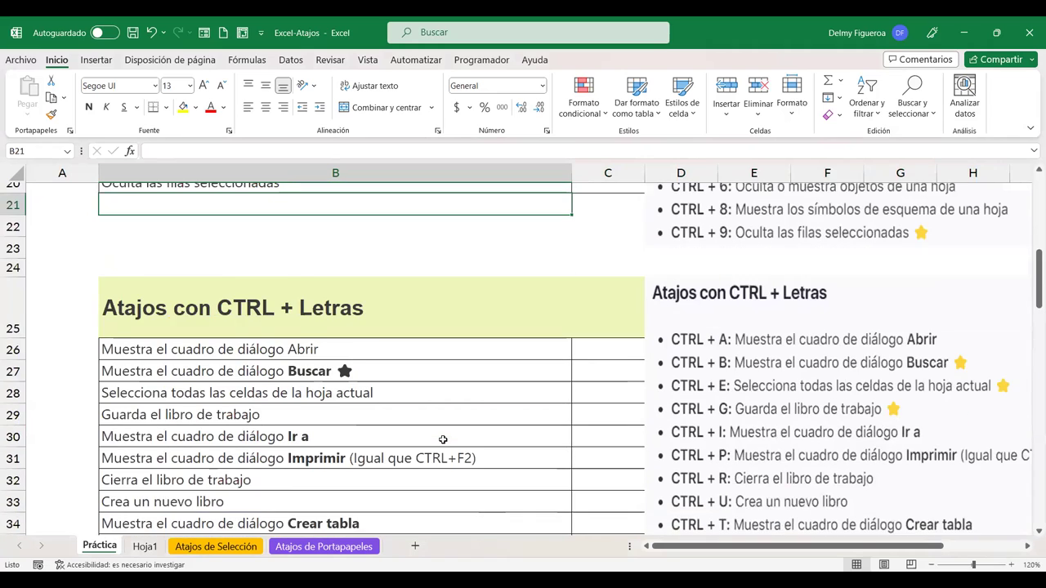
pyautogui.scroll(-1, 442, 439)
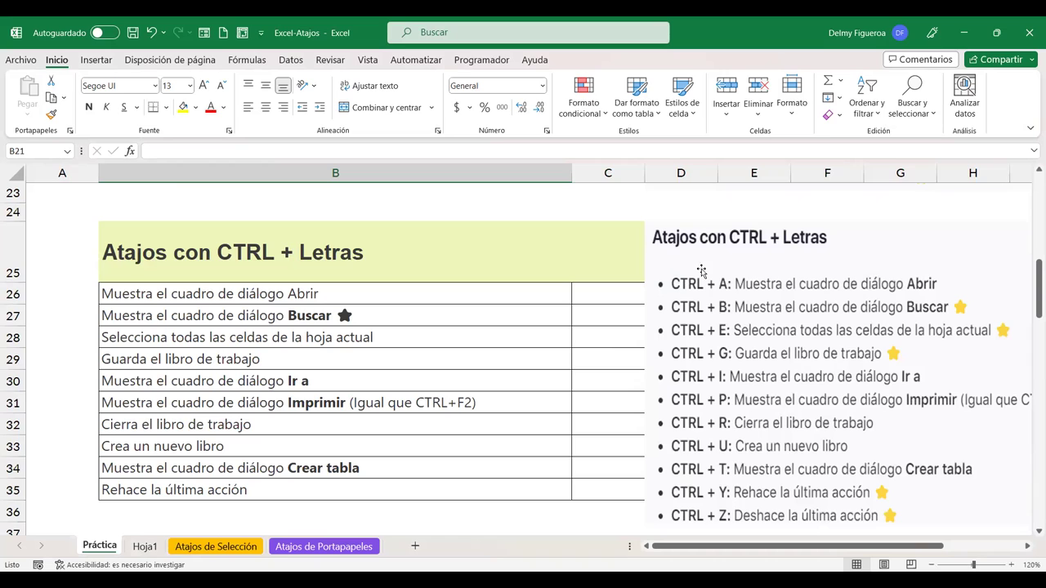
pyautogui.click(506, 290)
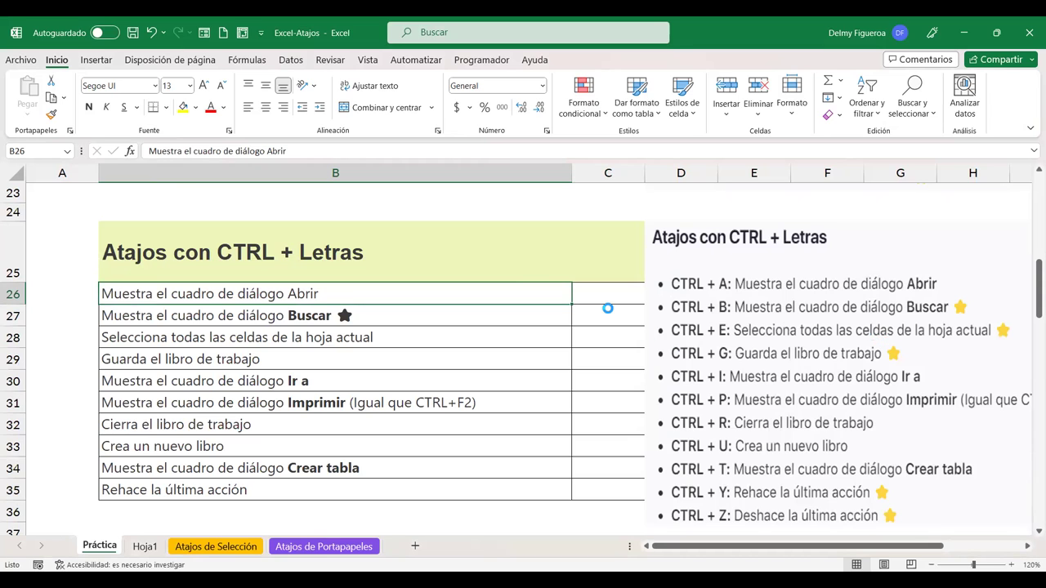
pyautogui.hotkey('ctrl', 'a')
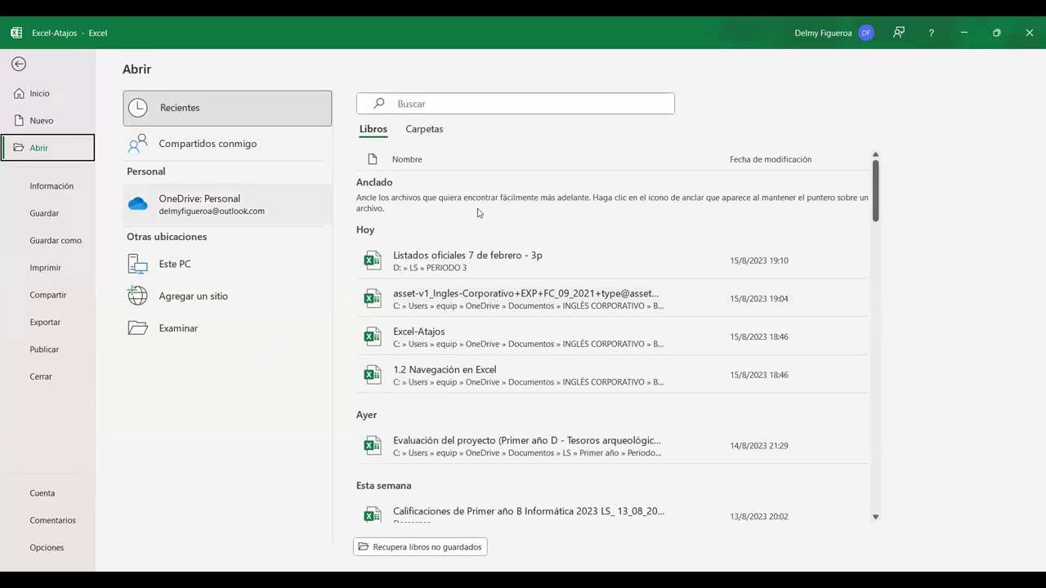
pyautogui.click(550, 336)
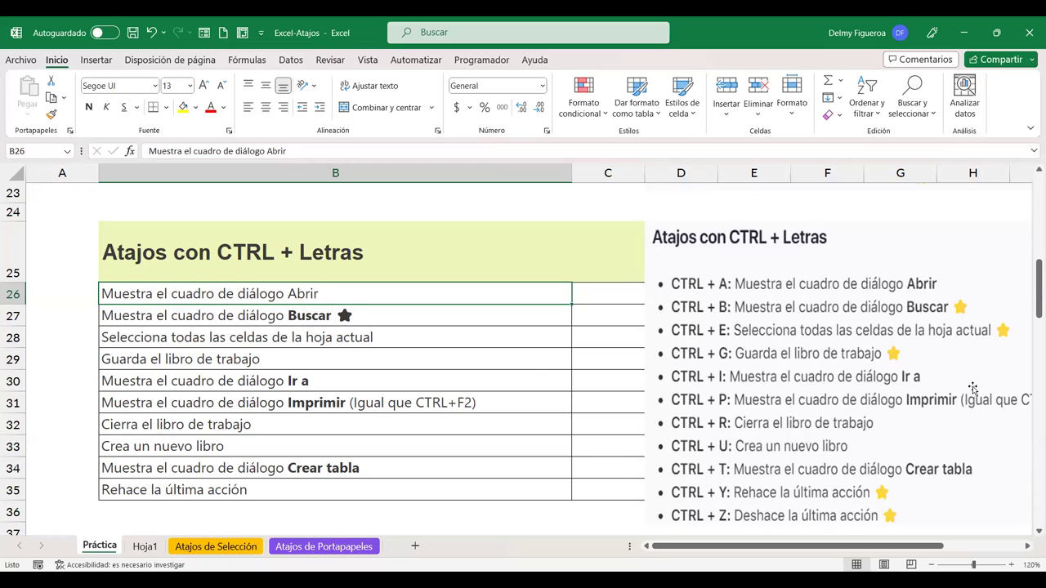
pyautogui.hotkey('ctrl', 'b')
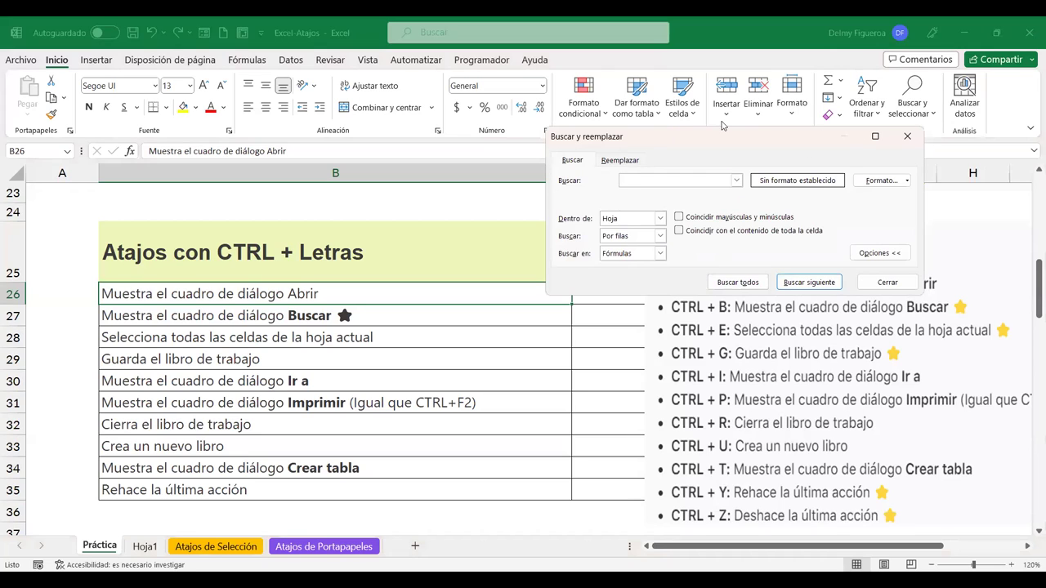
pyautogui.click(878, 283)
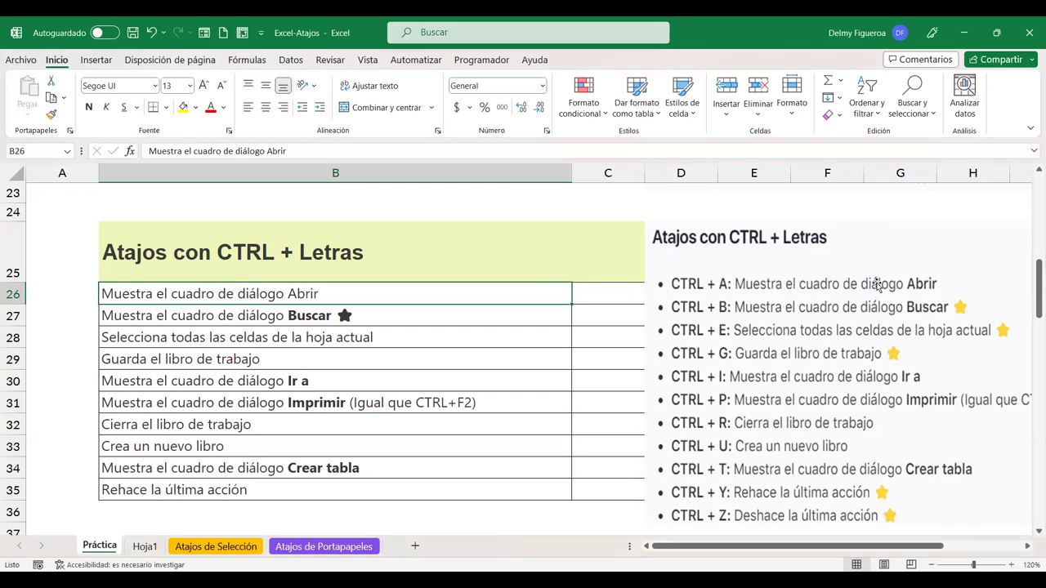
# Select the whole Atajos con CTRL + Letras block from cell B29, reduce the selection to B29 and save the workbook
pyautogui.click(449, 357)
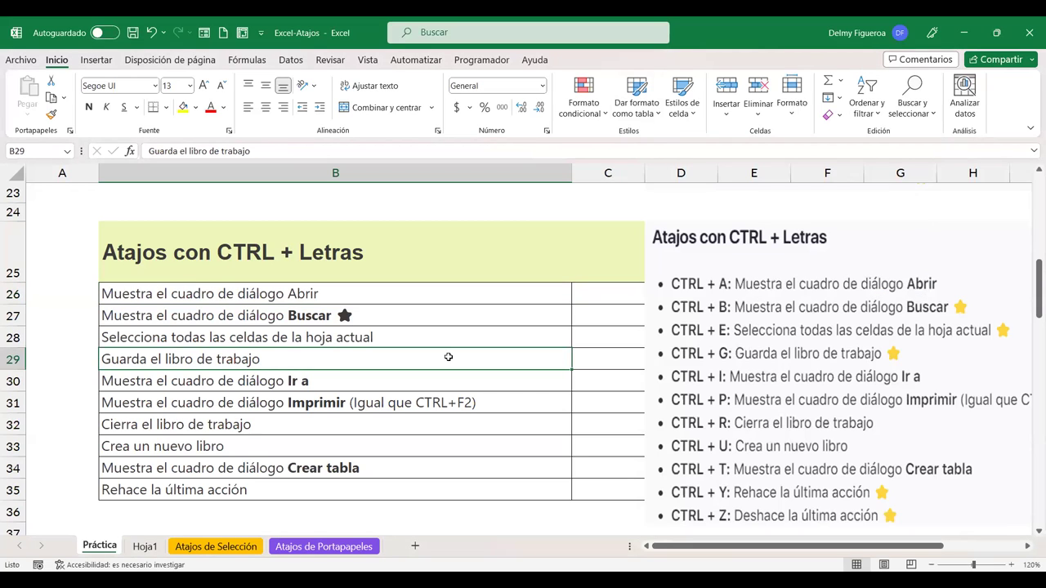
pyautogui.hotkey('ctrl', 'a')
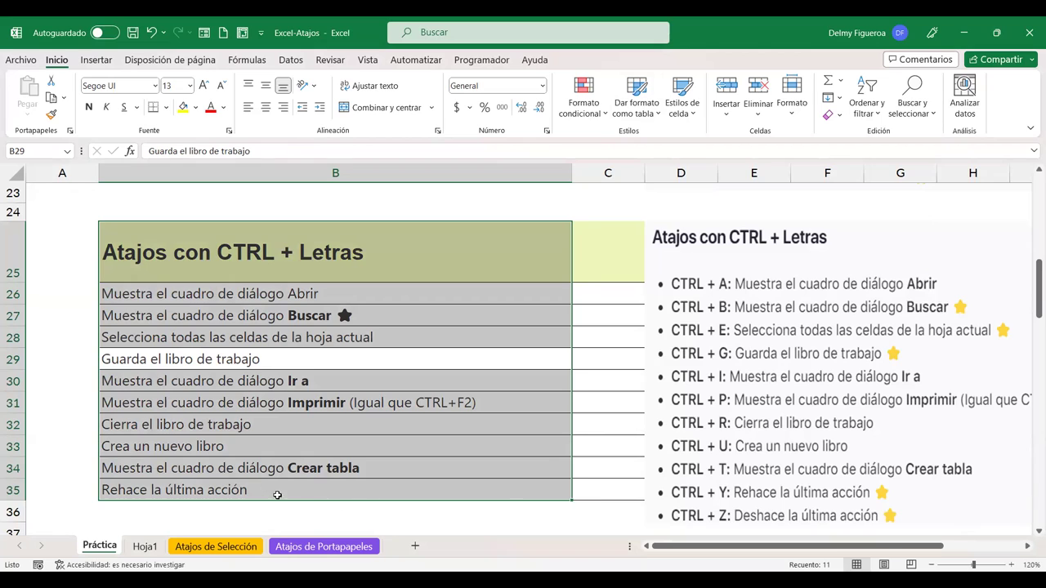
pyautogui.click(399, 359)
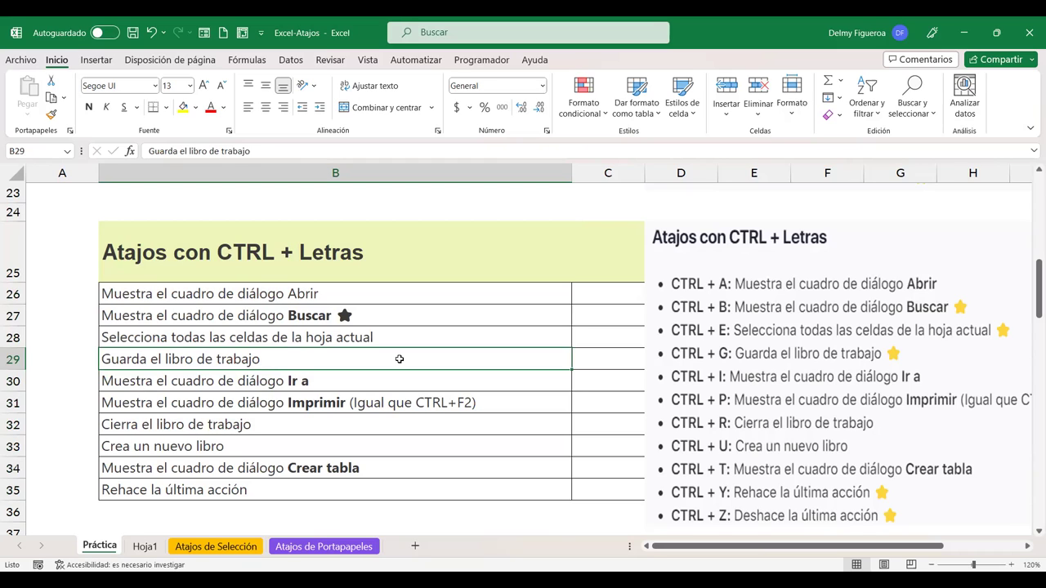
pyautogui.hotkey('ctrl', 'g')
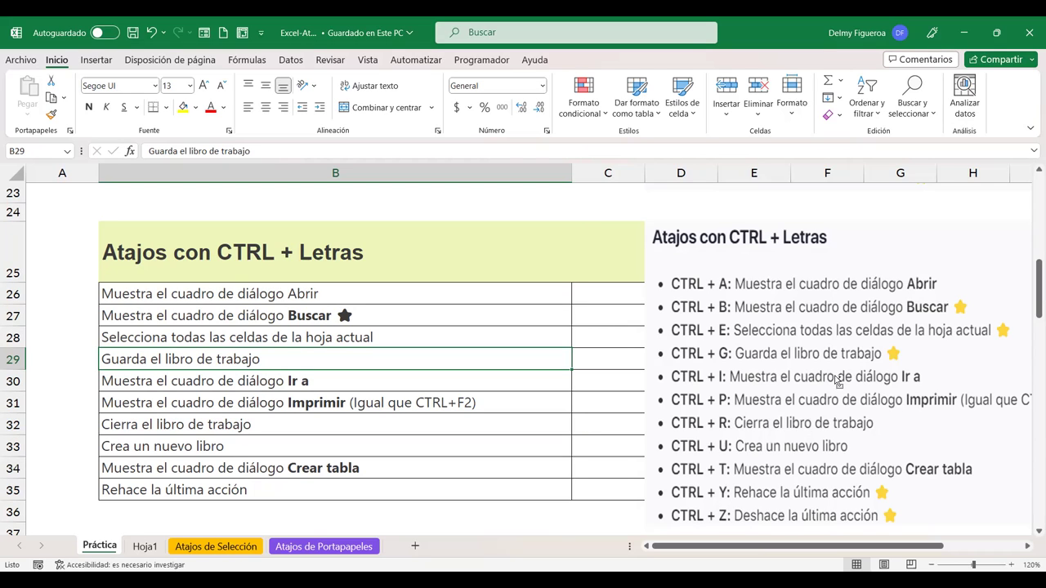
# Display the Ir a dialog and cancel it, and display the Imprimir page and leave it without printing
pyautogui.hotkey('ctrl', 'i')
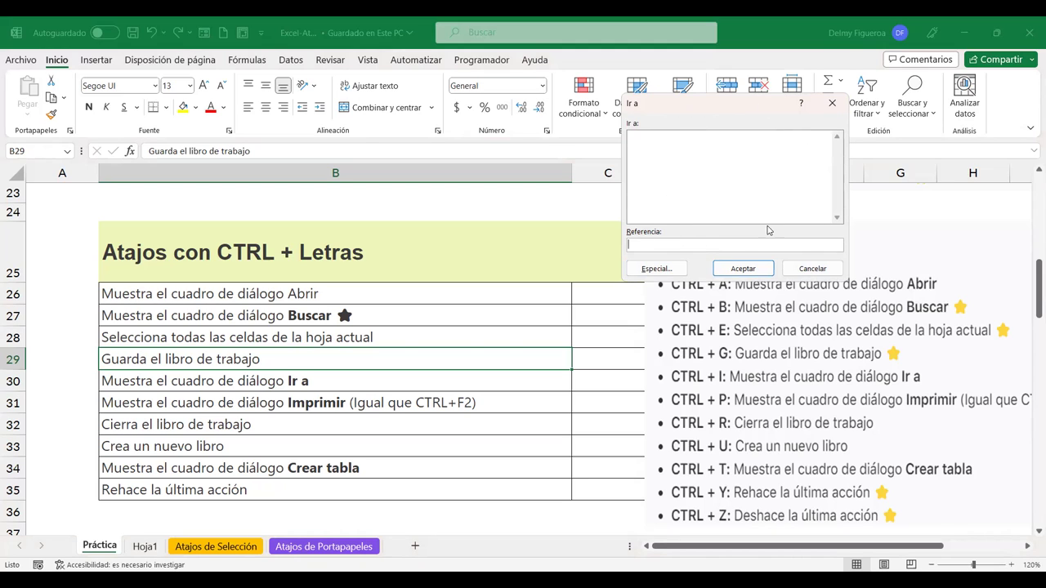
pyautogui.click(817, 268)
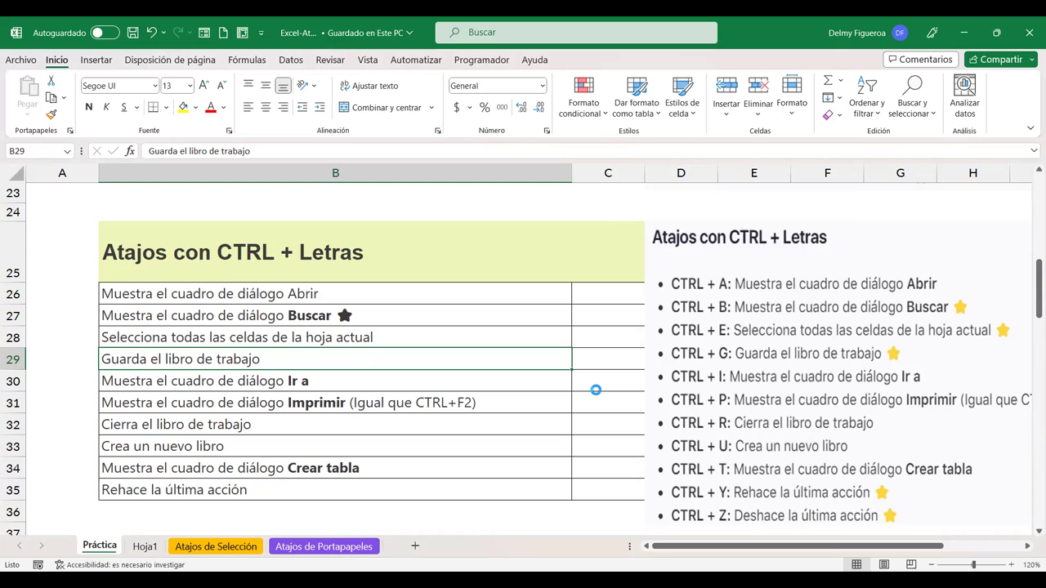
pyautogui.hotkey('ctrl', 'p')
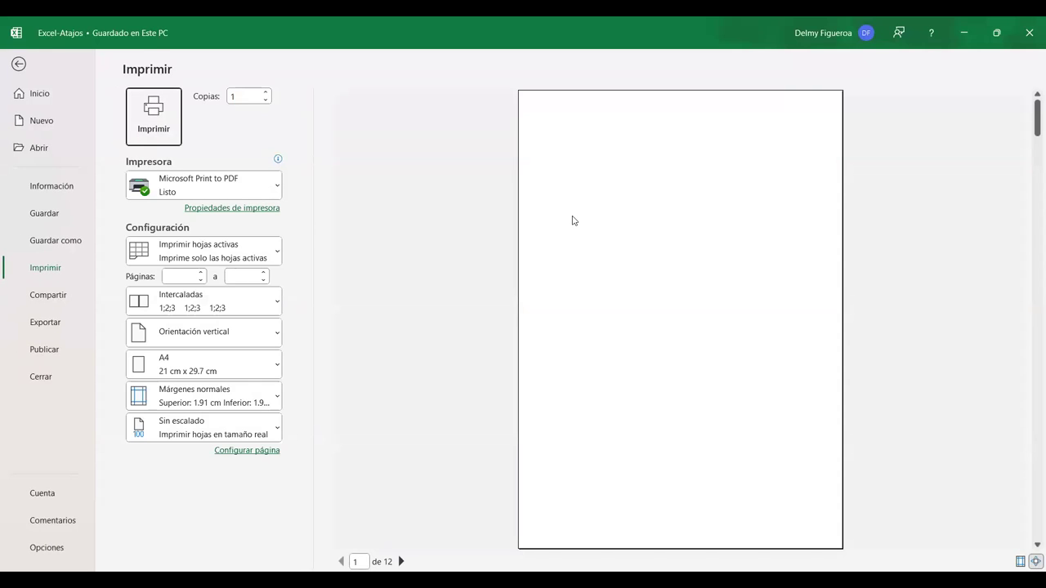
pyautogui.press('Escape')
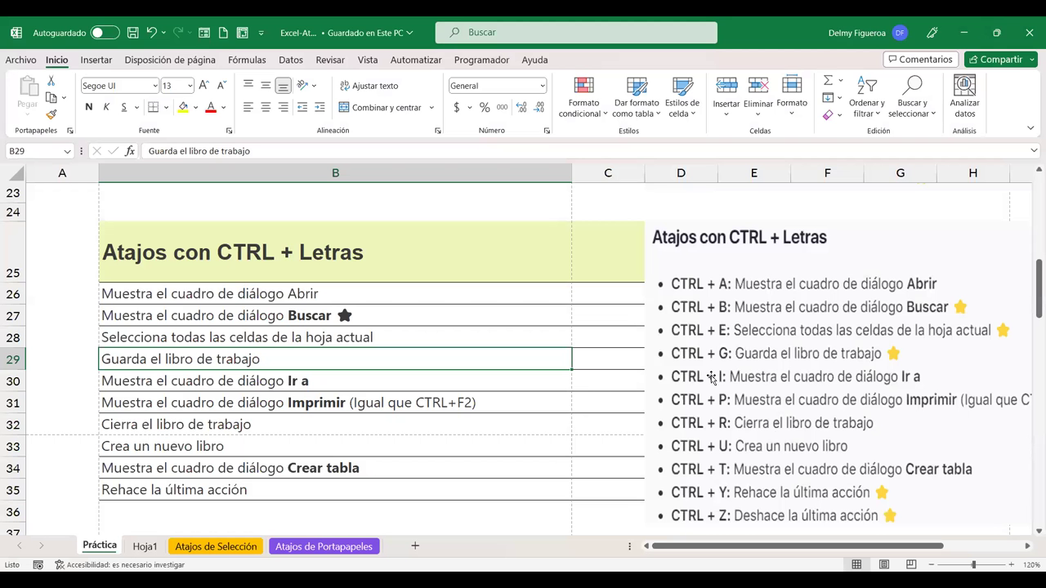
# Display the Crear tabla dialog from cell B31, cancel it without creating a table, and select cell B29
pyautogui.click(604, 411)
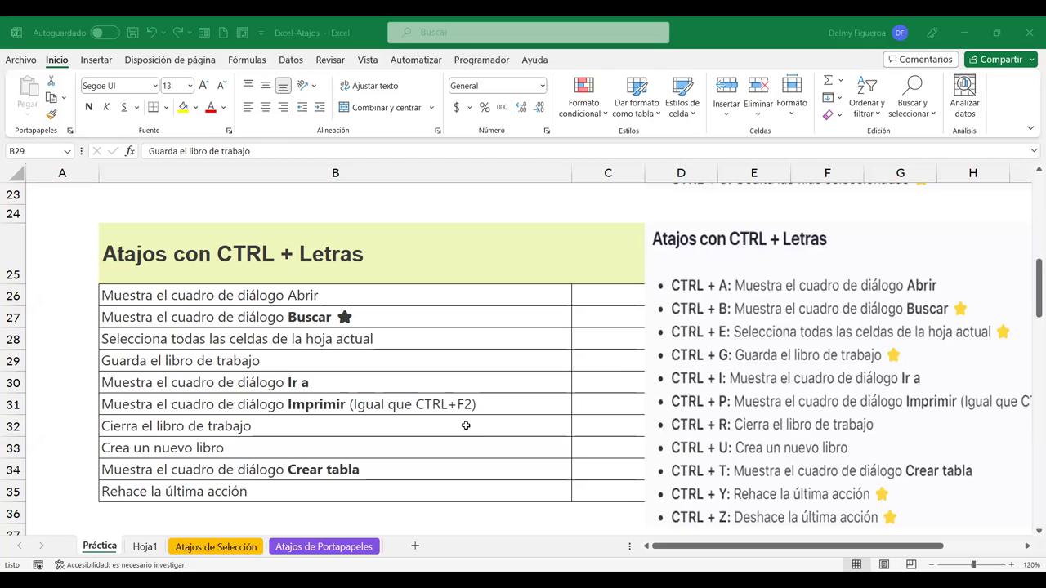
pyautogui.click(515, 412)
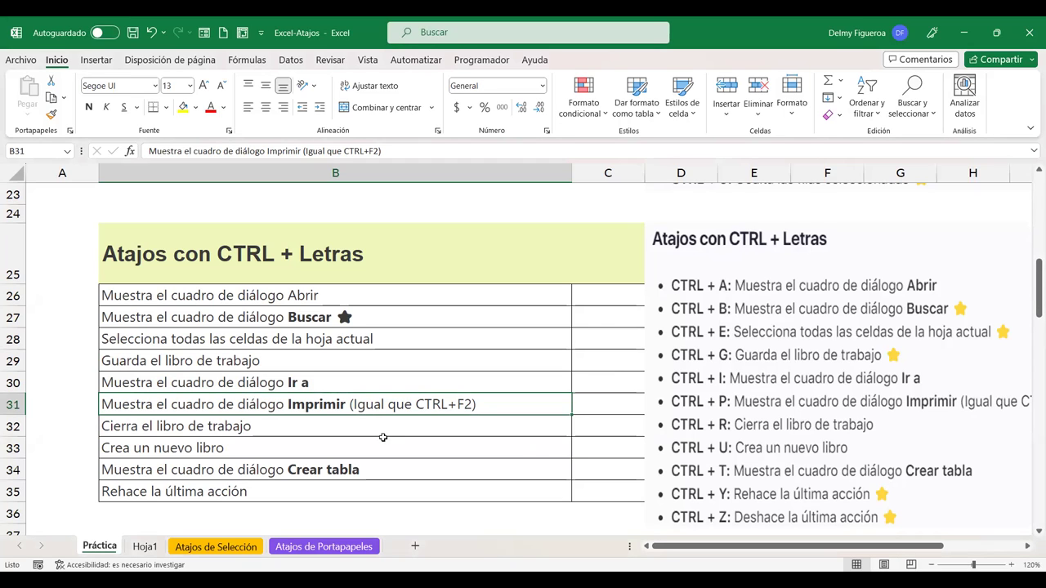
pyautogui.hotkey('ctrl', 't')
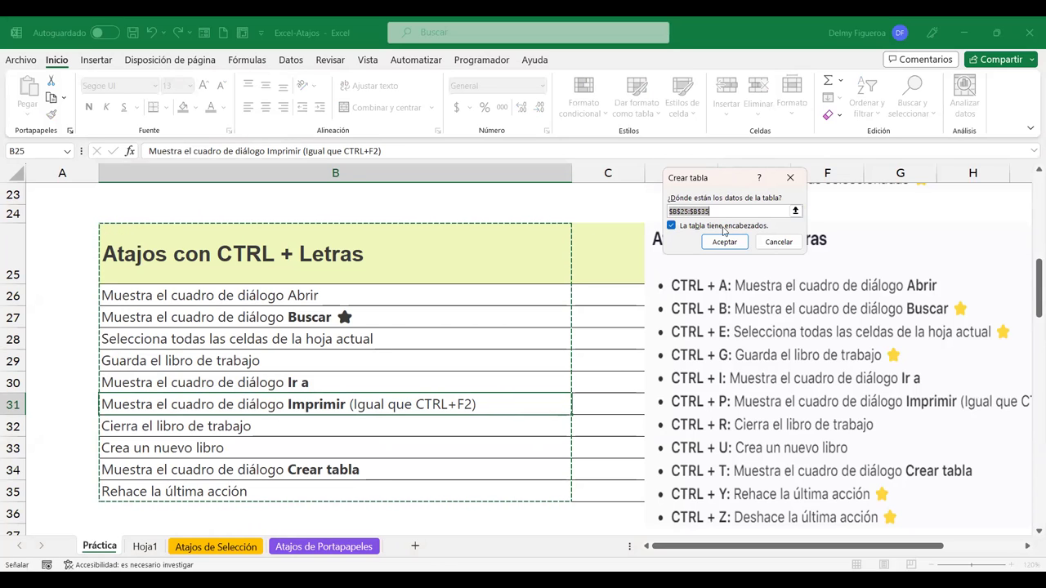
pyautogui.press('Escape')
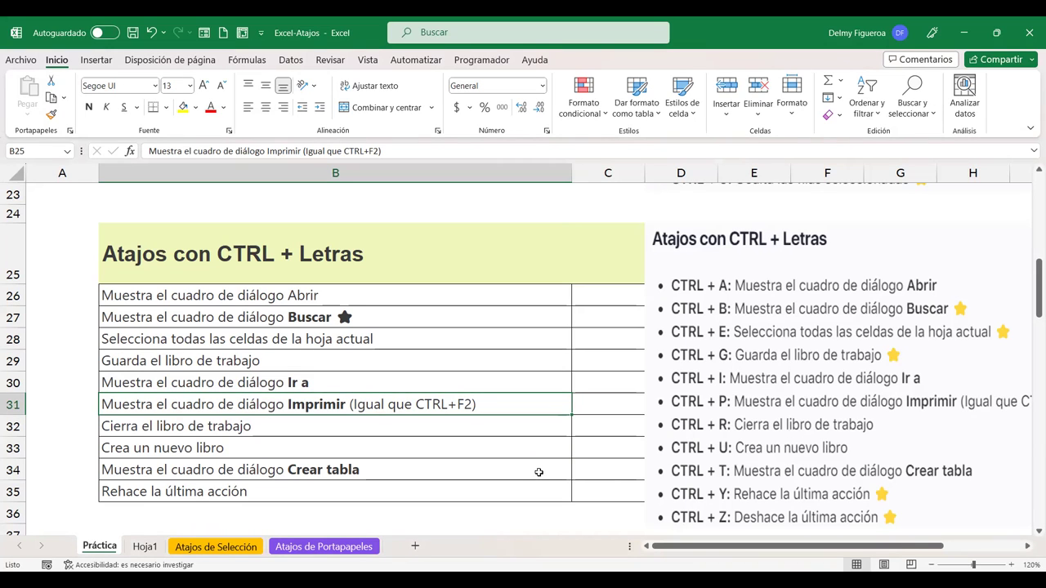
pyautogui.click(513, 467)
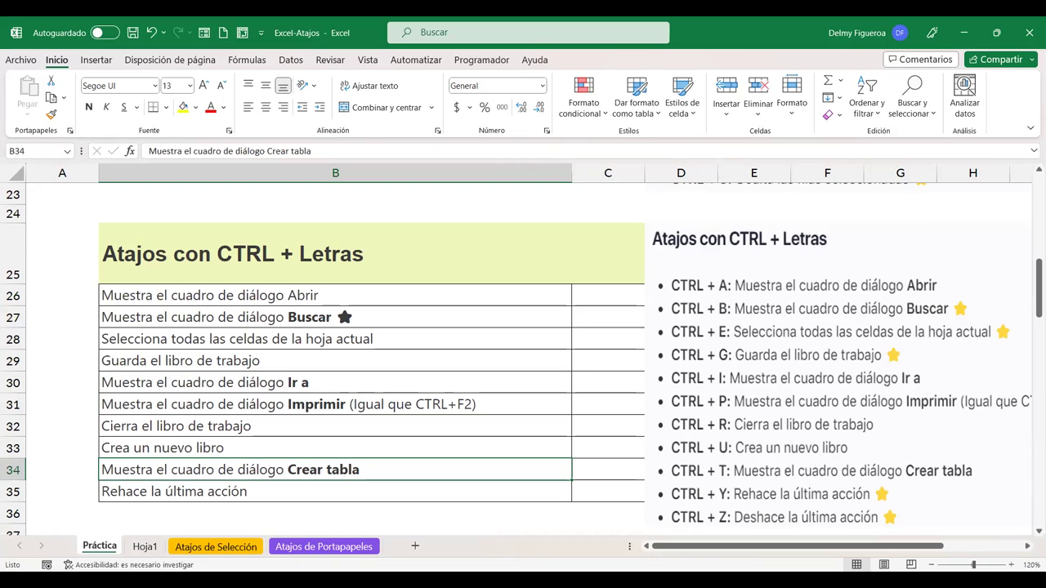
pyautogui.click(514, 351)
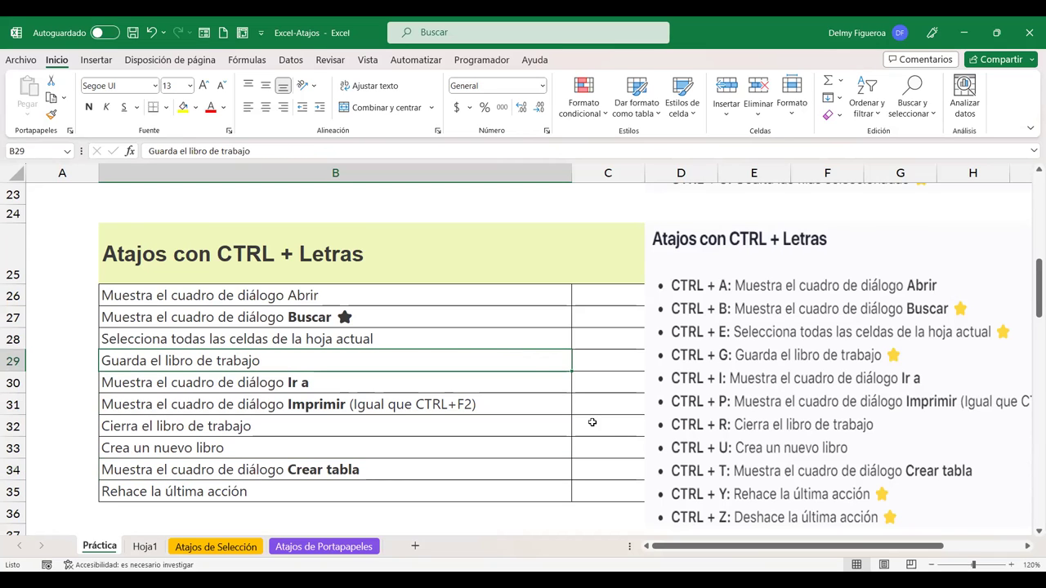
# Look over the rest of the Atajos con CTRL + Letras table and the Atajos con SHIFT table below it
pyautogui.scroll(-1, 592, 423)
pyautogui.click(503, 462)
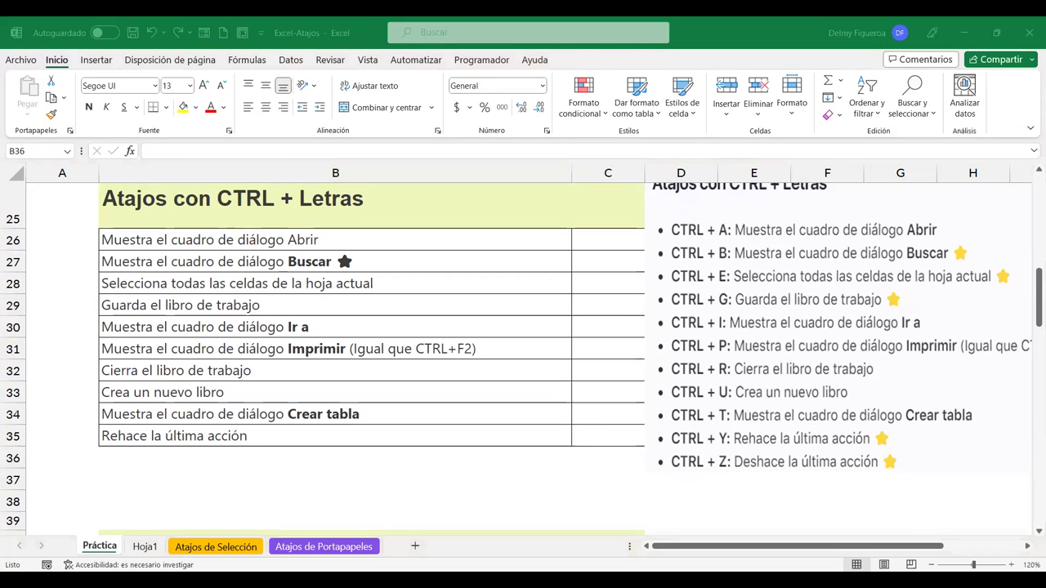
pyautogui.scroll(-3, 553, 479)
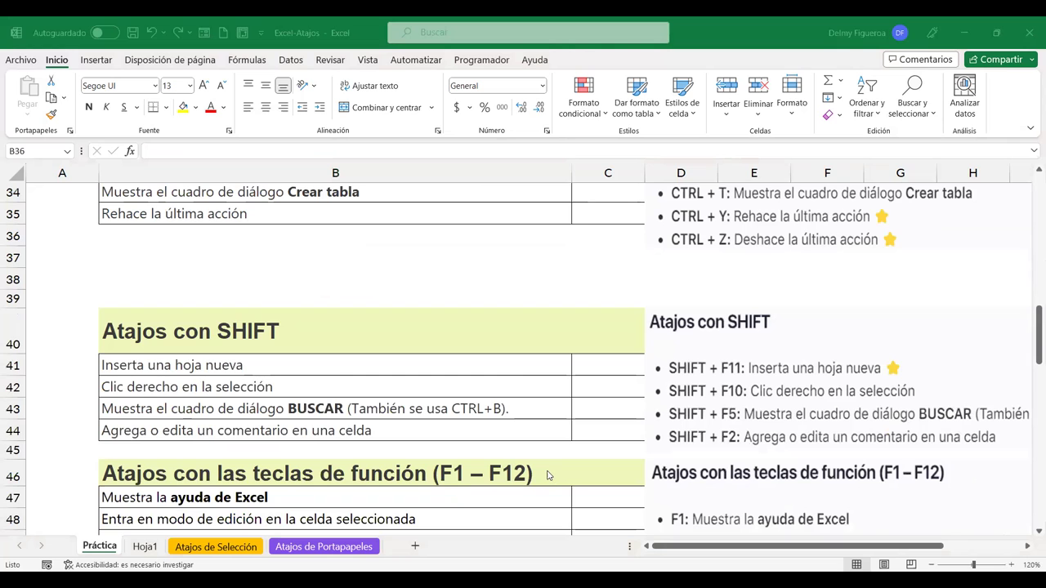
pyautogui.scroll(-3, 550, 454)
pyautogui.scroll(6, 551, 454)
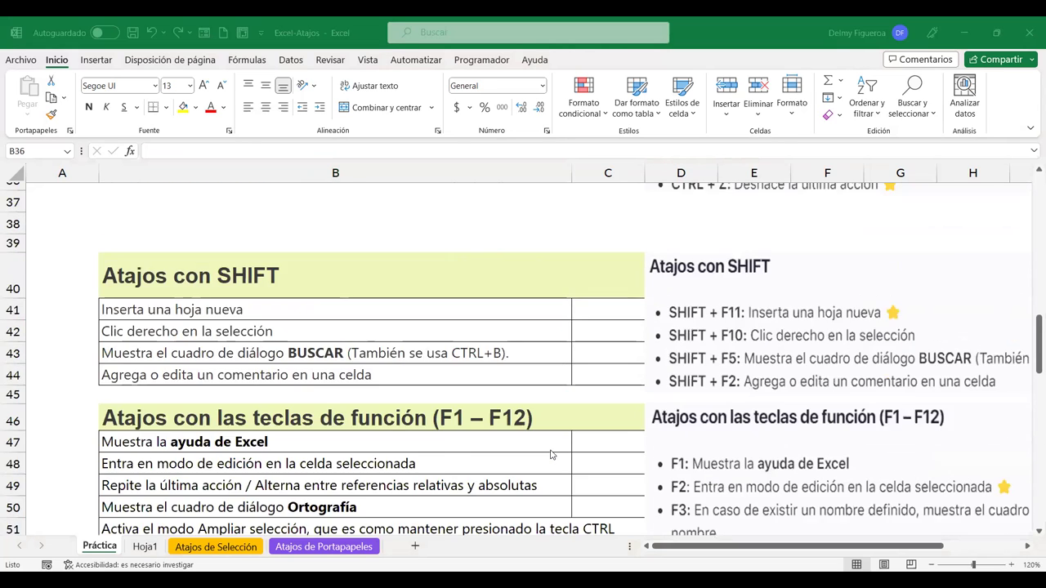
pyautogui.scroll(-2, 546, 413)
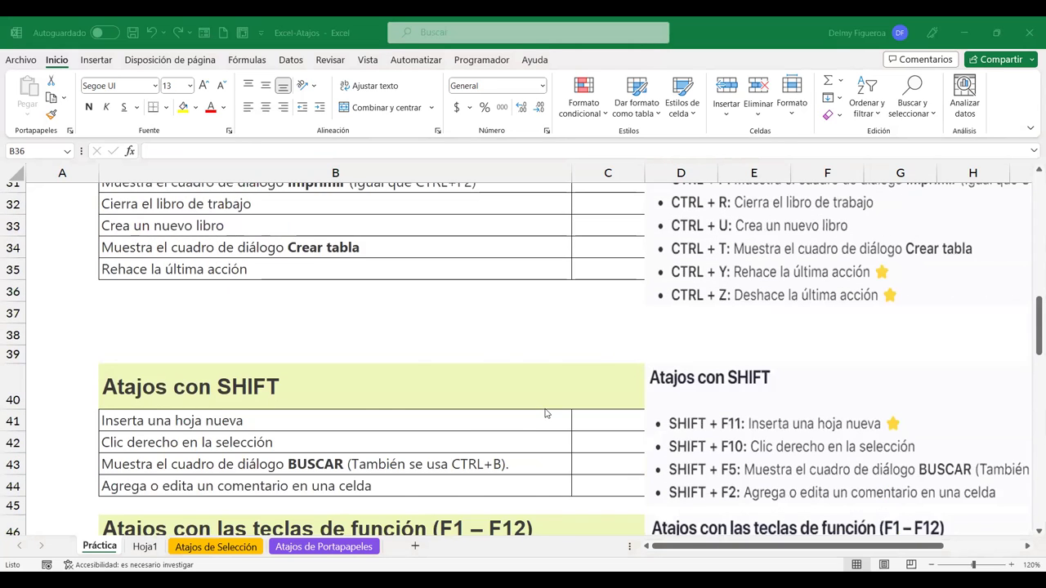
pyautogui.scroll(-2, 546, 413)
pyautogui.scroll(4, 546, 413)
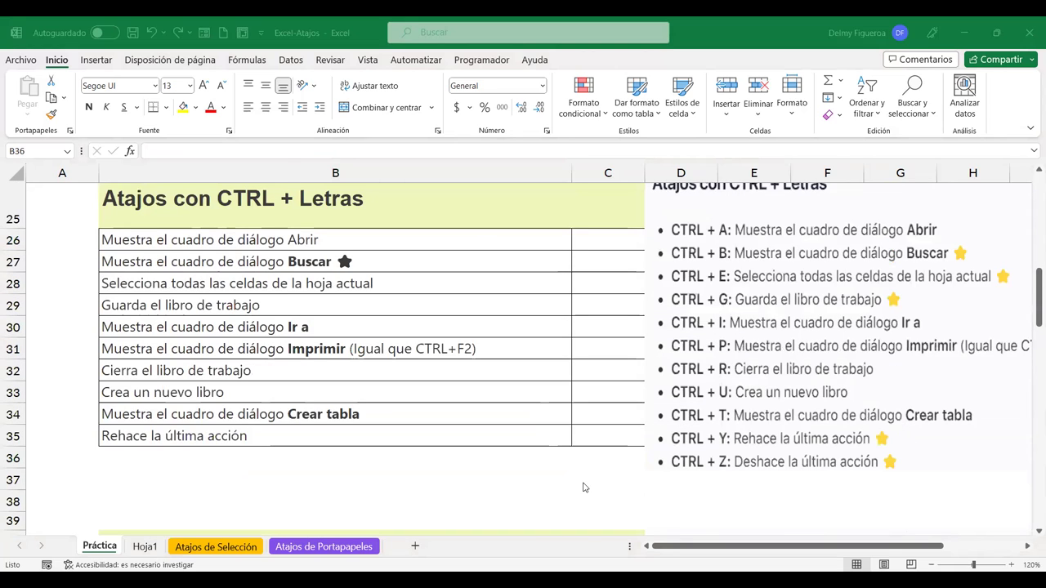
pyautogui.hotkey('alt', 'Tab')
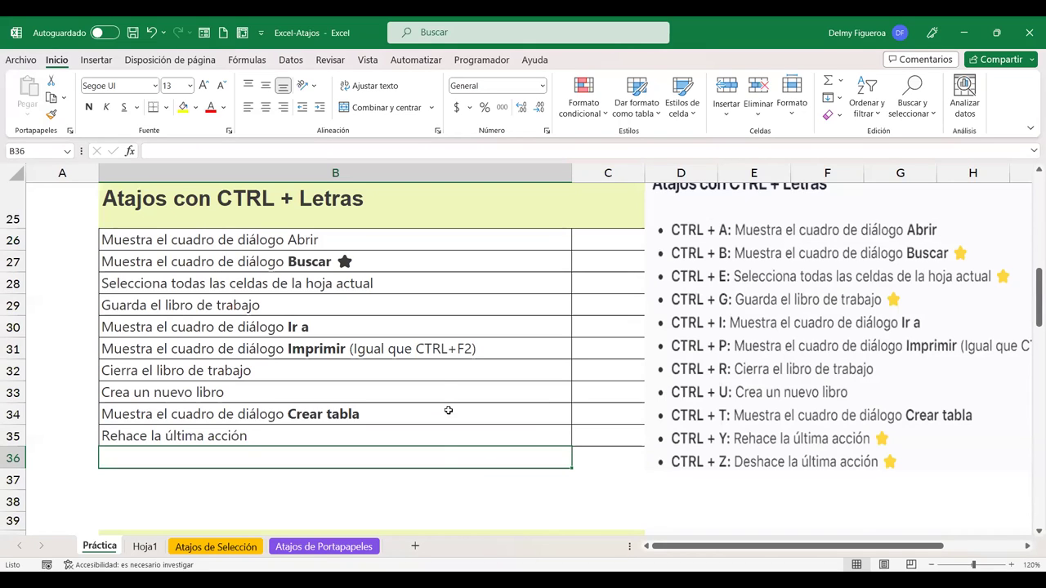
# Look through the tables from Atajos con SHIFT down to Combinaciones de Teclas, and return to Atajos con CTRL + Letras
pyautogui.click(460, 487)
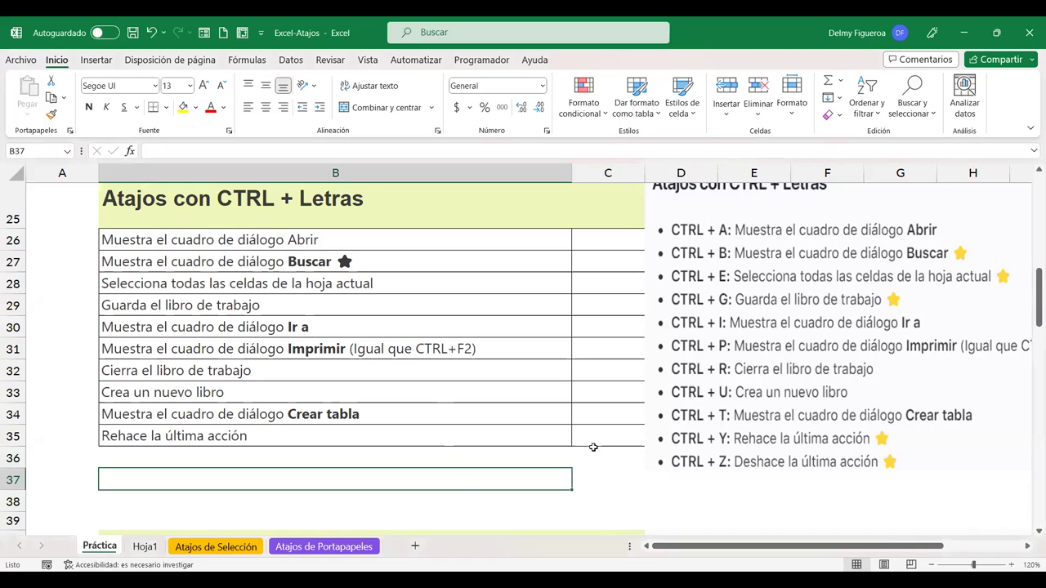
pyautogui.scroll(-1, 591, 449)
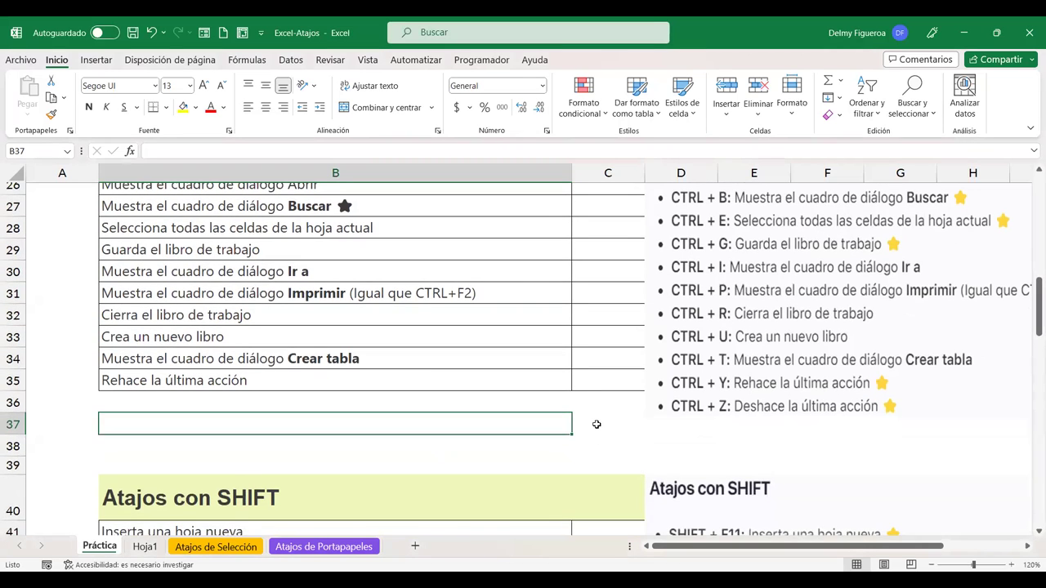
pyautogui.scroll(-5, 596, 424)
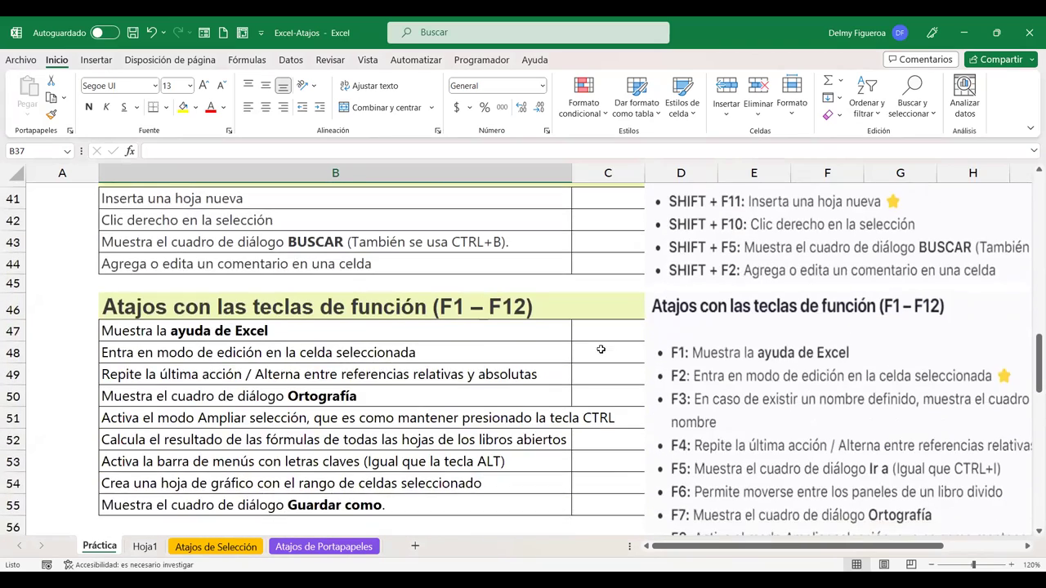
pyautogui.scroll(-12, 601, 351)
pyautogui.scroll(-5, 601, 356)
pyautogui.scroll(11, 600, 356)
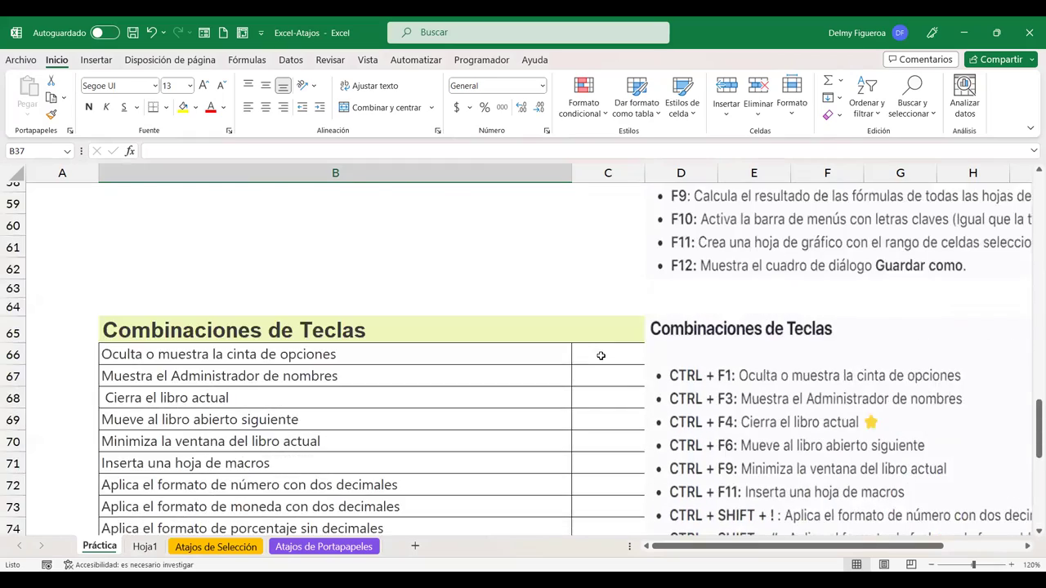
pyautogui.scroll(11, 601, 356)
pyautogui.scroll(-2, 601, 356)
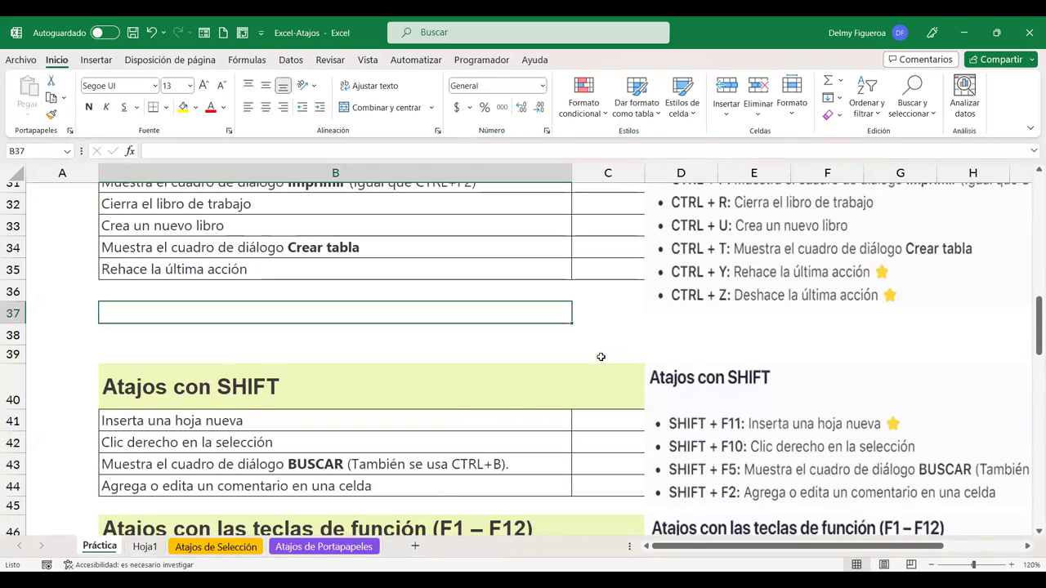
pyautogui.scroll(-2, 600, 357)
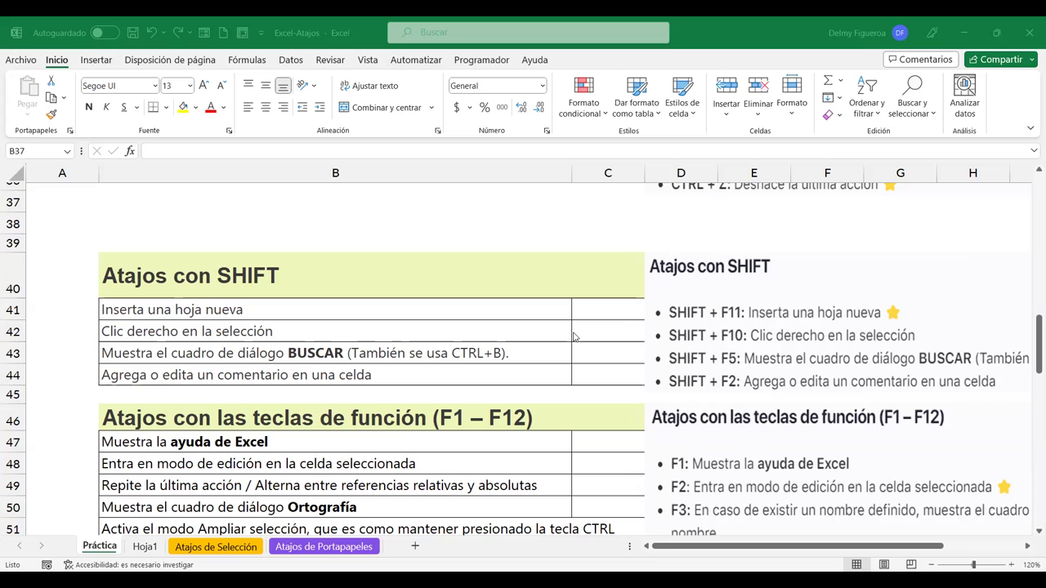
pyautogui.hotkey('alt', 'Tab')
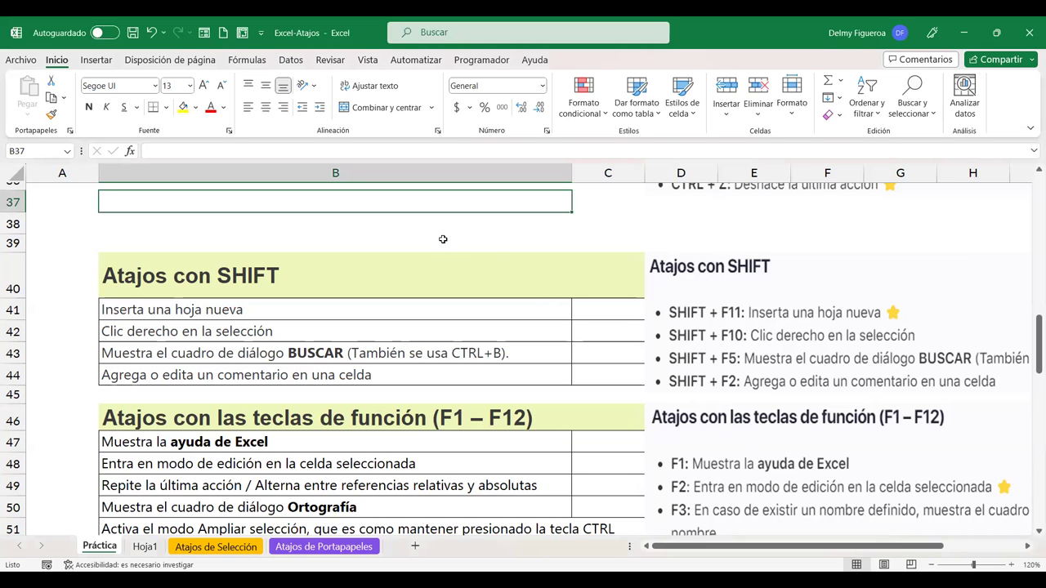
pyautogui.scroll(4, 443, 239)
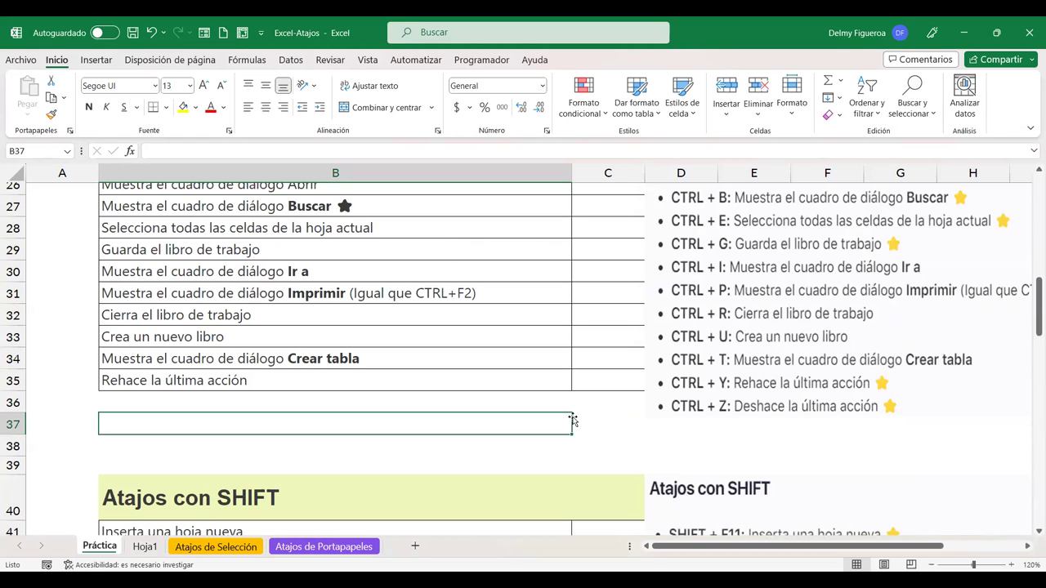
pyautogui.scroll(2, 573, 420)
pyautogui.scroll(1, 573, 420)
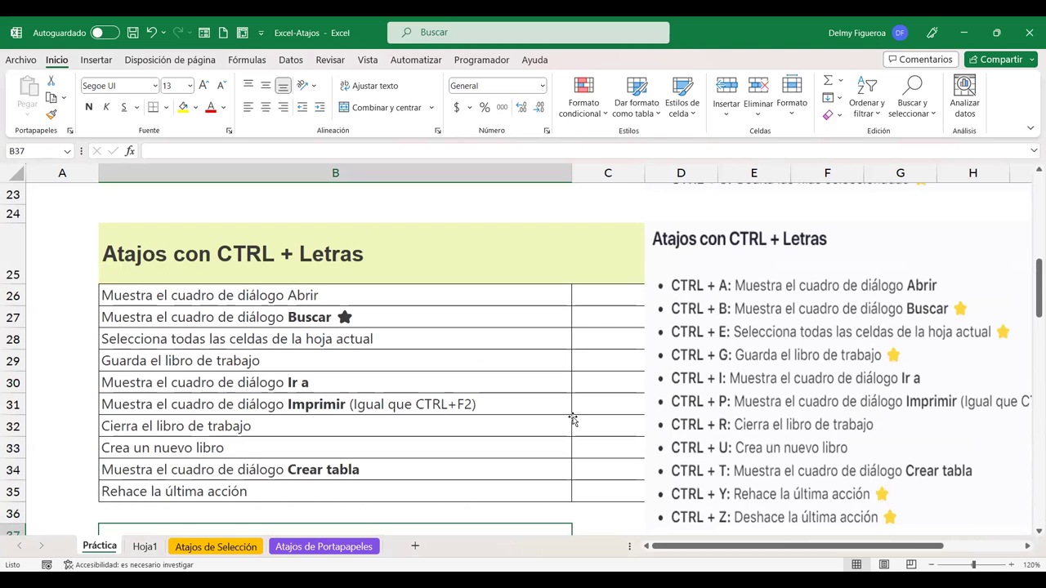
pyautogui.scroll(-2, 630, 429)
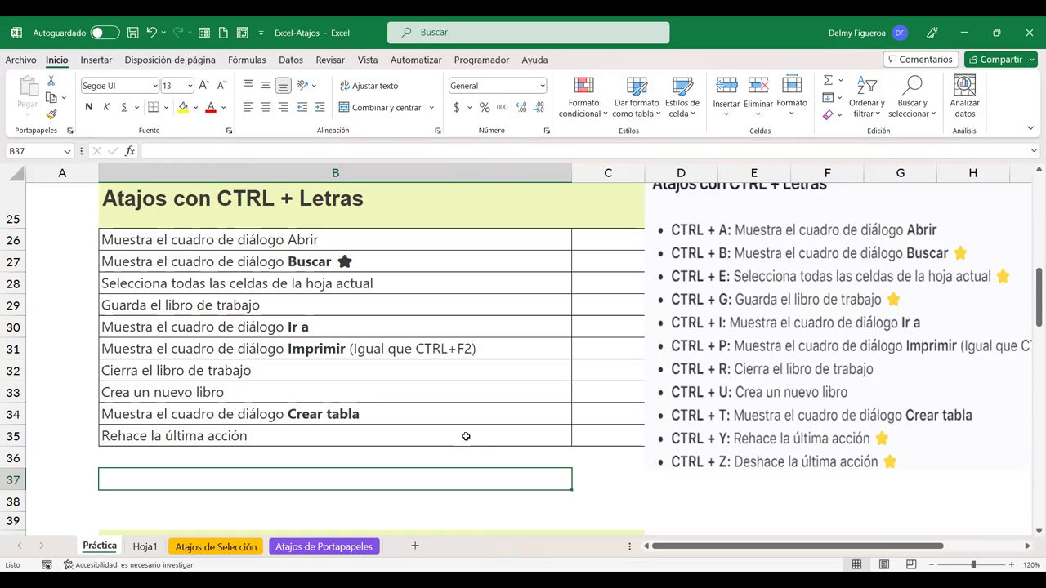
# Insert a new worksheet from cell C41 in the Atajos con SHIFT table and return to the Práctica sheet
pyautogui.scroll(-1, 483, 437)
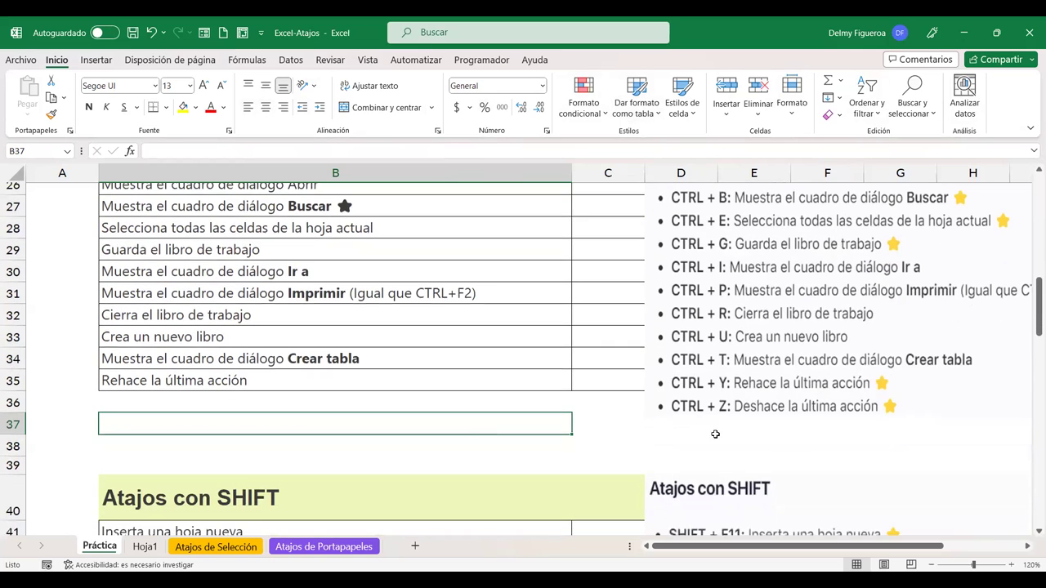
pyautogui.scroll(-3, 744, 424)
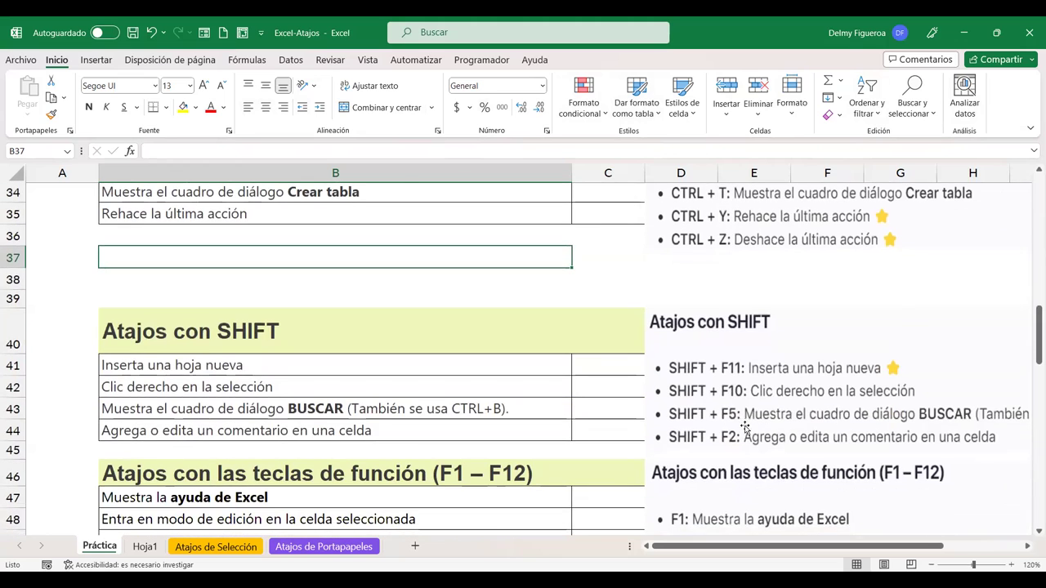
pyautogui.scroll(-1, 732, 403)
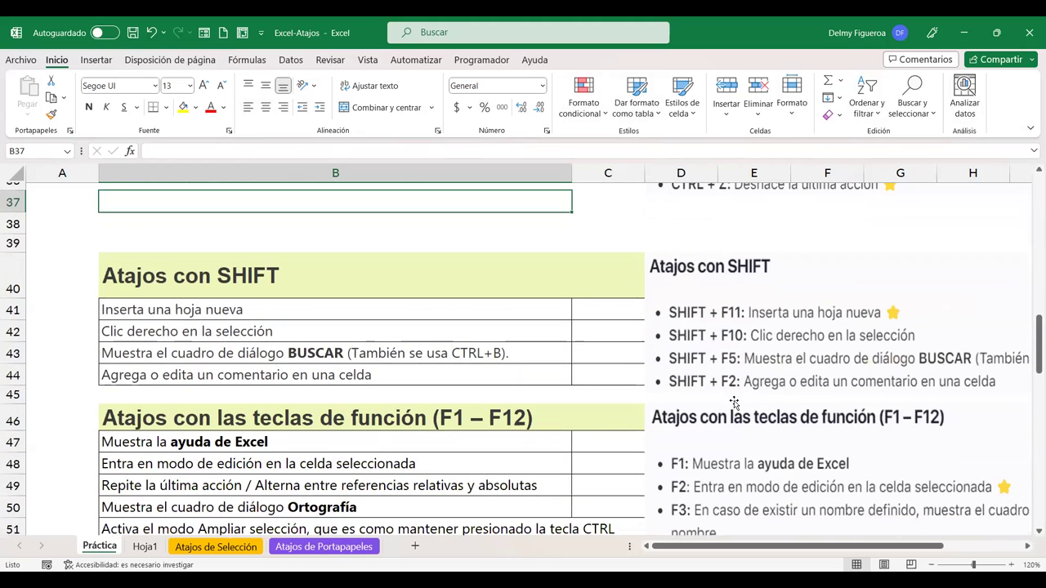
pyautogui.click(613, 309)
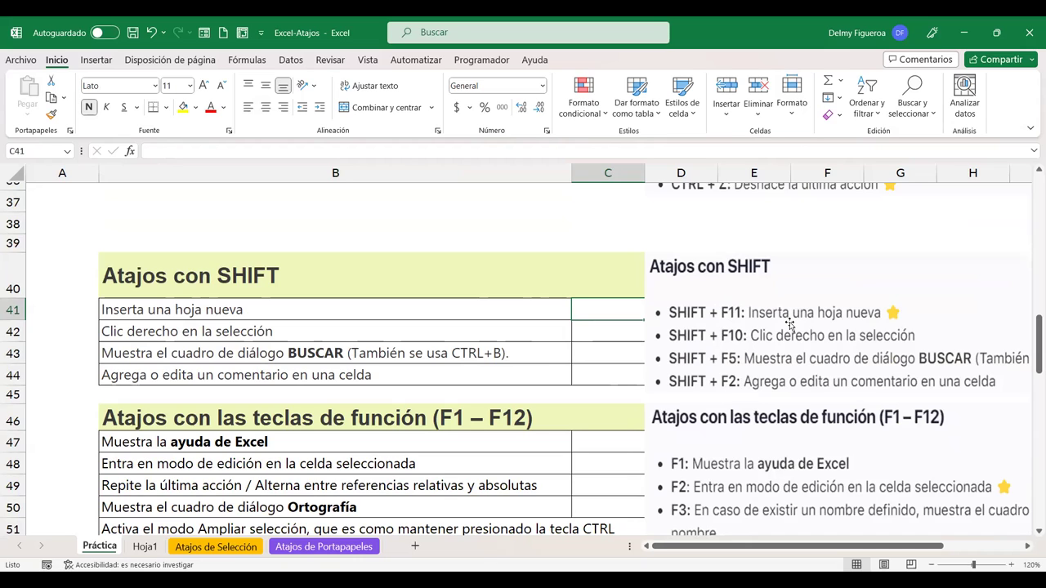
pyautogui.hotkey('shift', 'F11')
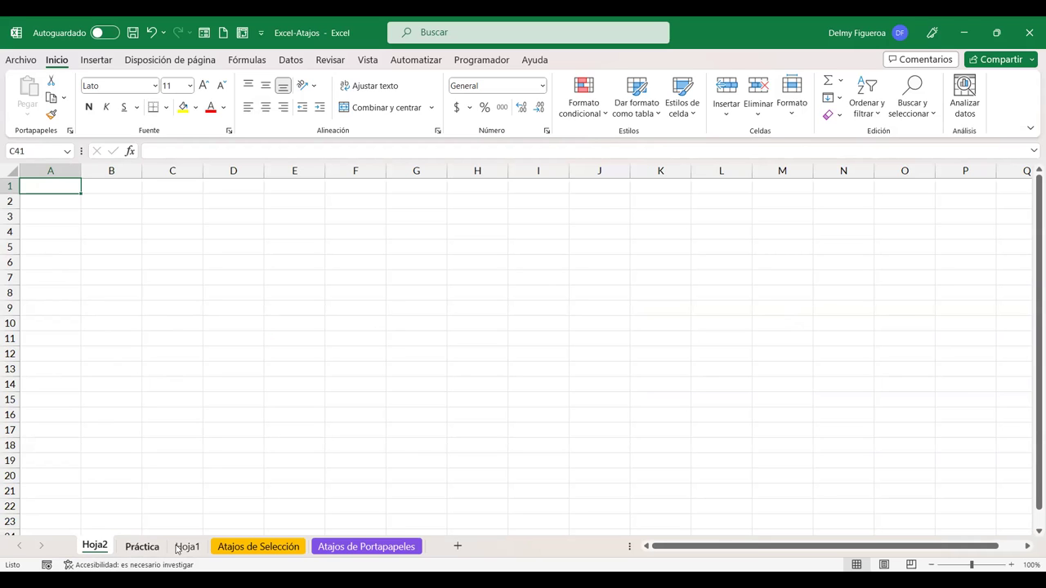
pyautogui.click(142, 547)
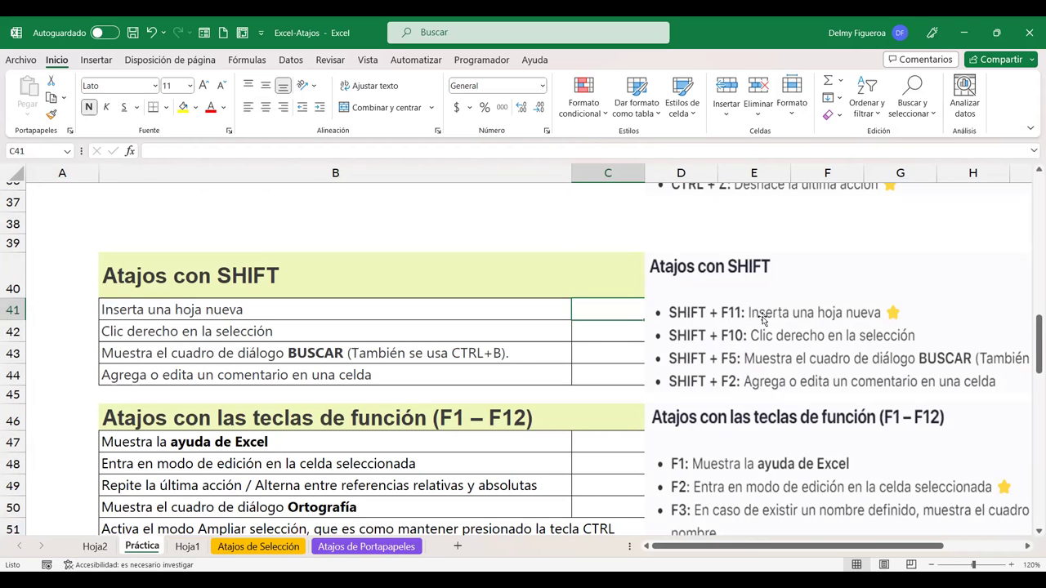
# Display the context menu of cell B42 twice, dismissing it each time without choosing a command
pyautogui.click(202, 330)
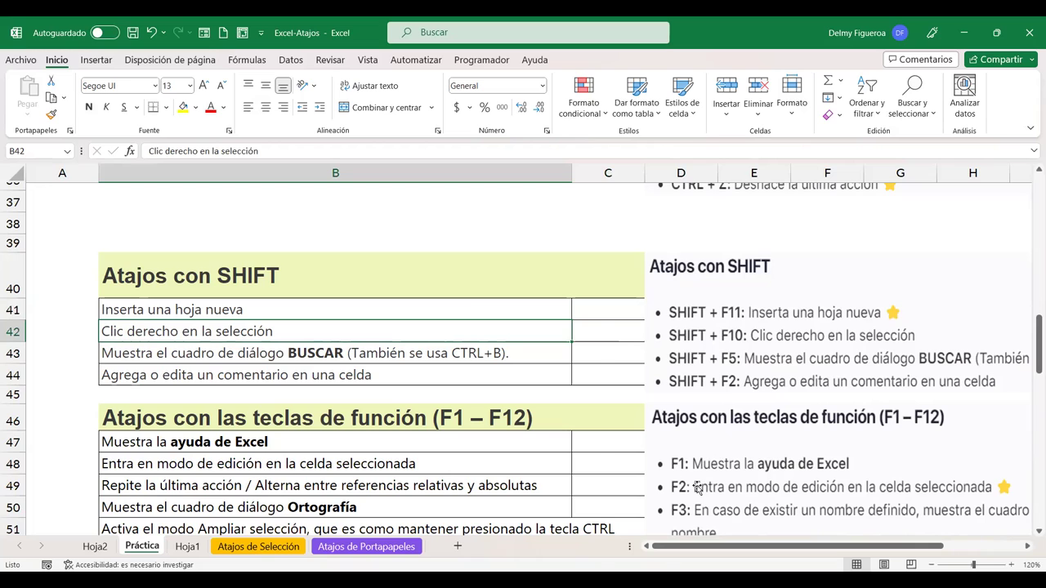
pyautogui.hotkey('shift', 'F10')
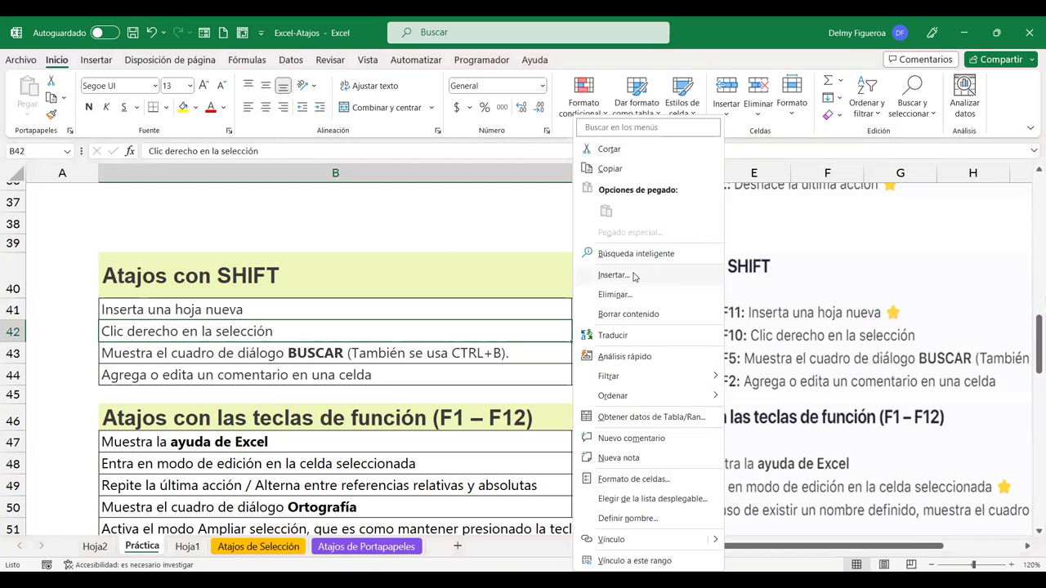
pyautogui.press('Escape')
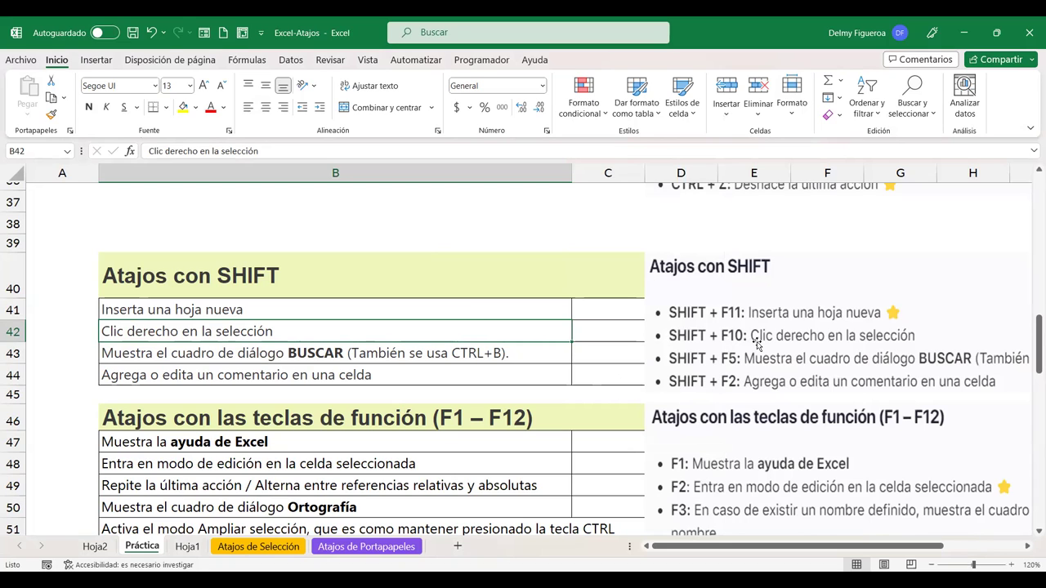
pyautogui.hotkey('shift', 'F10')
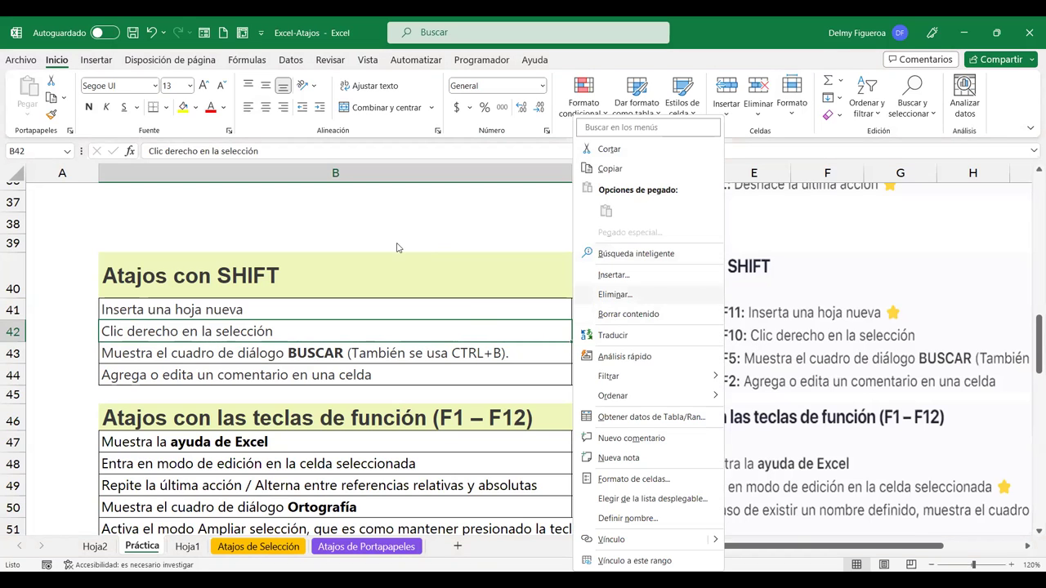
pyautogui.press('Escape')
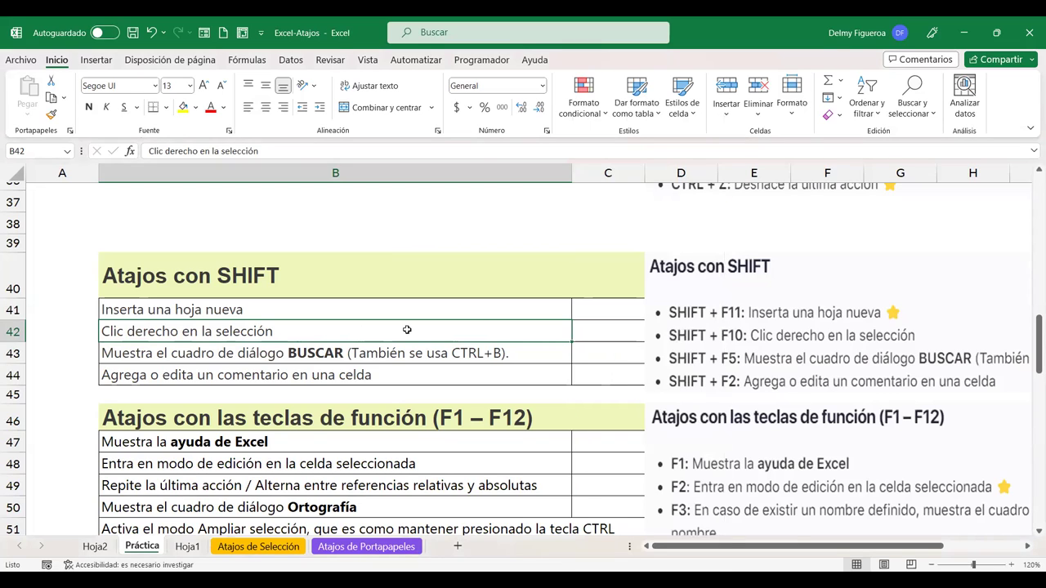
# Add a note to cell B43 in the Atajos con SHIFT table without entering any message, and display it from the cell
pyautogui.click(491, 357)
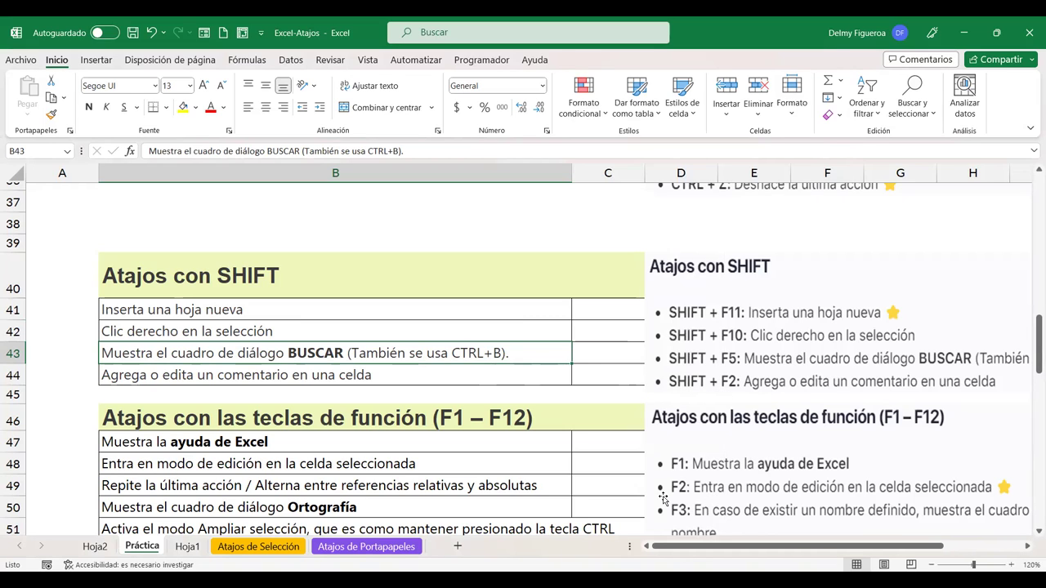
pyautogui.hotkey('shift', 'F2')
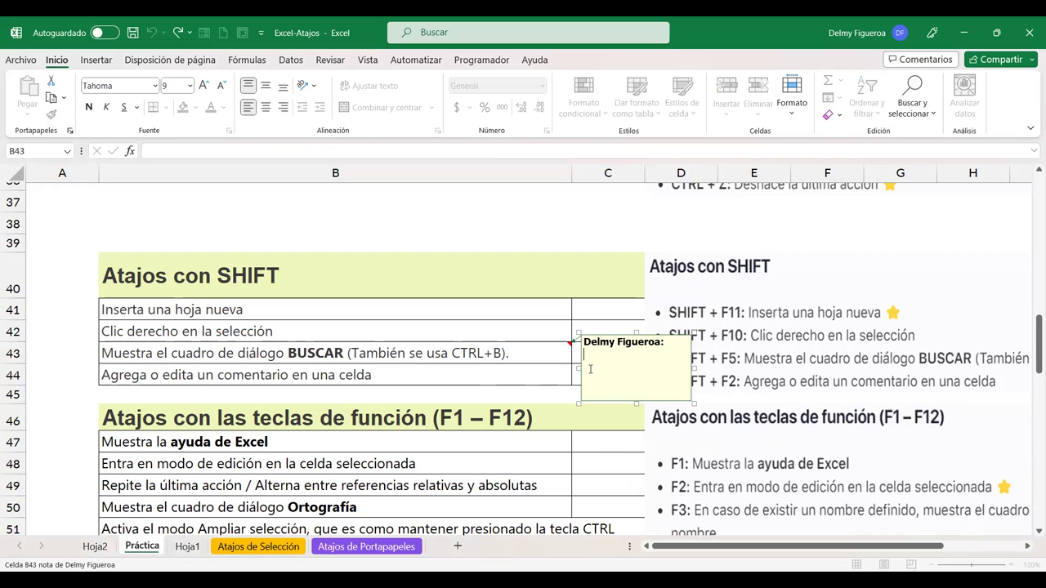
pyautogui.click(496, 353)
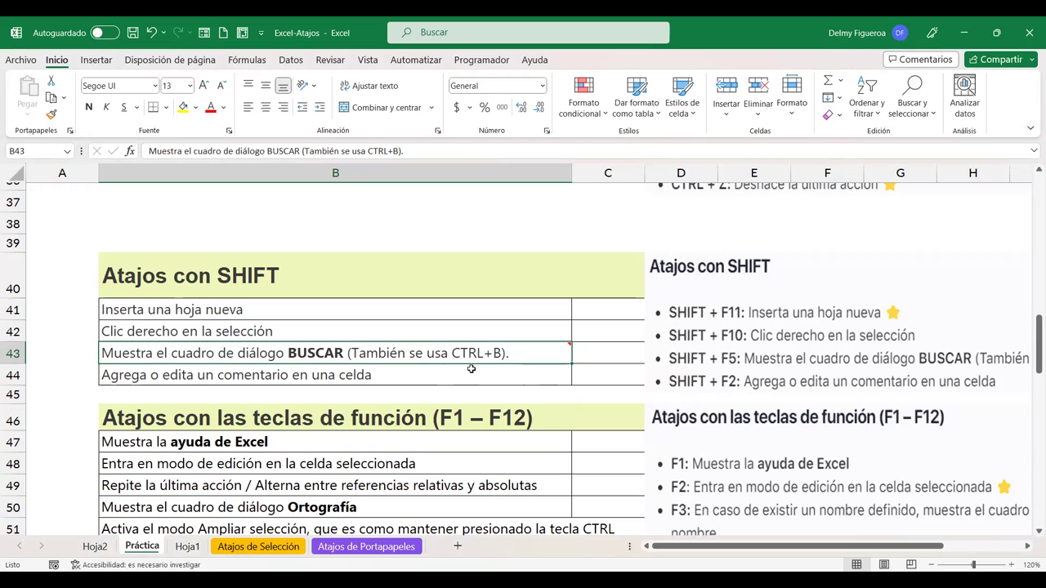
pyautogui.moveTo(477, 355)
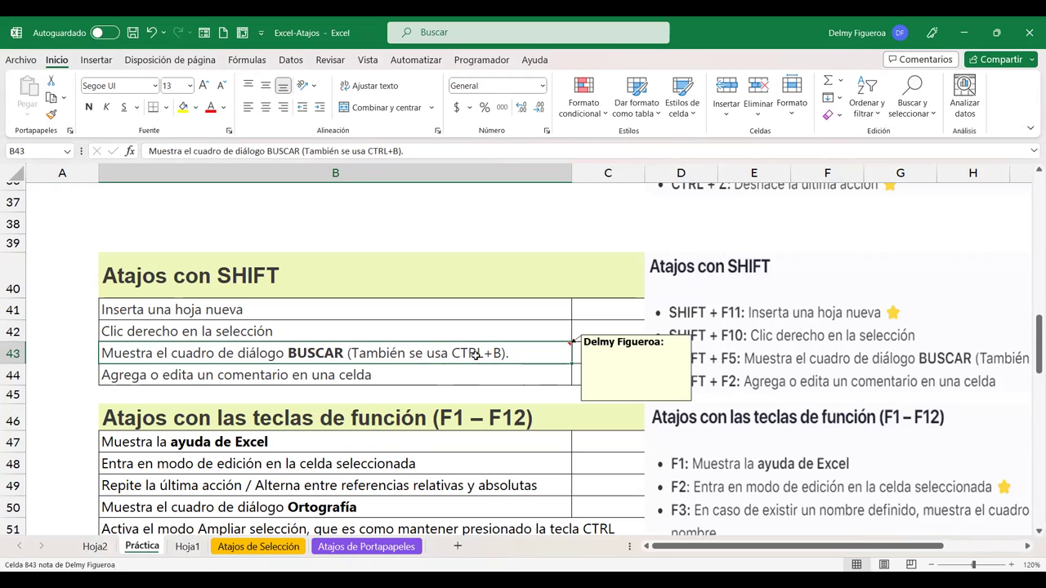
# Put cell B43 and then cell B44 into edit mode, leaving each one without changing its text
pyautogui.press('F2')
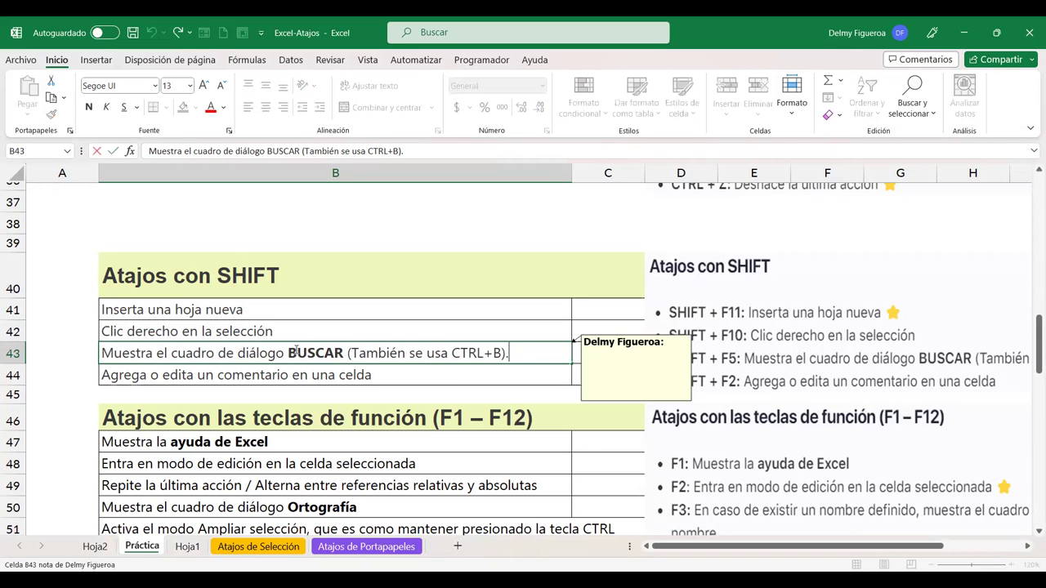
pyautogui.click(290, 311)
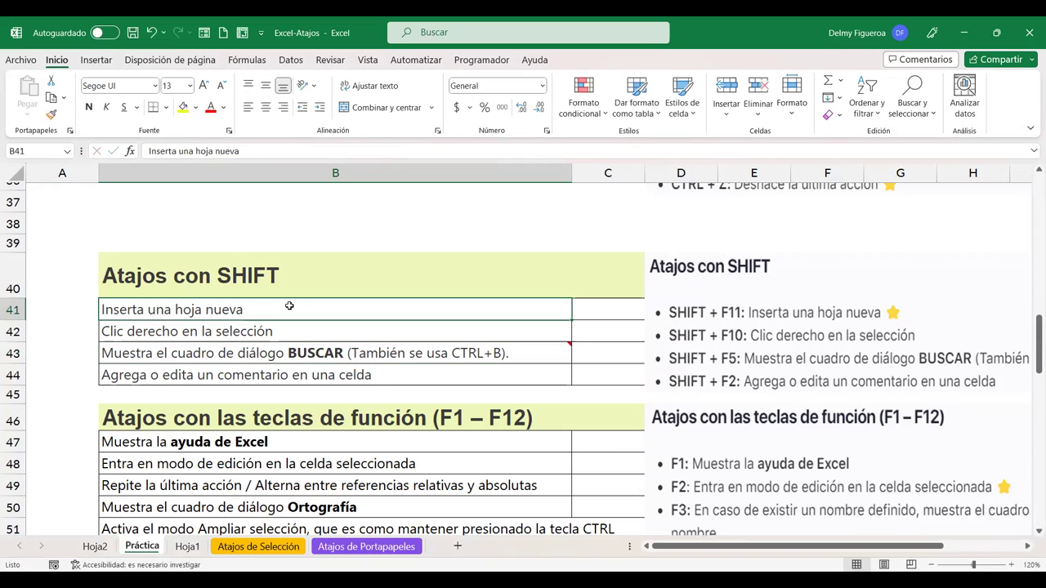
pyautogui.click(426, 378)
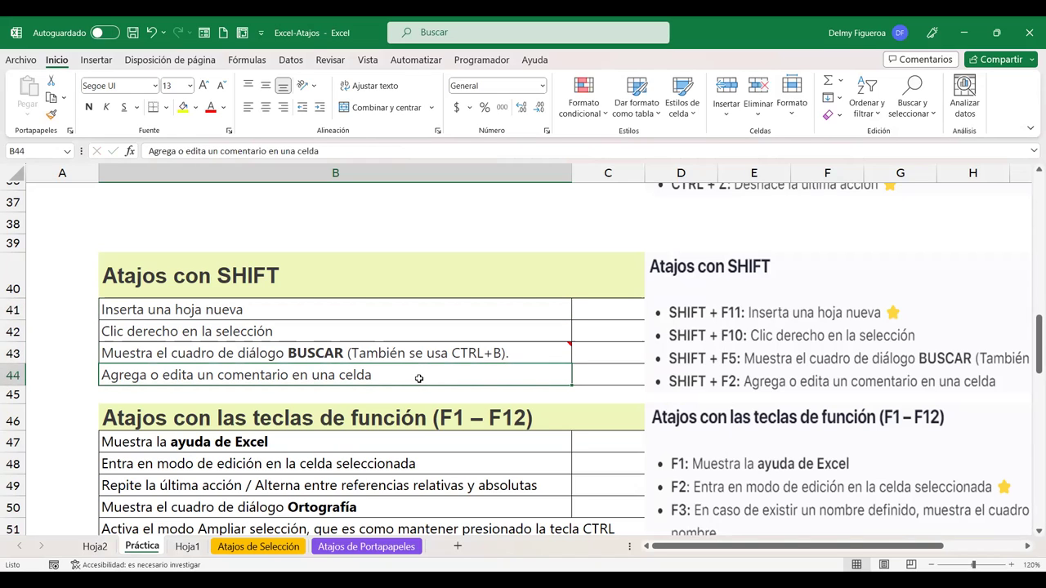
pyautogui.press('F2')
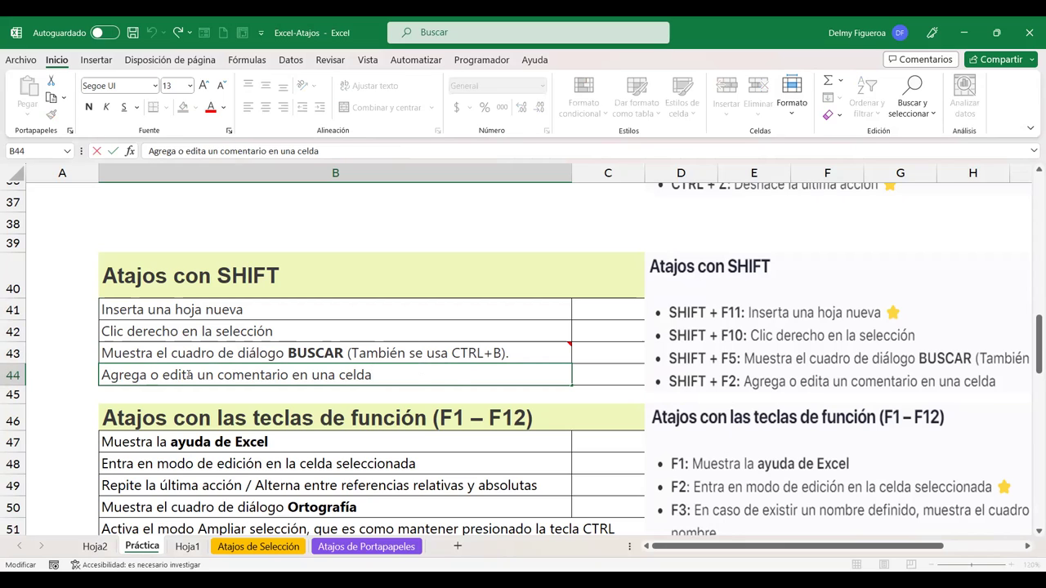
pyautogui.click(456, 393)
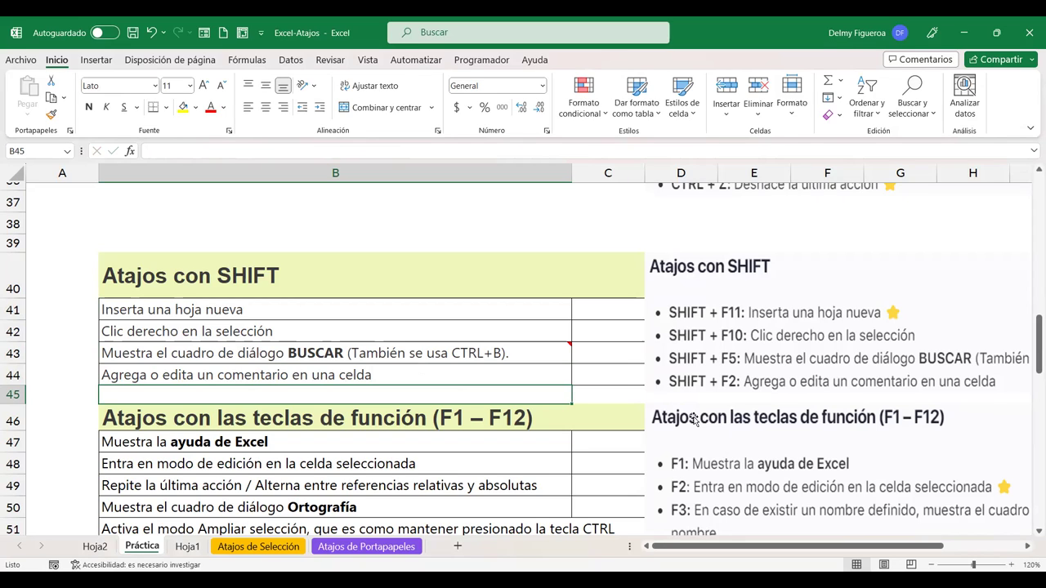
# Look through the Atajos con las teclas de función (F1 – F12) table and the Combinaciones de Teclas table below it
pyautogui.click(602, 284)
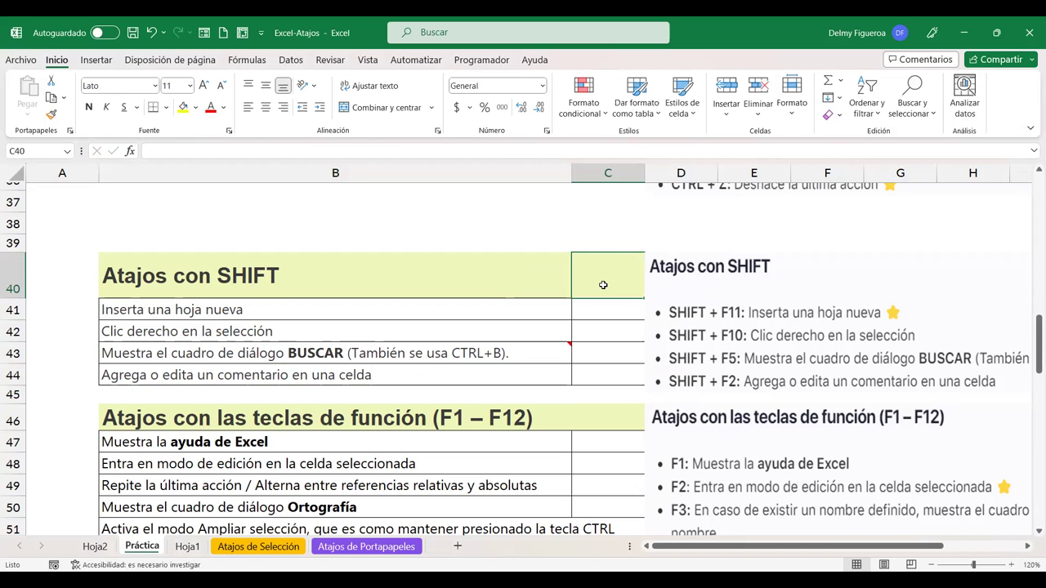
pyautogui.scroll(-5, 823, 369)
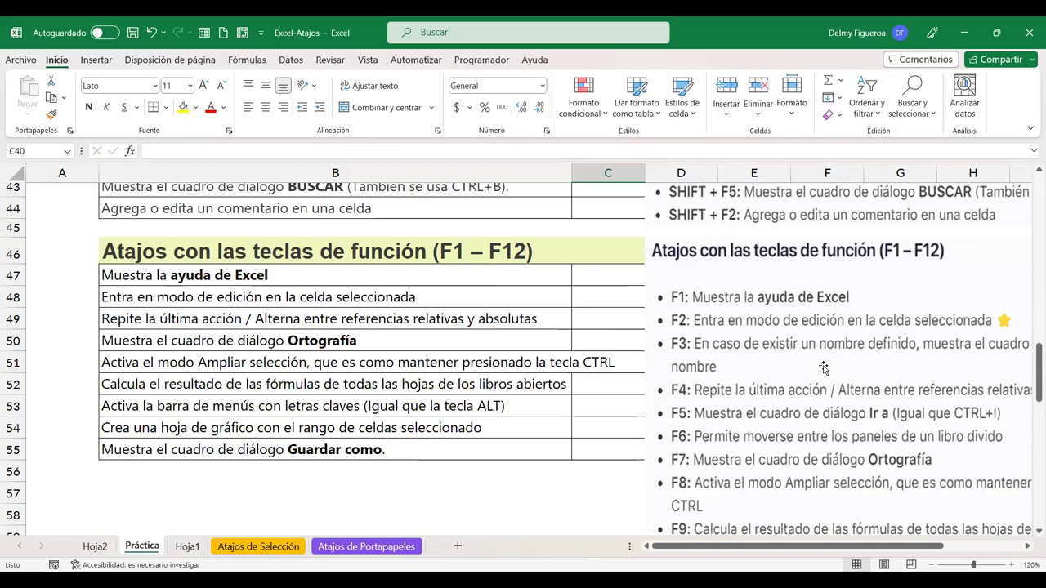
pyautogui.scroll(-3, 728, 353)
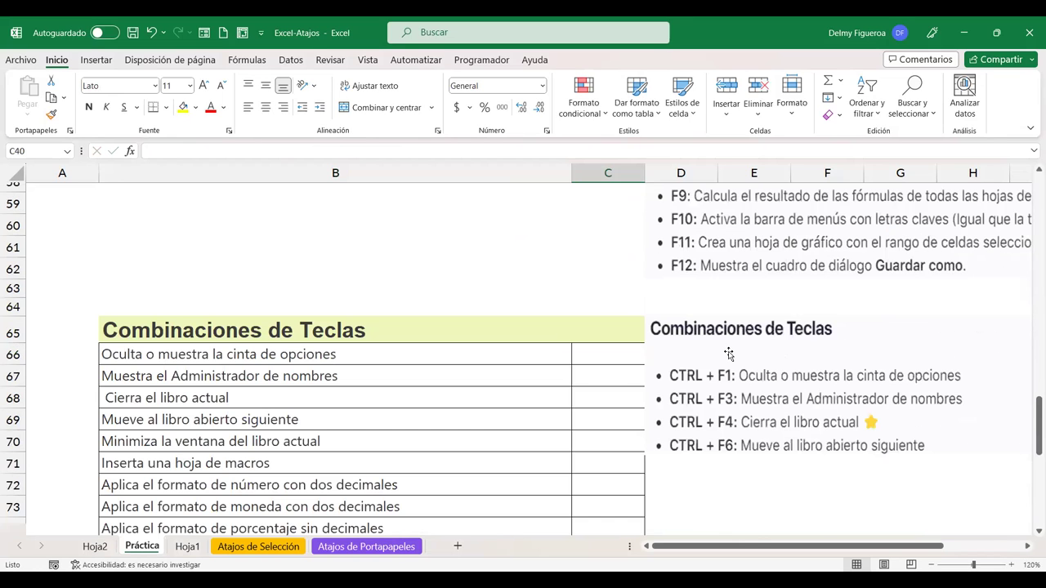
pyautogui.scroll(-3, 730, 367)
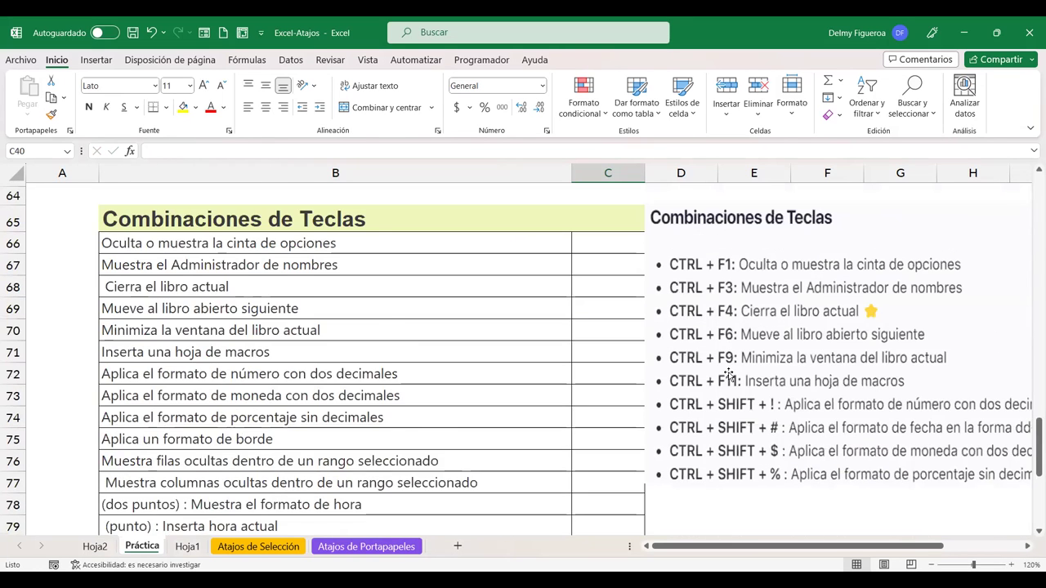